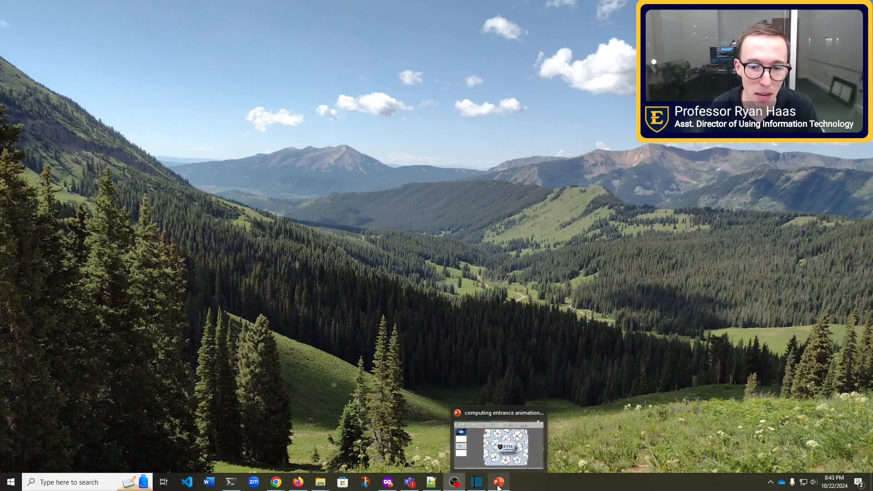
Switch to the PowerPoint presentation, play the slide show from slide 1 to preview its entrance animation, and exit it.
left_click(498, 486)
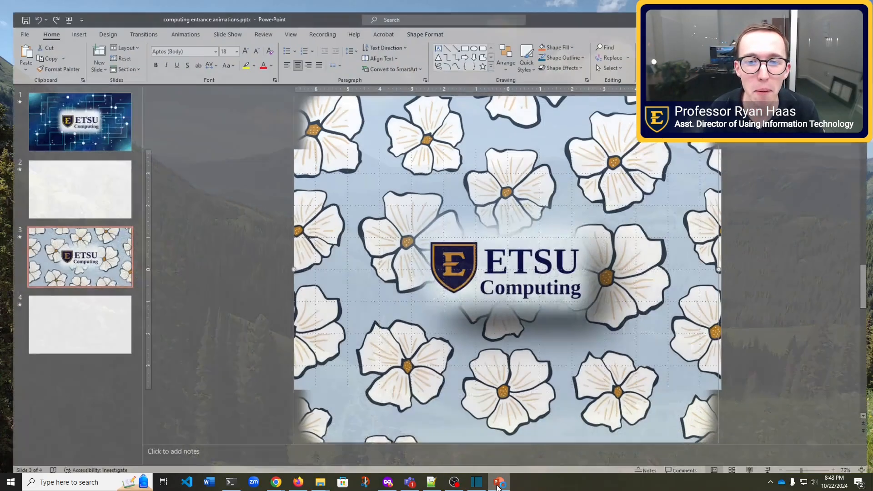
left_click(92, 132)
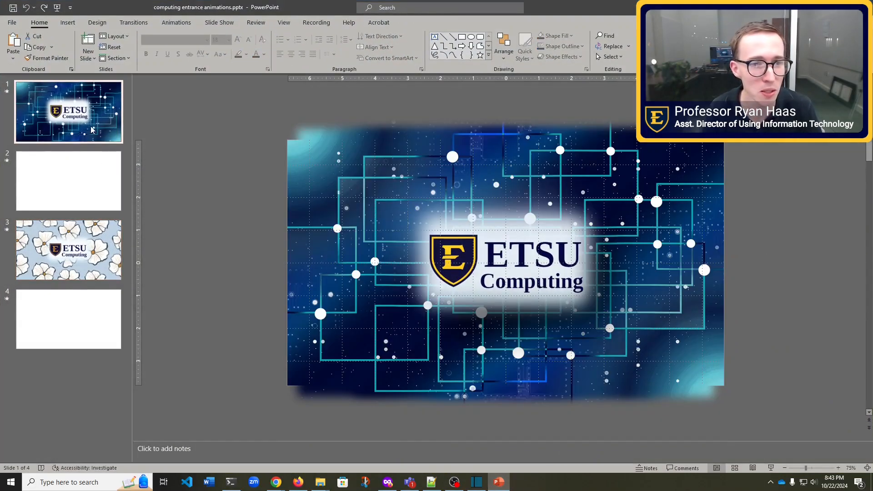
left_click(181, 131)
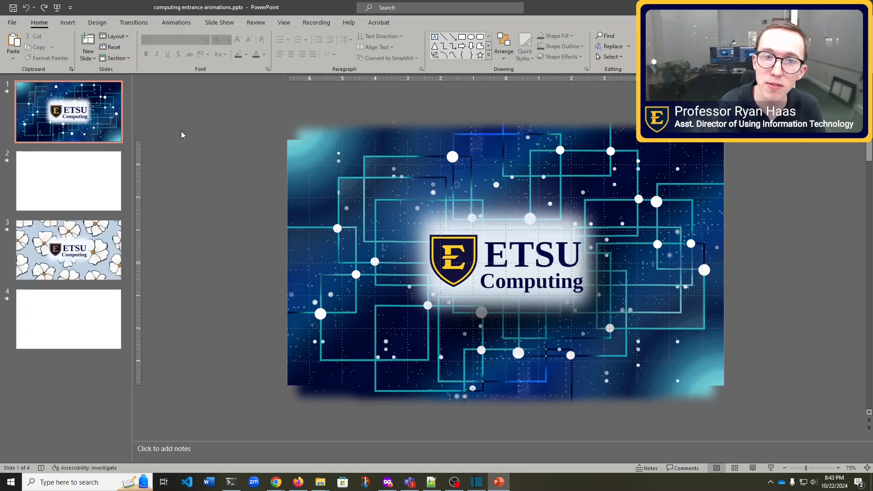
key("F5")
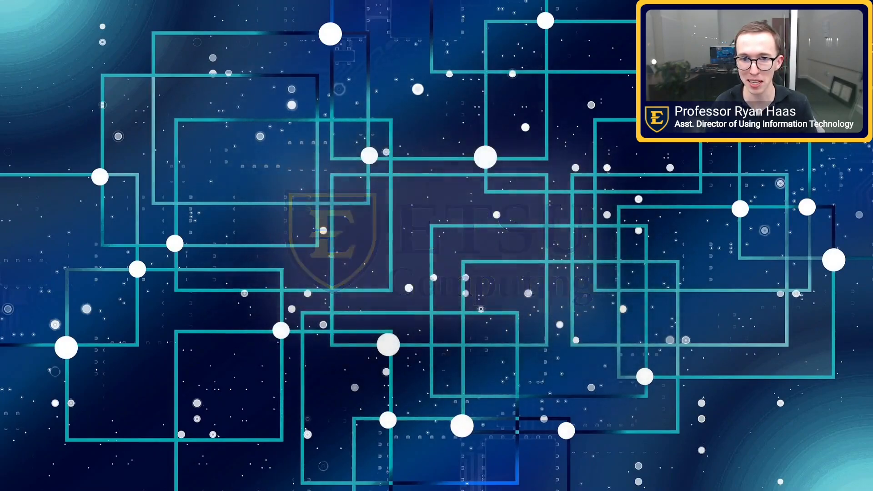
key("Escape")
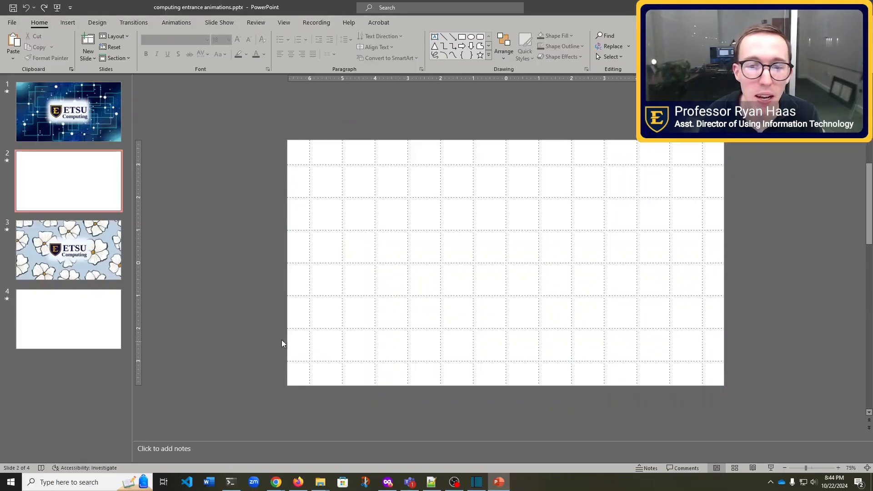
Go to the flower-themed slide 3 and display its list of animations.
left_click(73, 124)
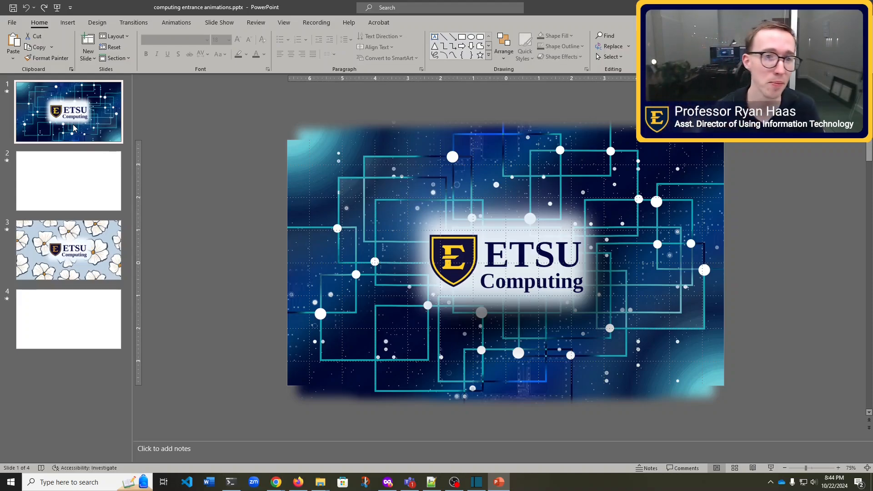
left_click(70, 239)
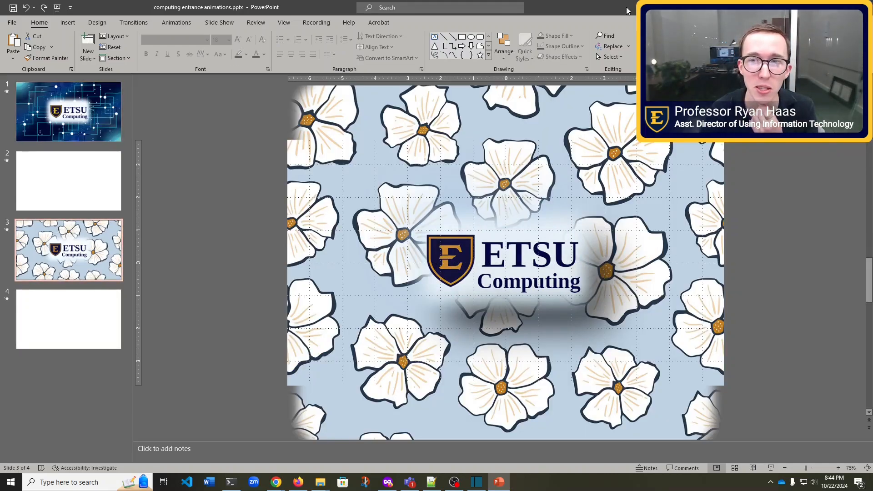
left_click(169, 24)
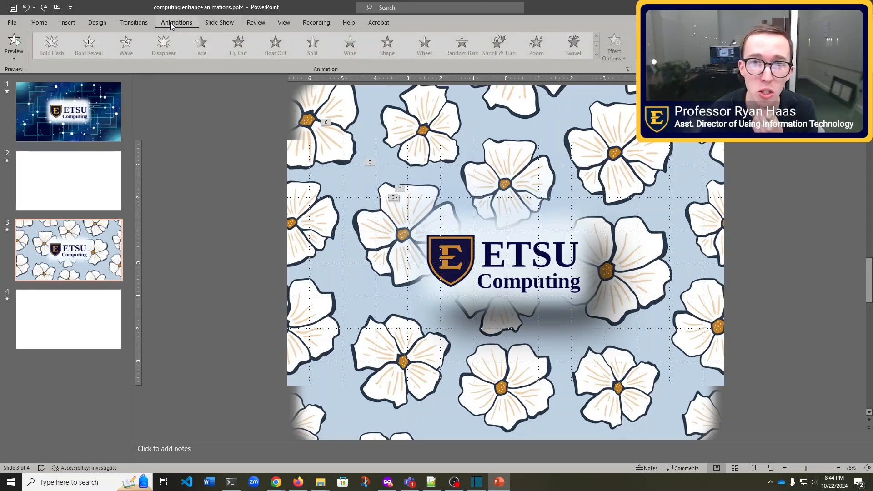
left_click(689, 37)
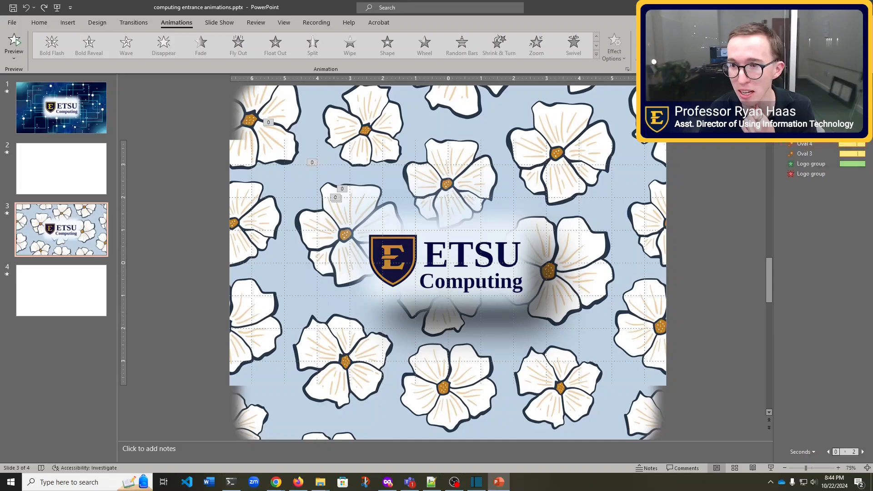
Draw a large oval over the logo in the middle of slide 3.
left_click(68, 26)
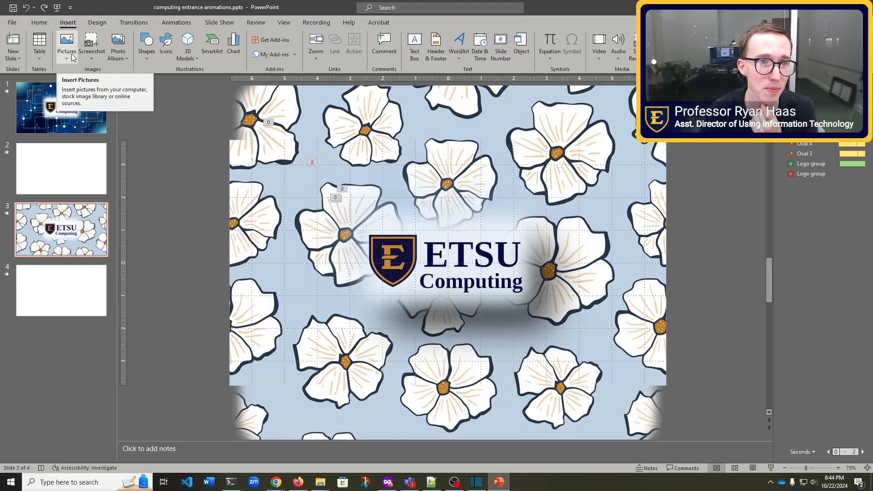
left_click(146, 45)
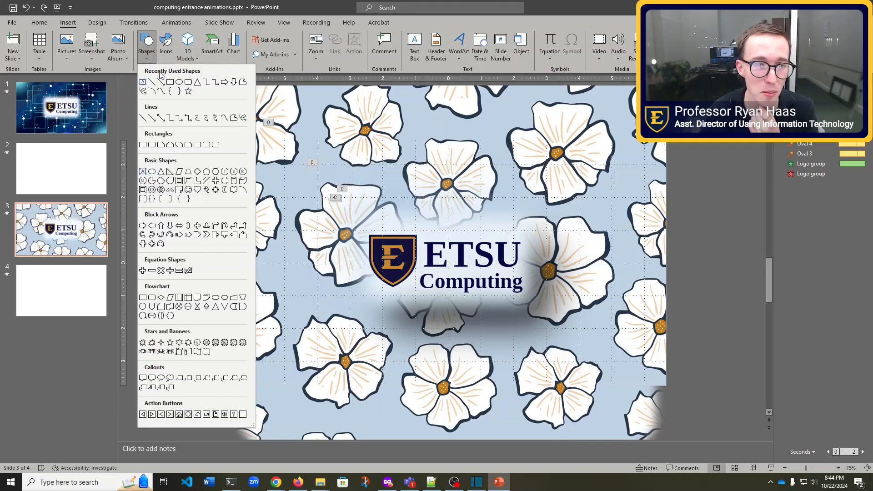
left_click(180, 82)
left_click_drag(321, 136, 607, 394)
Fill the new oval with the picture vietnam-chihuahua-meme.jpg from the Downloads folder.
right_click(477, 159)
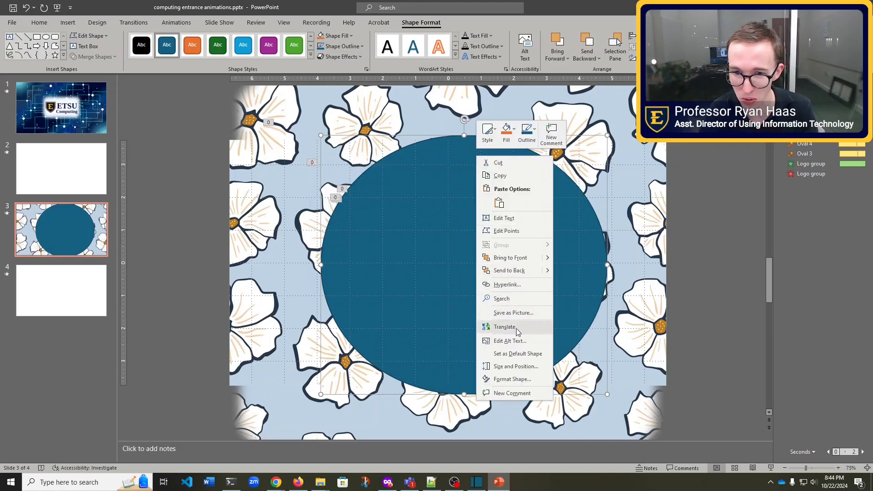
left_click(509, 380)
left_click(748, 137)
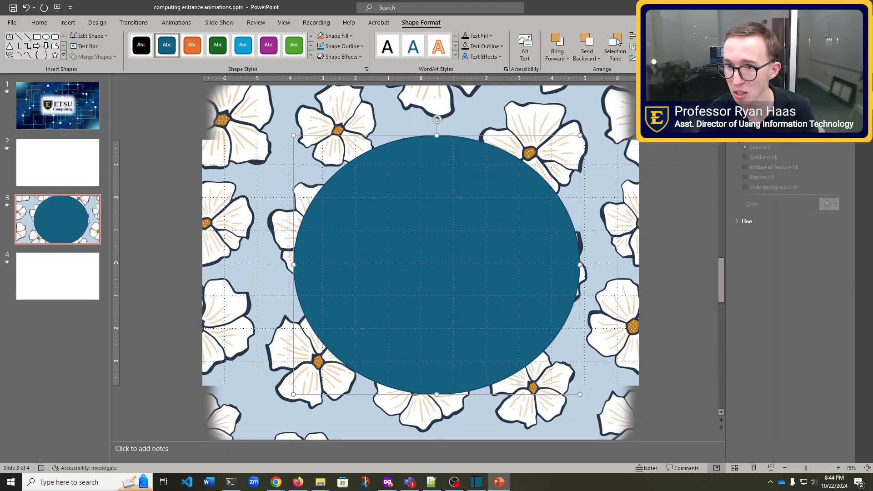
left_click(784, 179)
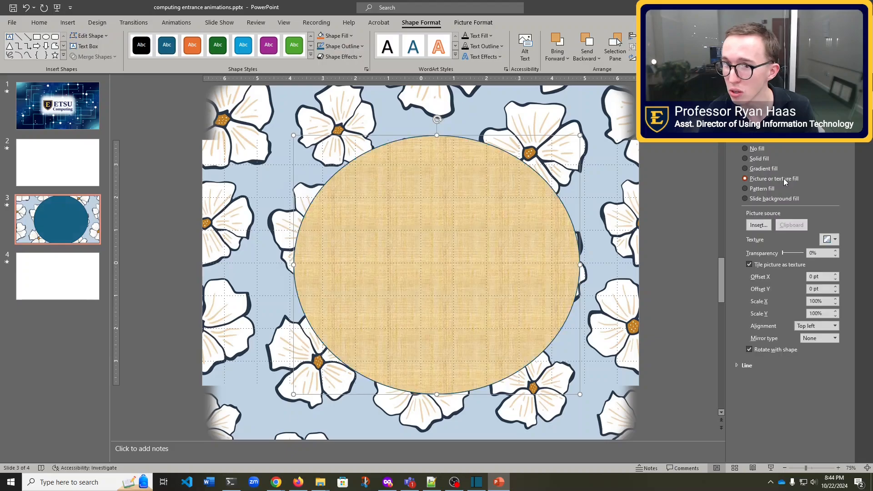
left_click(758, 225)
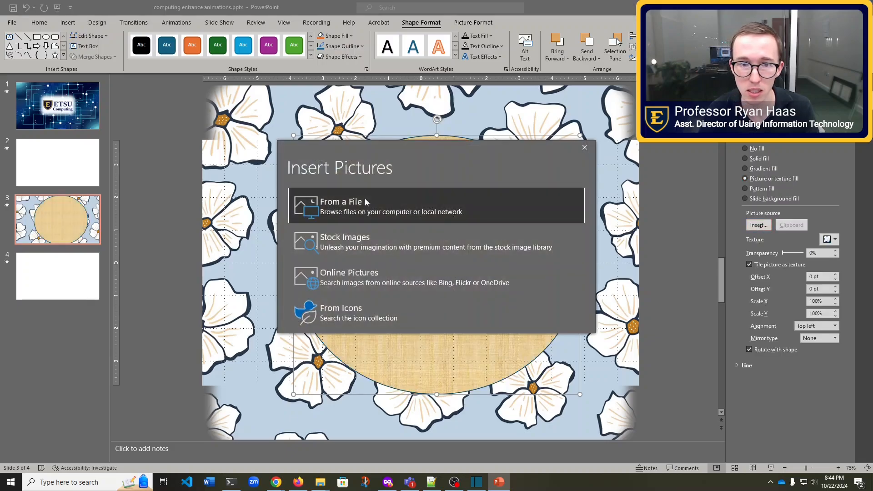
left_click(371, 215)
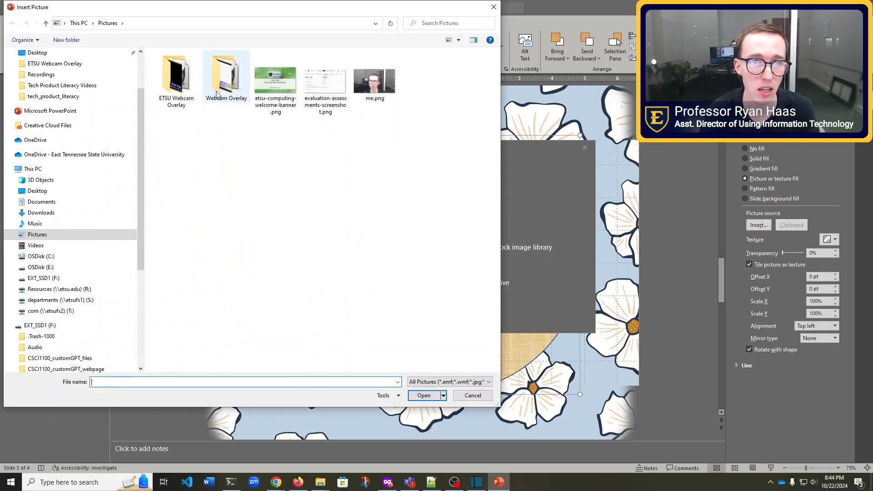
double_click(176, 80)
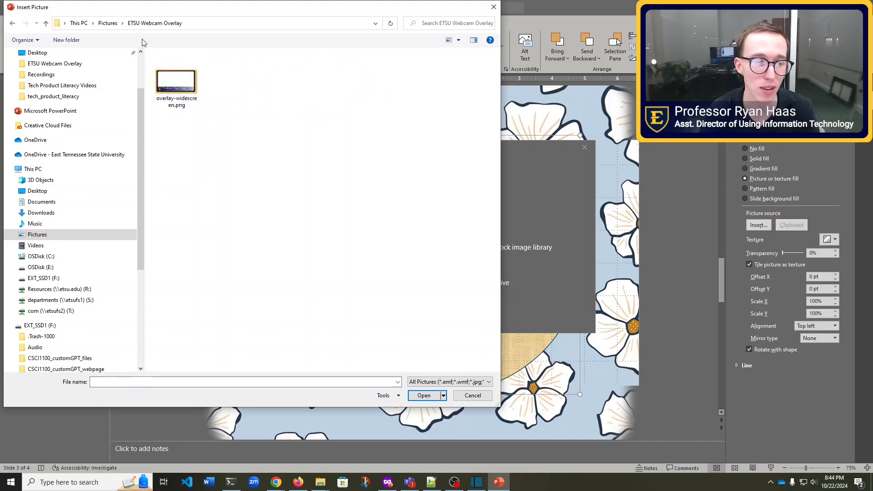
left_click(40, 214)
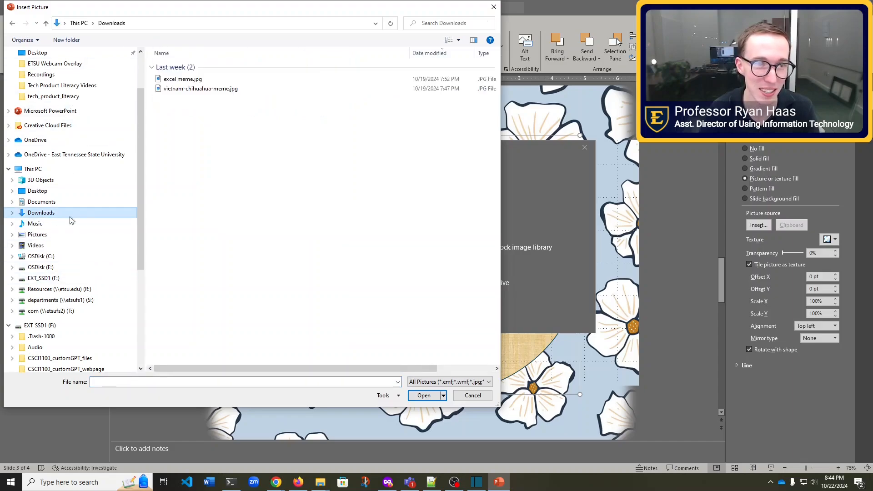
double_click(193, 89)
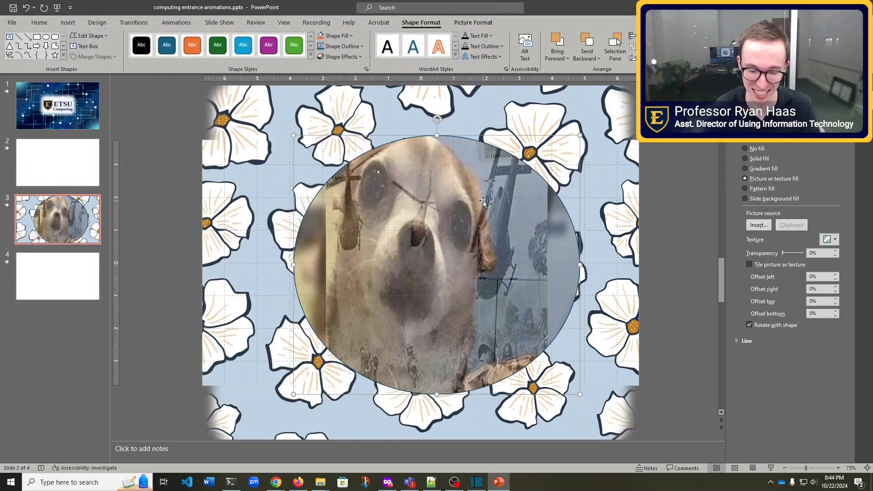
Undo the picture-filled oval, and undo a trial move of the flower-filled shape behind the logo.
key("ctrl+z")
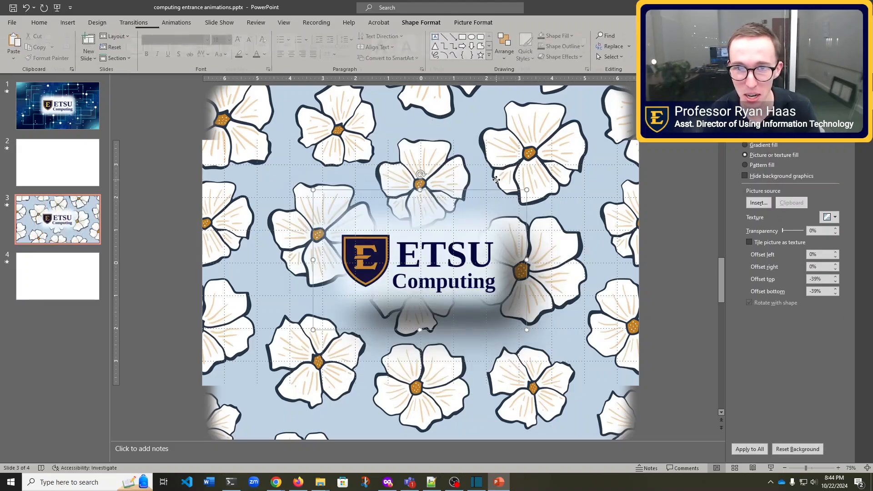
key("ctrl+z")
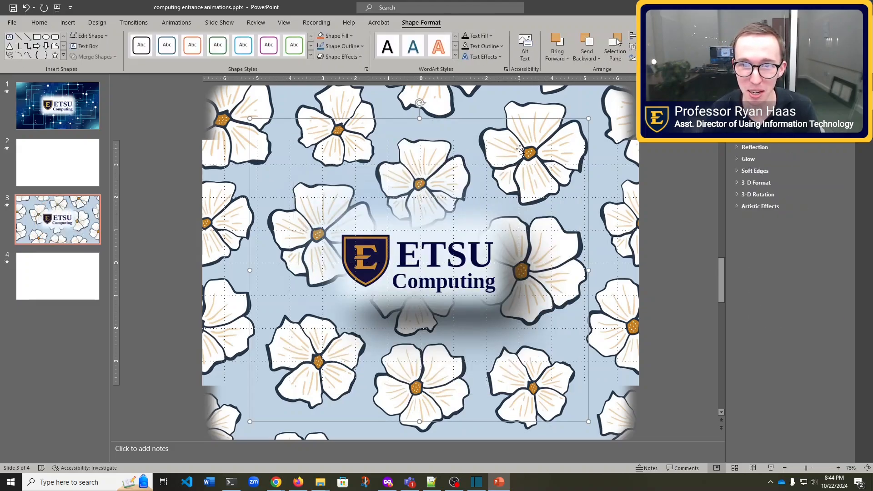
left_click_drag(510, 143, 239, 150)
key("ctrl+z")
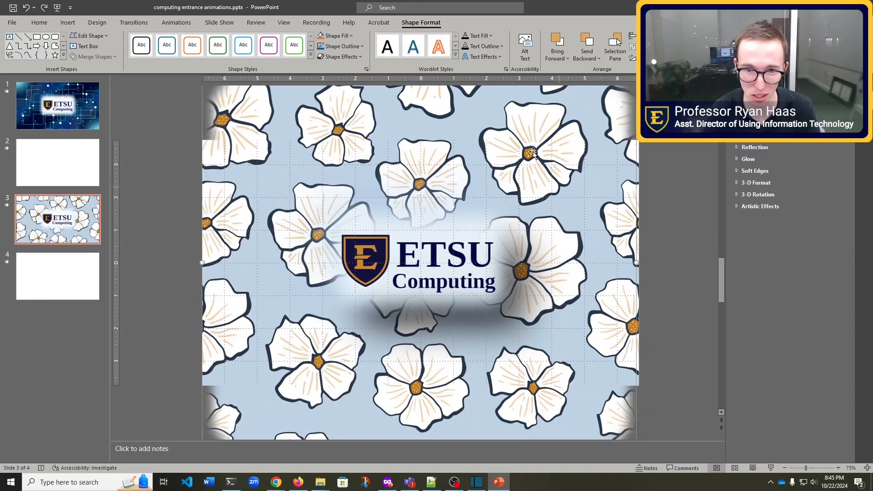
Examine how the flower-filled, soft-edged shapes overlap and extend beyond the edges of slide 3.
scroll(401, 298, "down", 3)
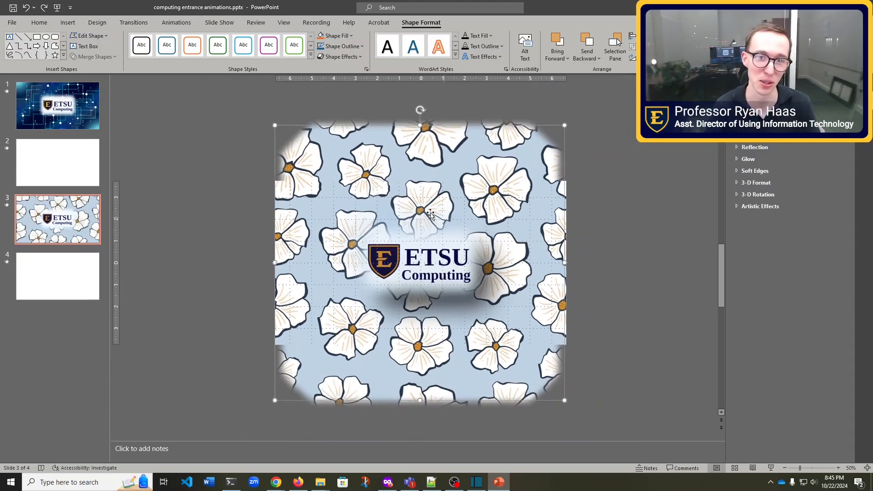
scroll(359, 250, "up", 3)
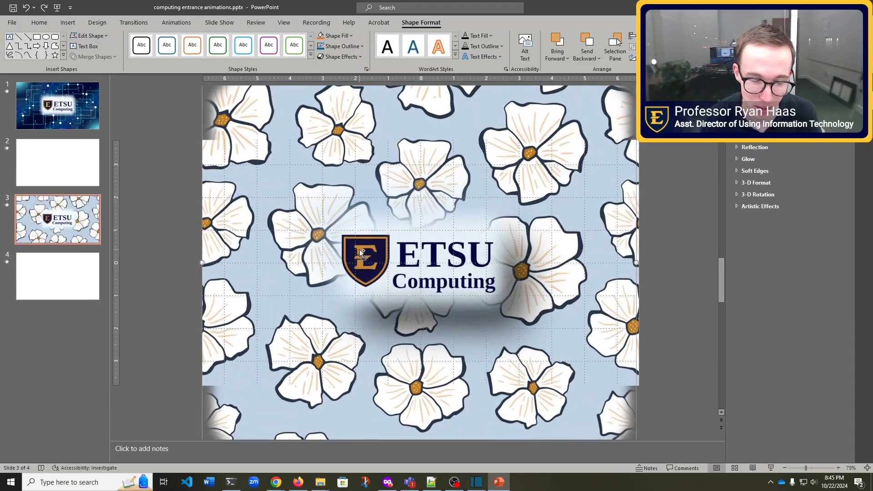
scroll(359, 249, "down", 3)
scroll(222, 137, "up", 4)
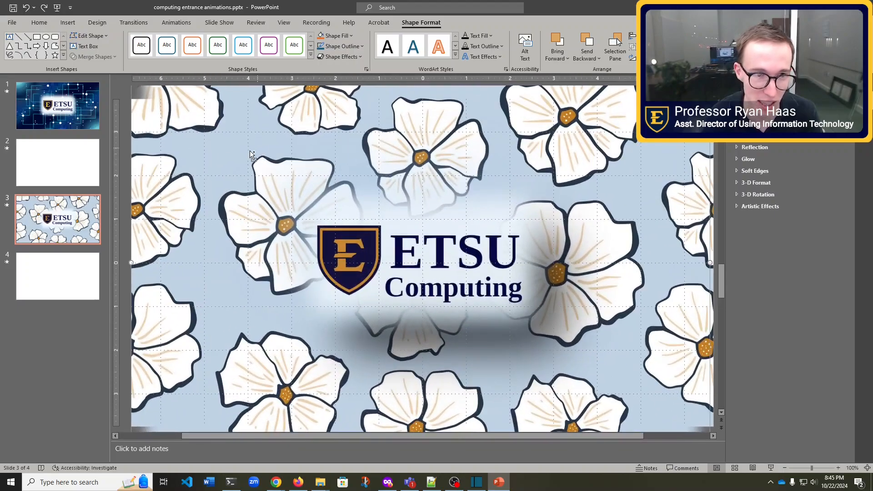
scroll(221, 137, "down", 2)
scroll(211, 120, "up", 1)
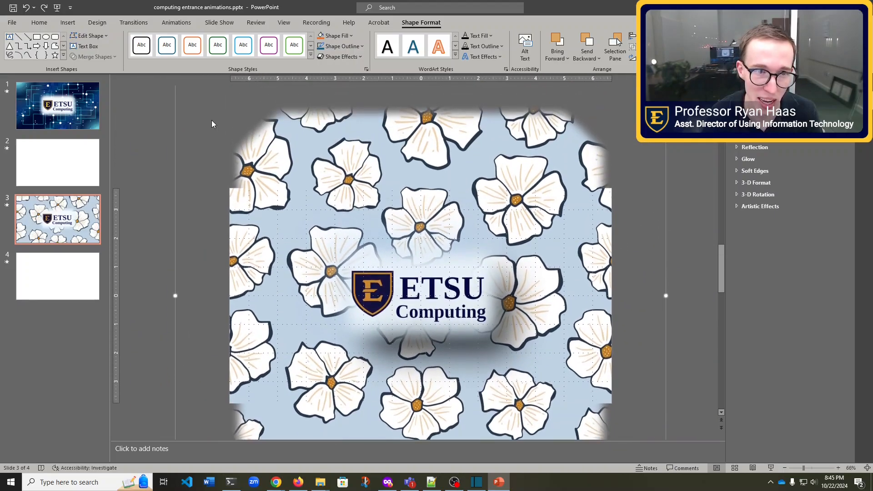
left_click(211, 120)
scroll(250, 168, "up", 2)
scroll(250, 171, "down", 3)
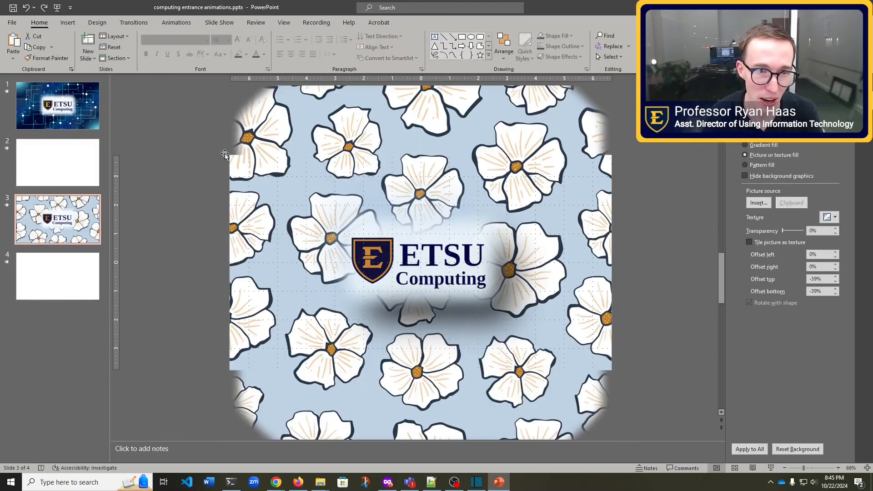
scroll(540, 257, "down", 4)
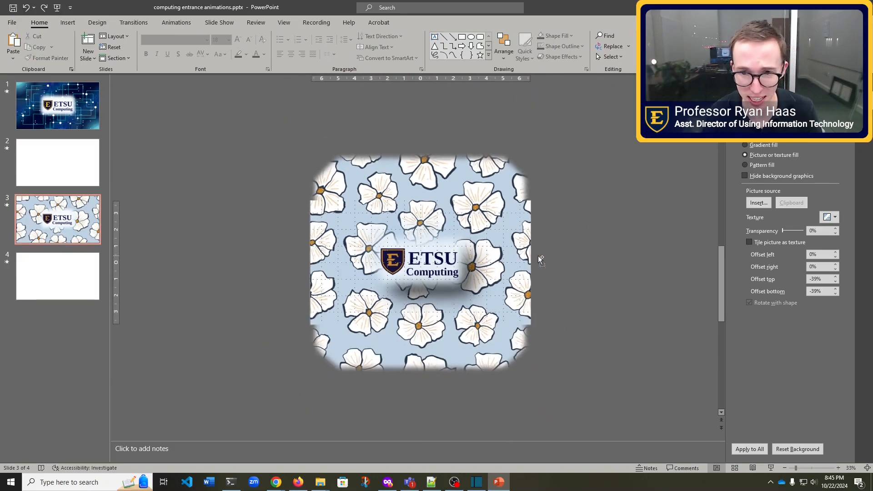
scroll(506, 257, "up", 4)
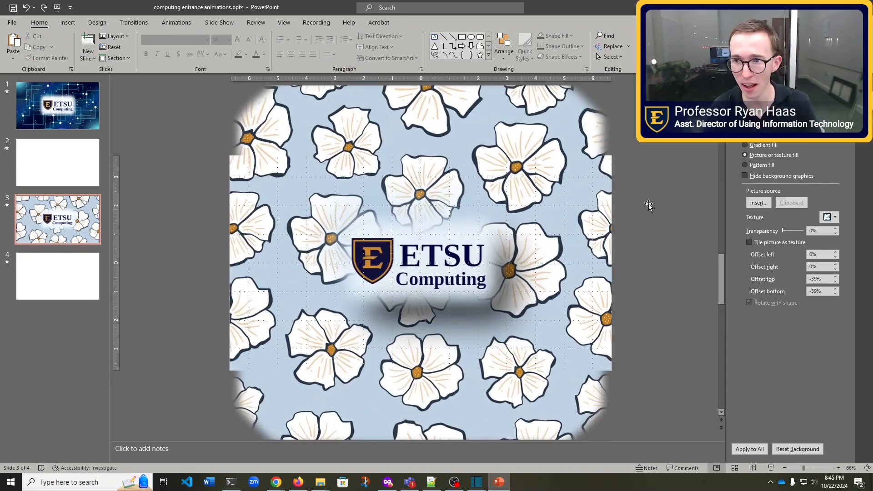
Return to the animation list and inspect the entries for the flower-filled oval and the logo group.
left_click(847, 85)
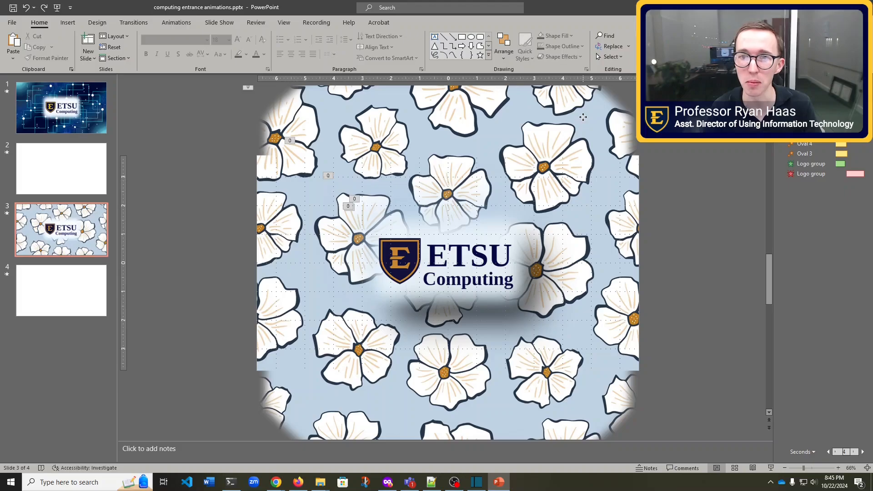
left_click(584, 119)
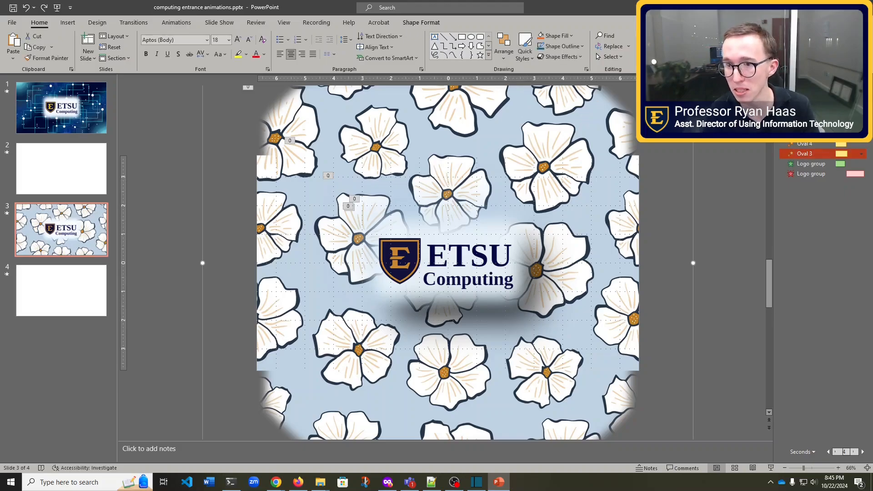
left_click(809, 114)
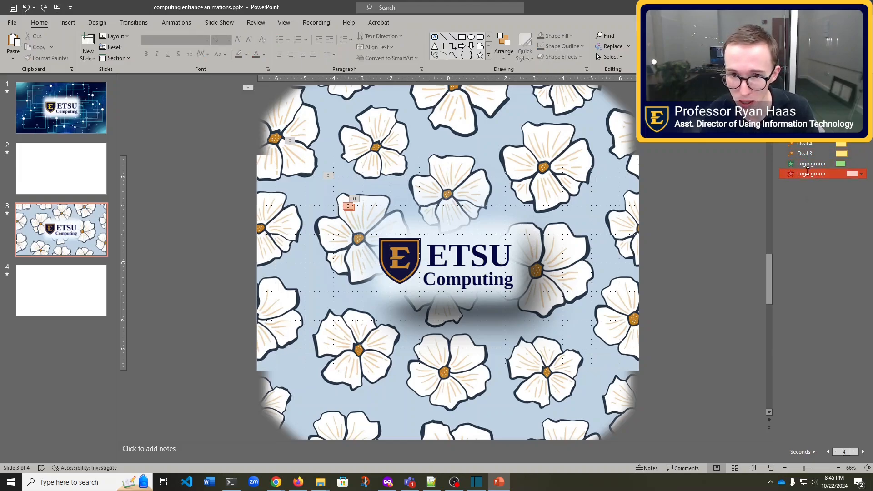
Select the parts of the logo group and move the ETSU Computing logo picture off the slide's left side.
left_click(410, 209)
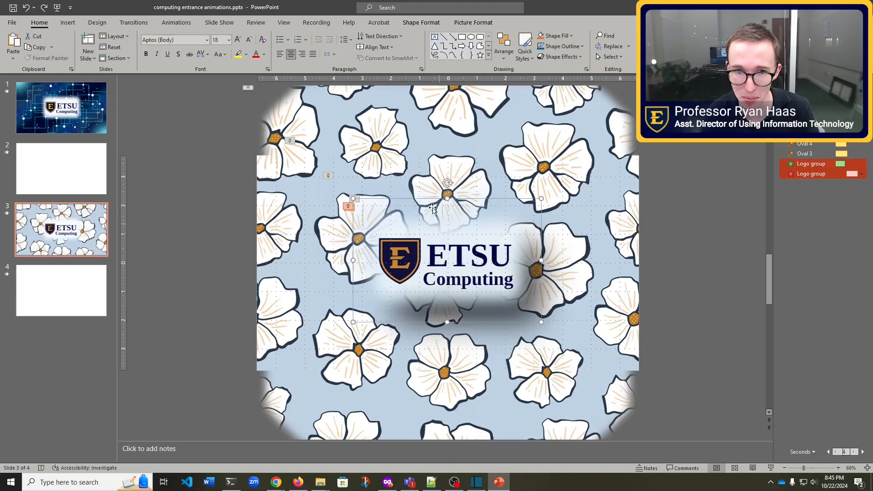
left_click(385, 192)
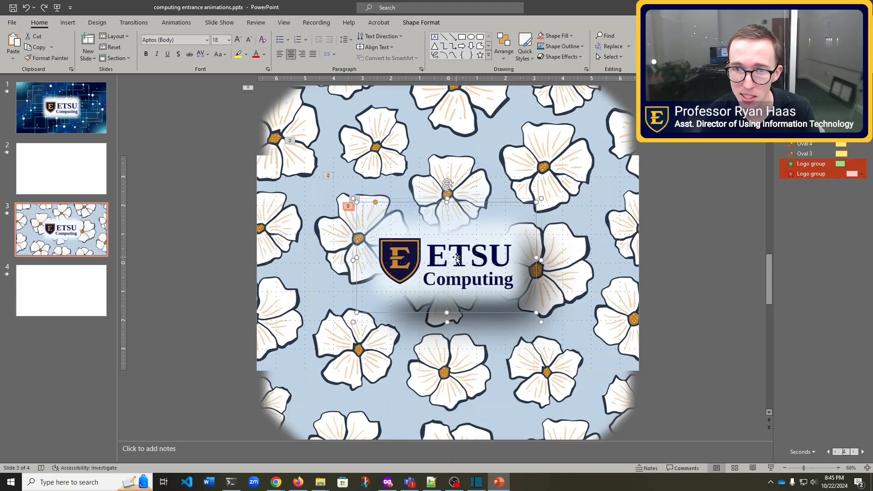
left_click_drag(453, 251, 196, 170)
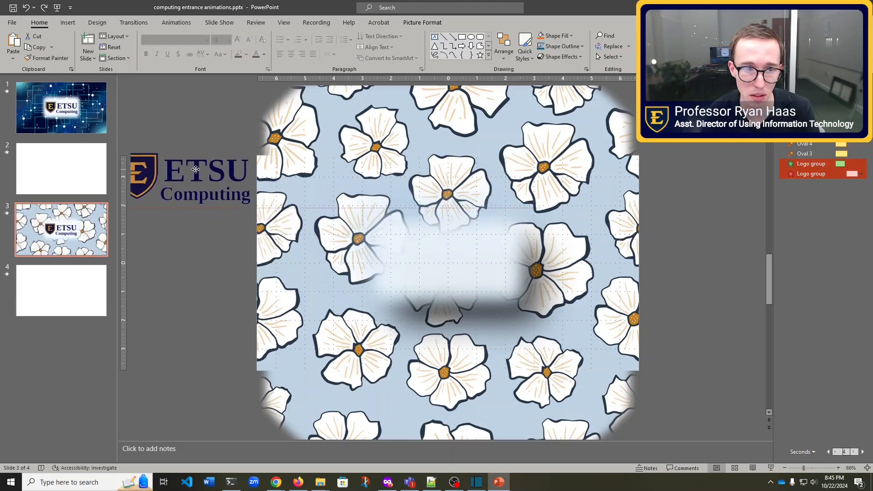
Move the logo's soft-edged white backing shape off the slide's left side, and undo the moves of the logo group's parts.
left_click(480, 264)
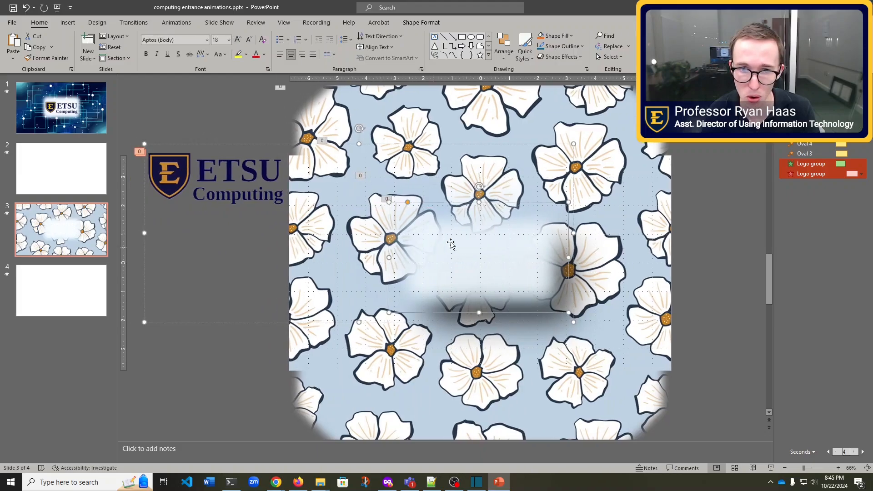
left_click_drag(474, 244, 191, 252)
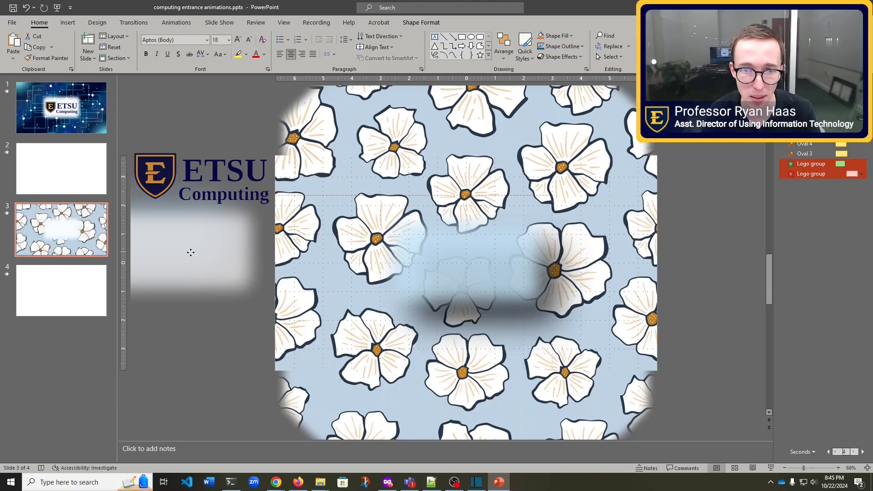
left_click_drag(189, 252, 250, 256)
key("ctrl+z")
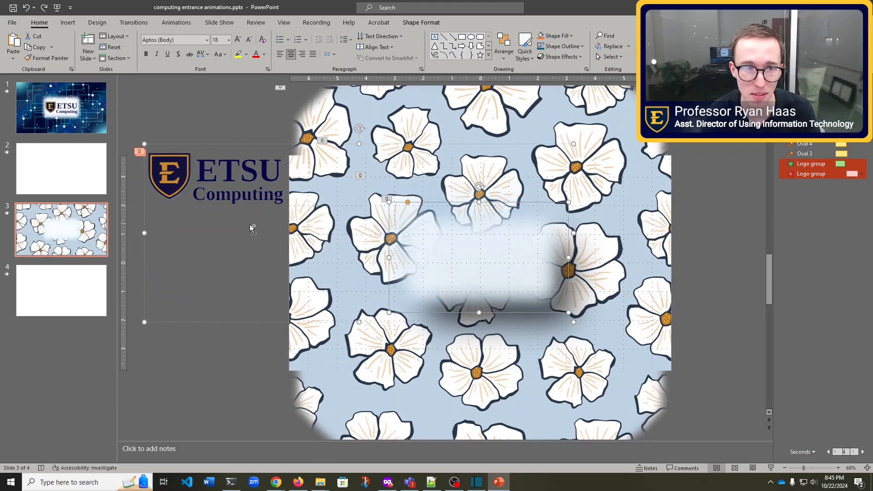
left_click_drag(250, 225, 481, 311)
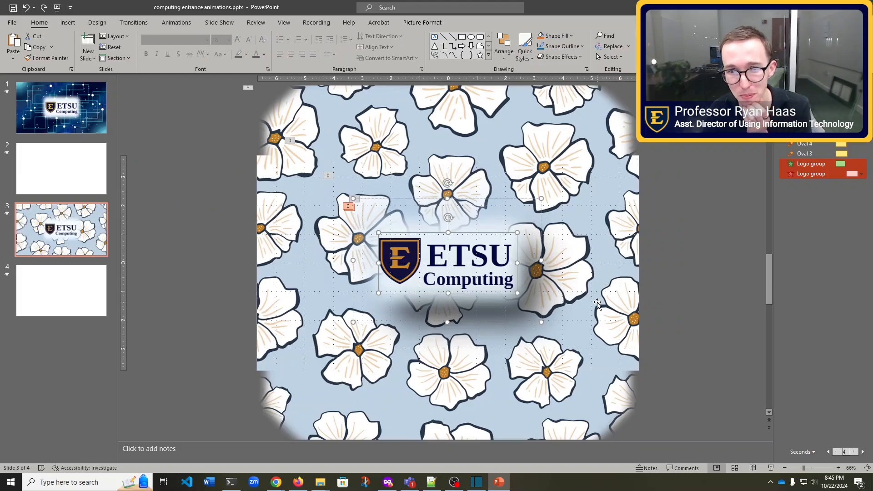
Inspect the oval entries in the animation list and the Grow/Shrink effect applied to them.
left_click(812, 154)
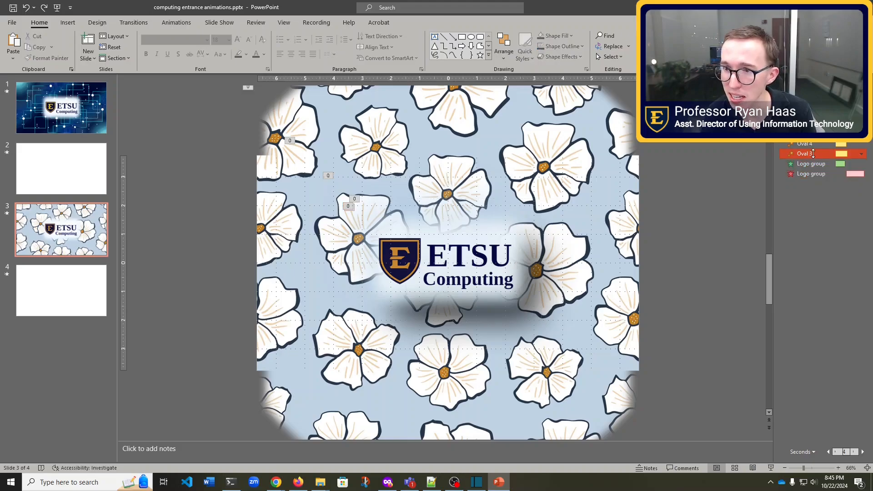
left_click(811, 124)
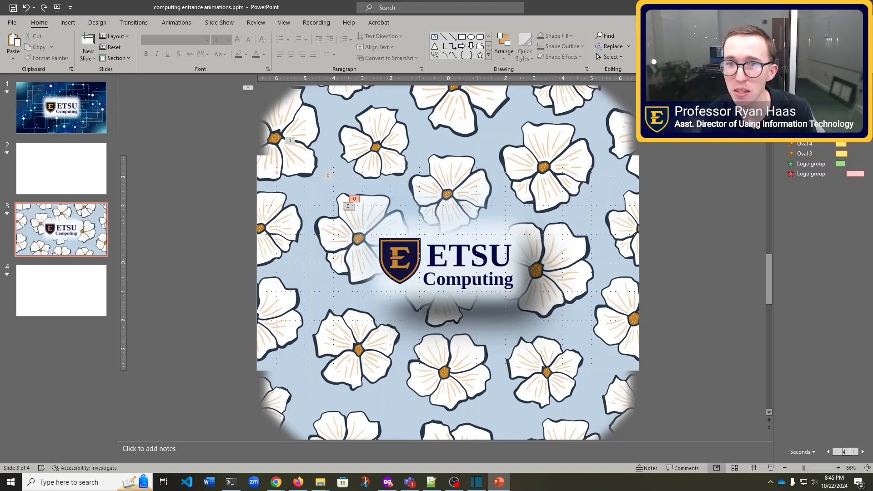
left_click(177, 22)
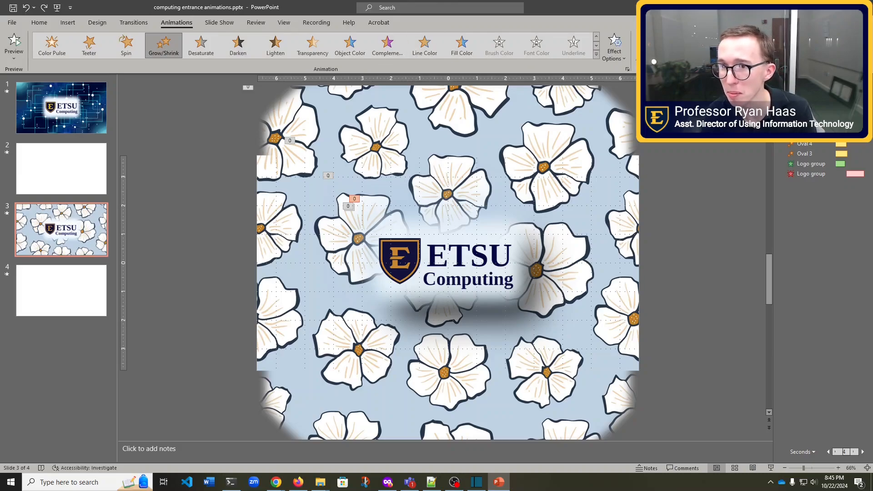
left_click(811, 134)
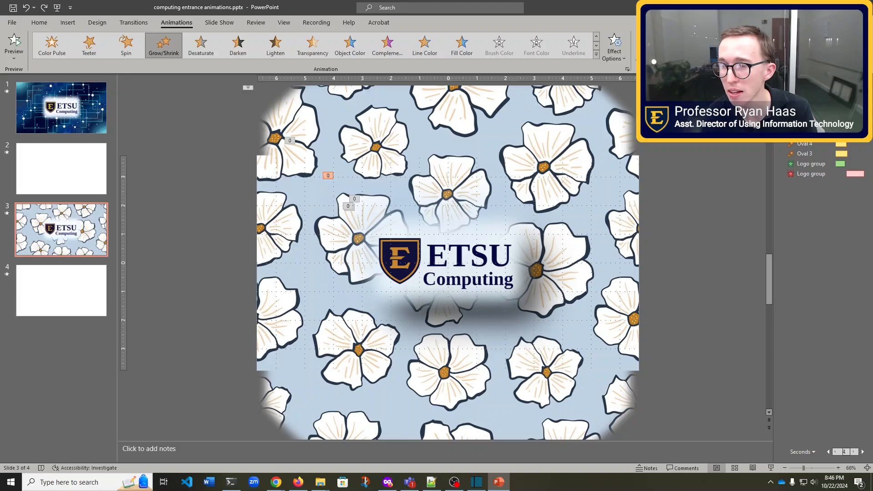
left_click(811, 123)
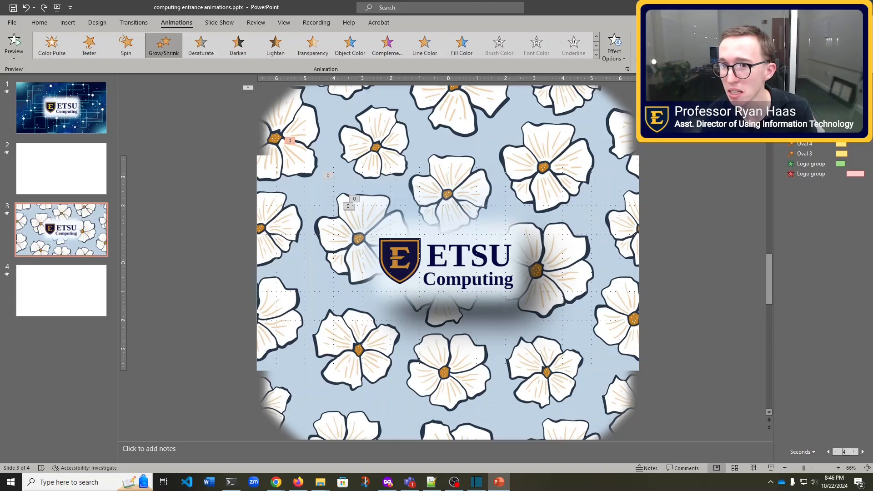
left_click(175, 54)
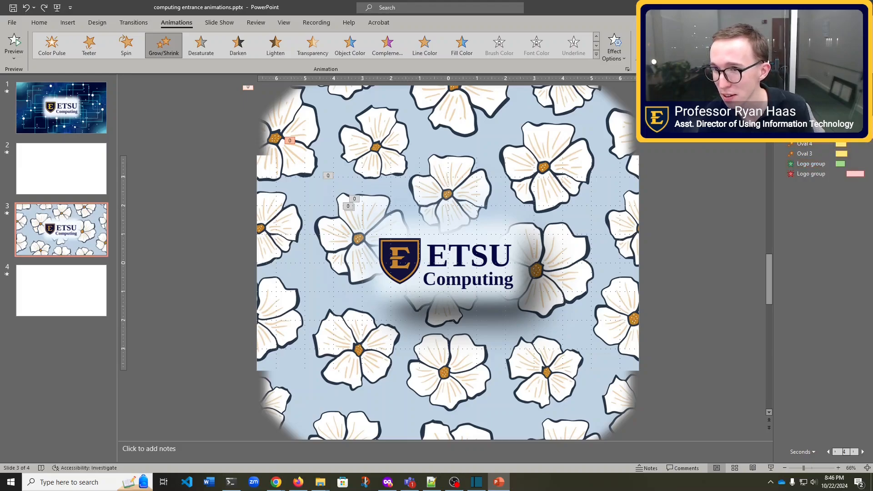
Select the Oval 3 animation on the timeline, clear the selection, and undo the last two changes.
left_click(846, 154)
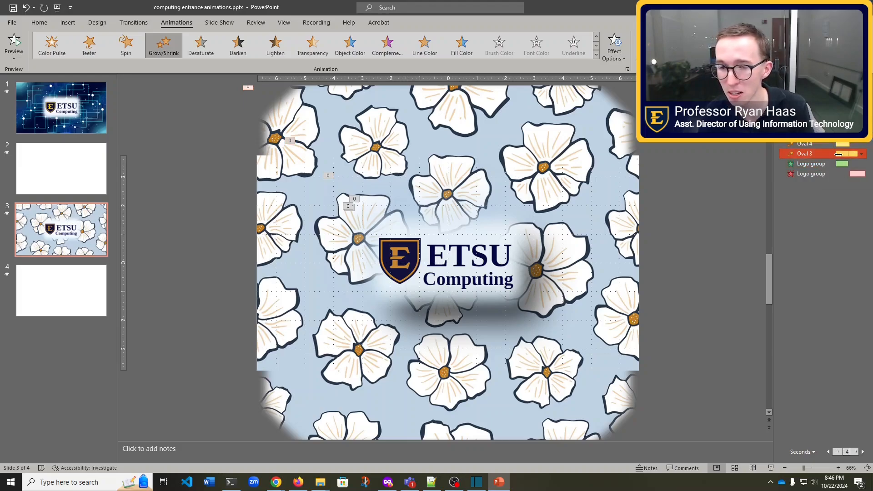
left_click(832, 211)
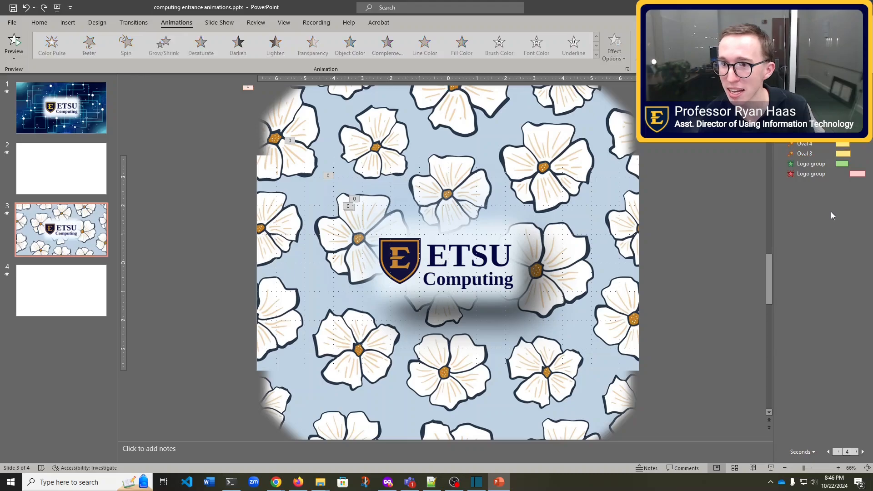
key("ctrl+z")
key("ctrl+z")
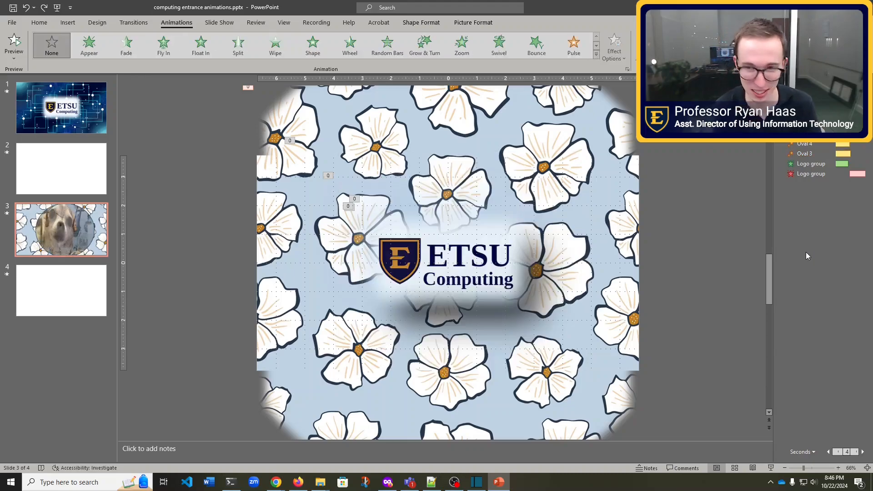
Inspect the logo group's Fade entrance and Fade exit entries in the animation list.
left_click(803, 166)
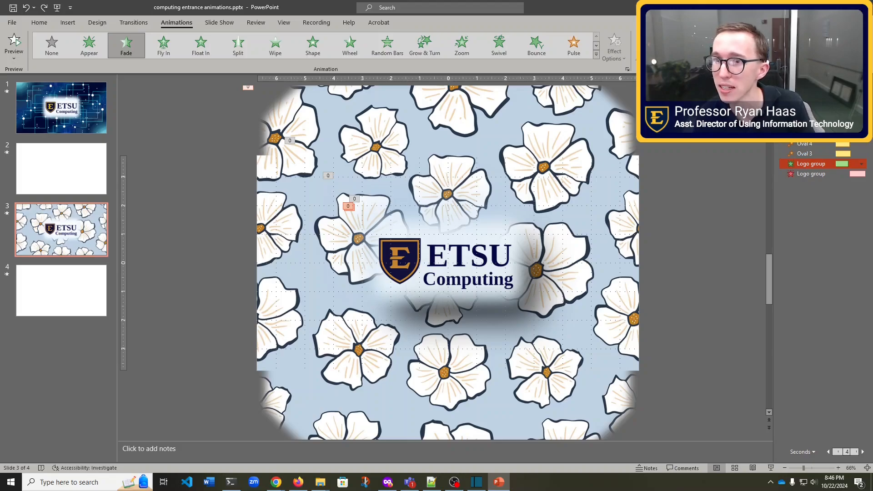
left_click(811, 175)
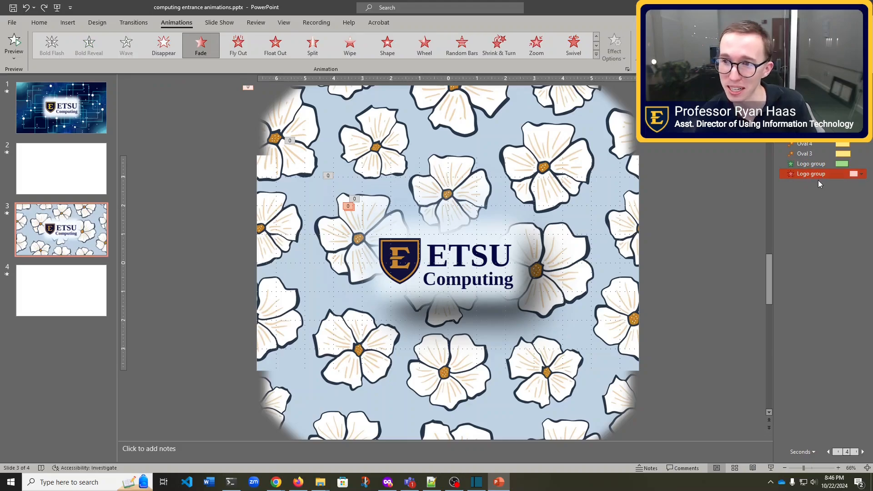
left_click(824, 219)
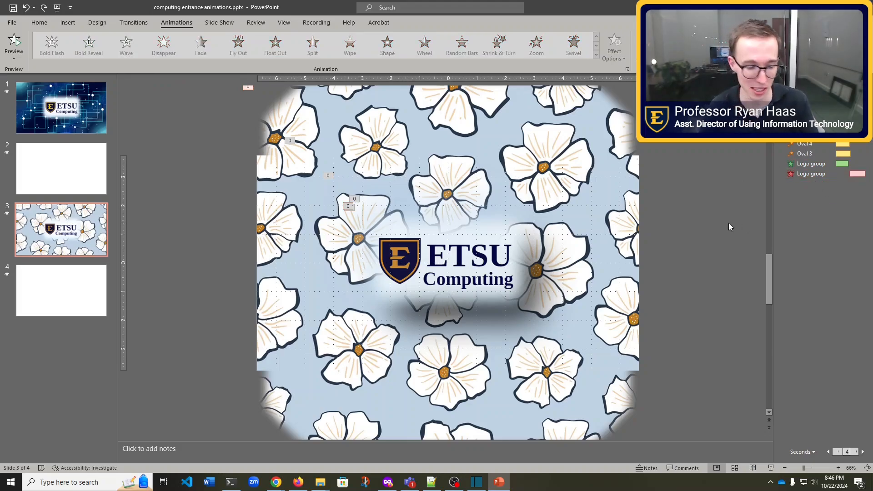
Play the floral logo slide in the slide show to watch its animation, and return to editing slide 3.
key("shift+F5")
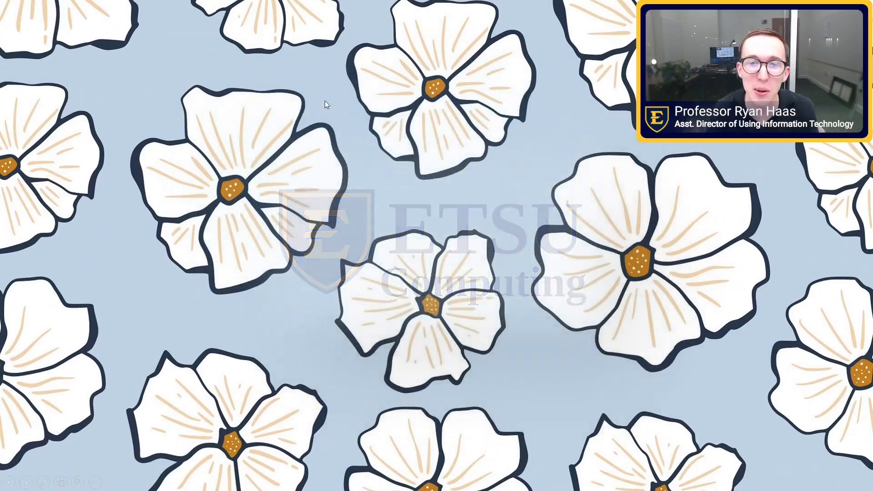
key("Escape")
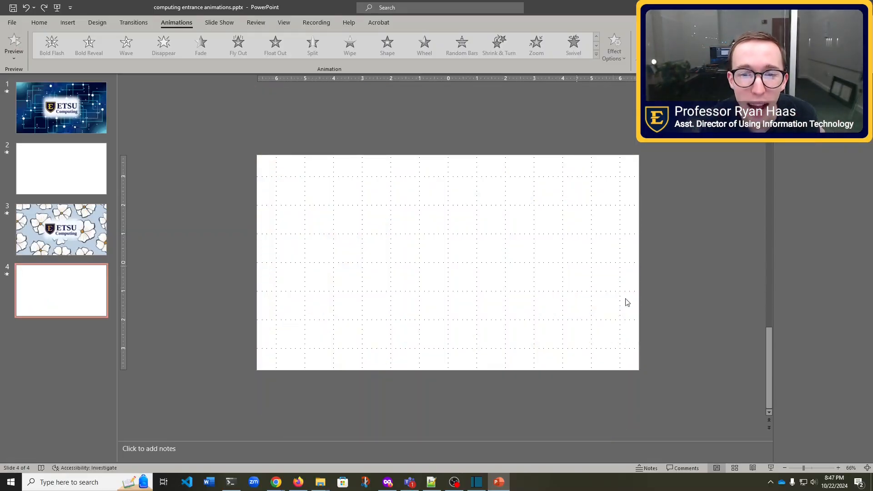
left_click(102, 249)
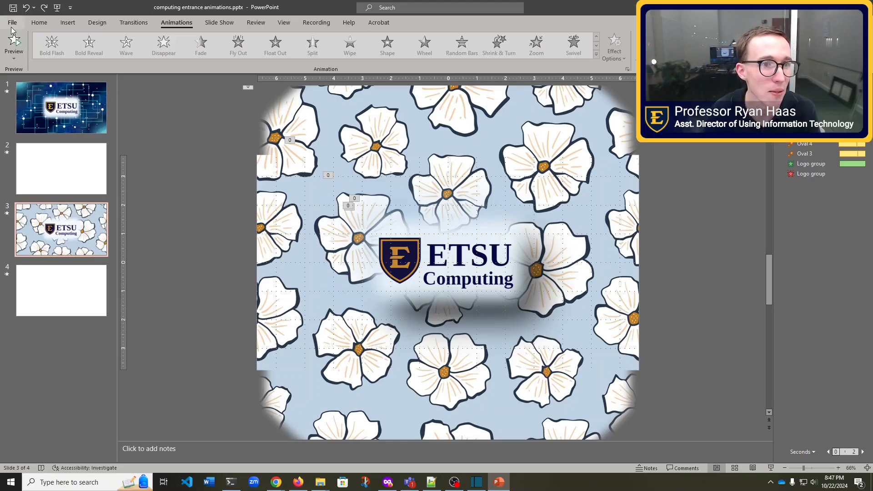
Delete the circuit-themed logo slide and both blank slides, keeping only the floral logo slide.
left_click(63, 101)
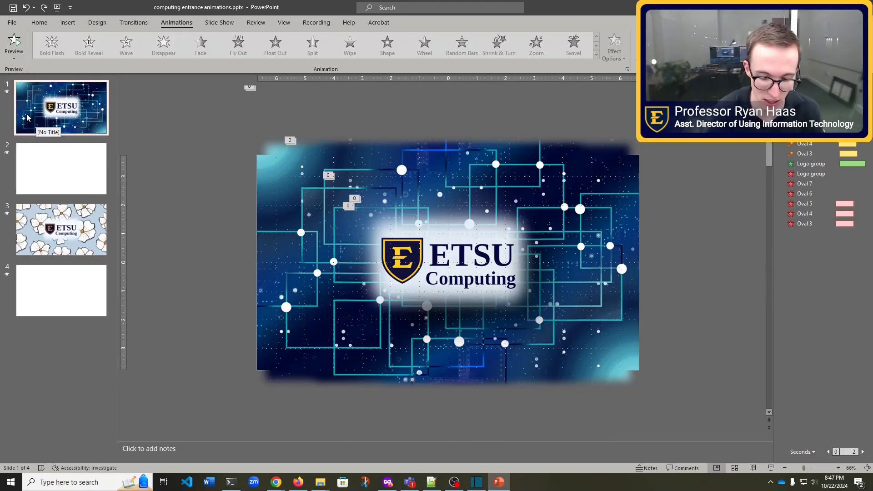
key("Delete")
key("Delete")
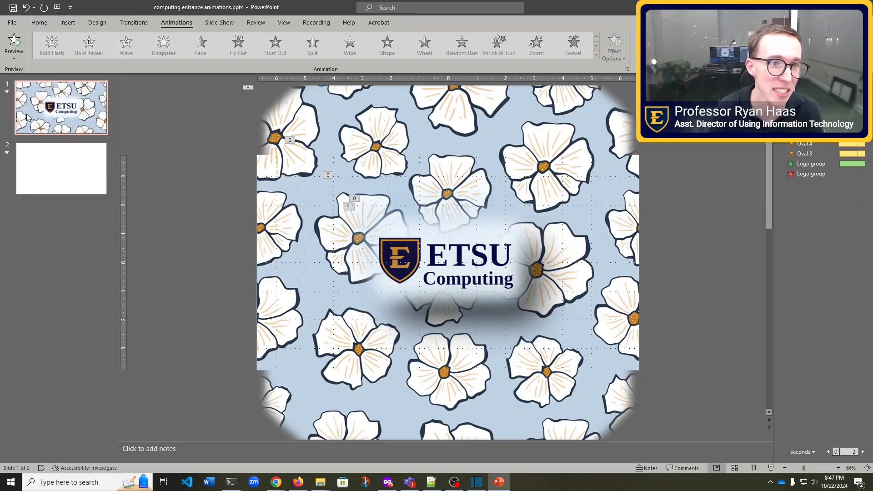
key("Down")
key("Delete")
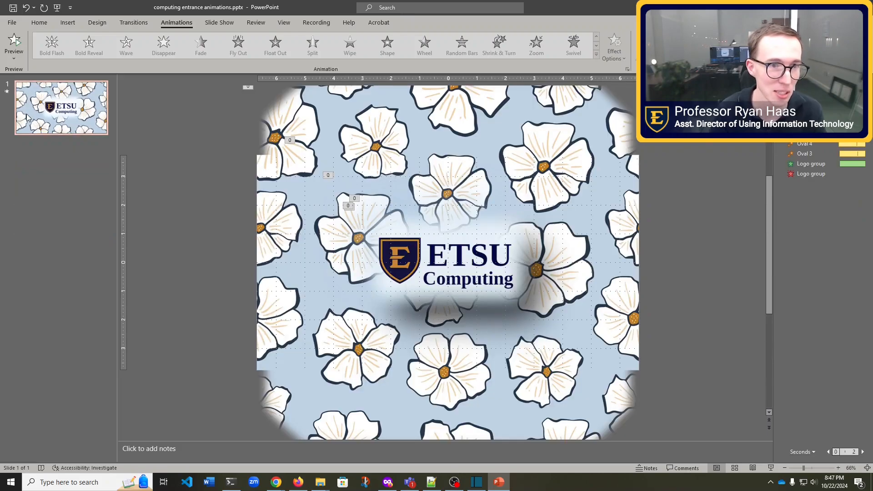
Start exporting the presentation as a video, and proceed to choosing where to save it.
left_click(14, 23)
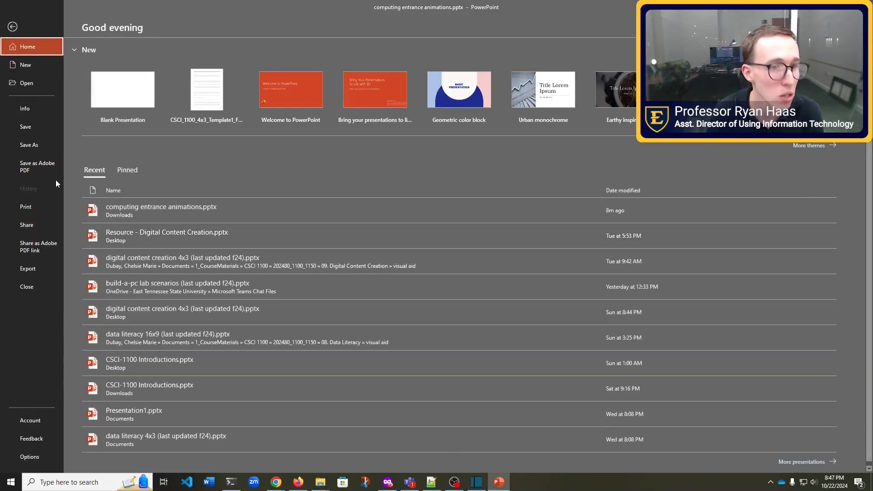
left_click(29, 269)
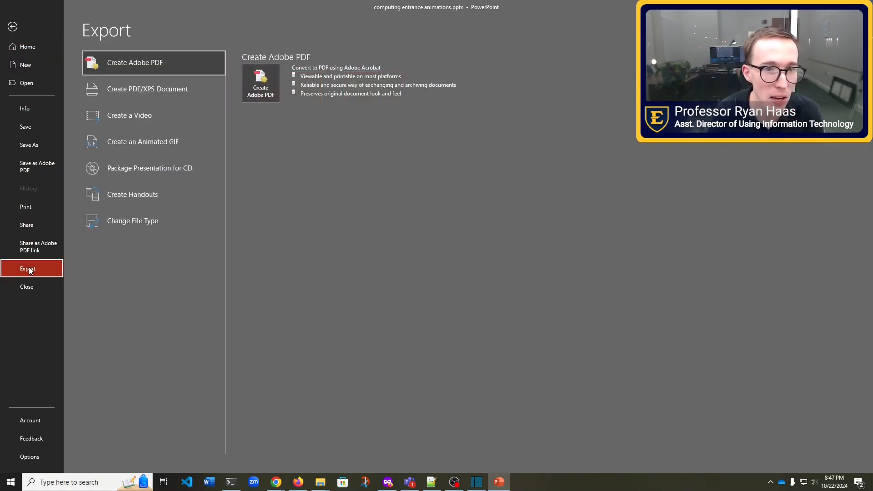
left_click(141, 115)
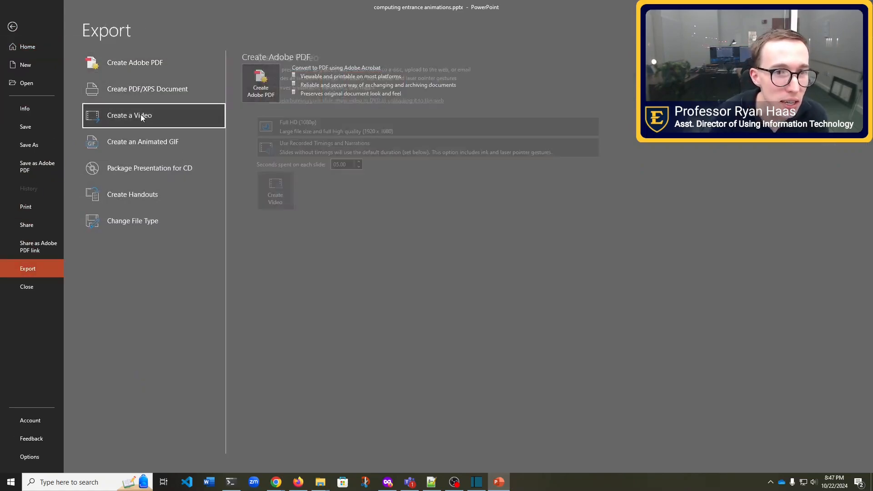
left_click(262, 197)
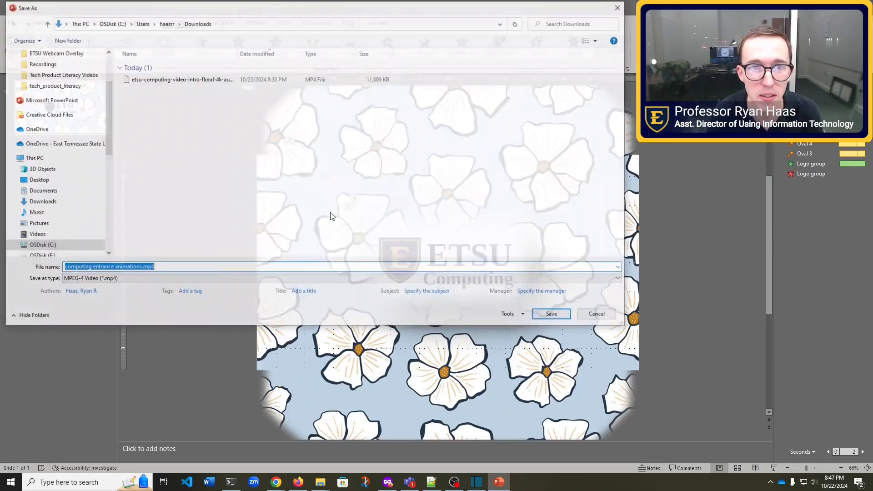
Widen the Name column in the file list to read the existing MP4's full file name.
left_click(126, 267)
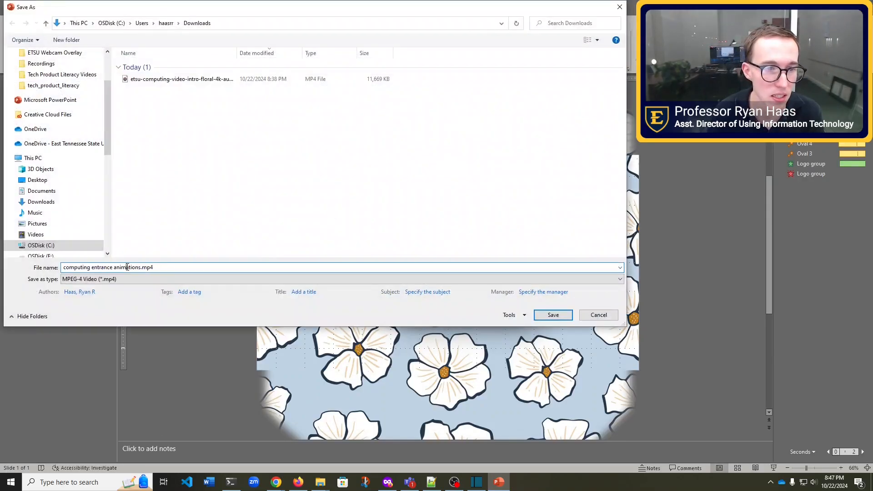
scroll(108, 156, "down", 1)
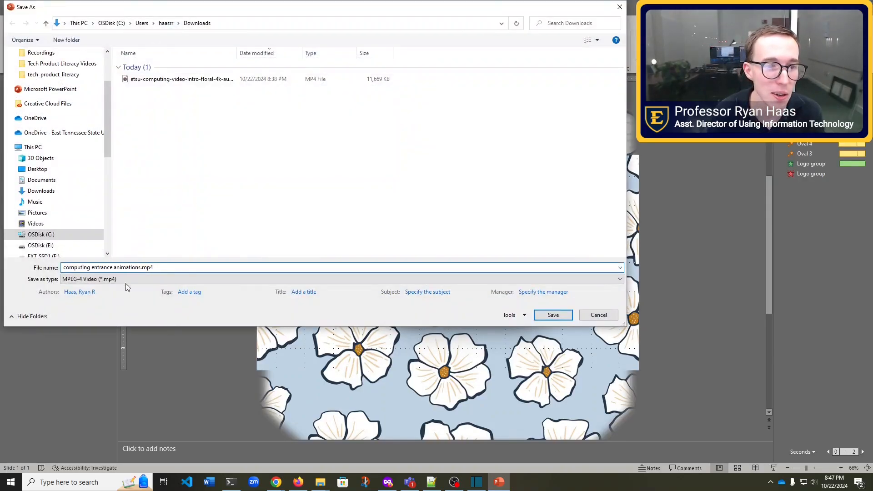
double_click(121, 268)
left_click(132, 267)
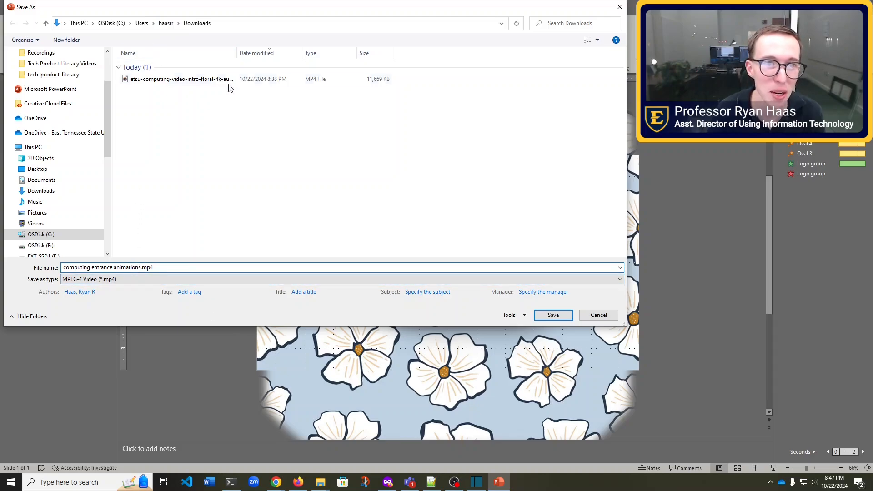
left_click_drag(237, 52, 294, 52)
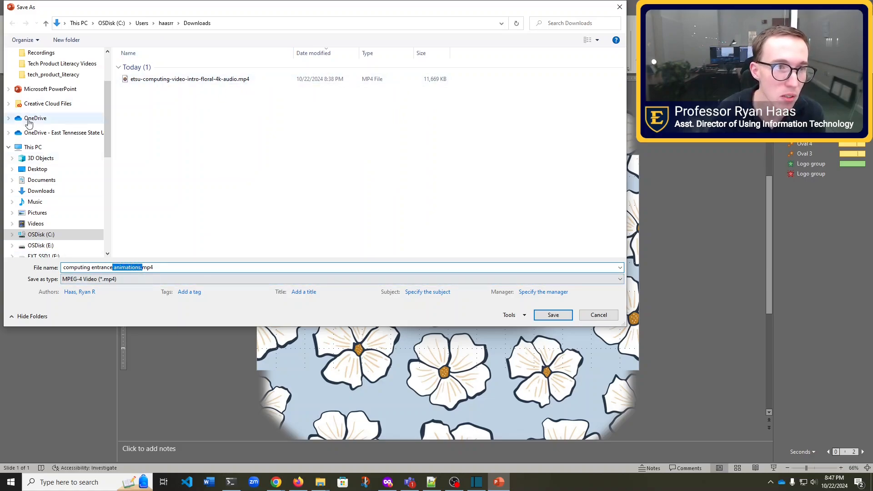
Save the MPEG-4 video to the Desktop as "computing floral animation.mp4".
left_click(44, 173)
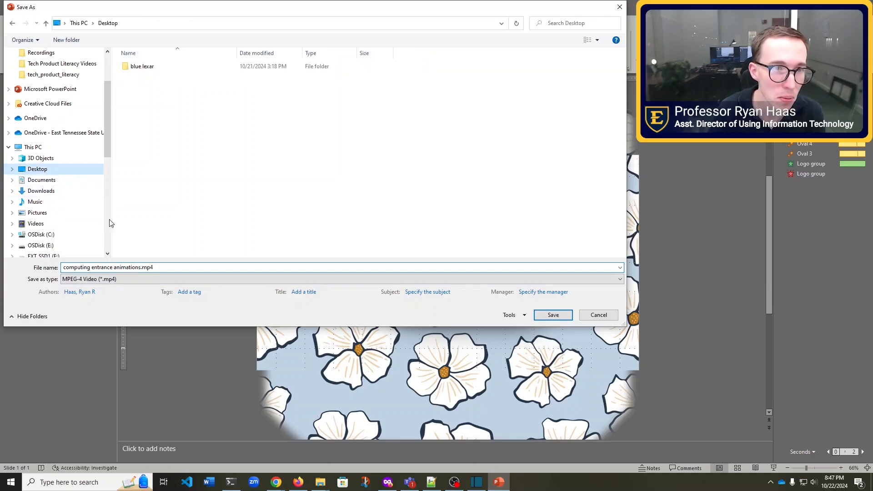
left_click(103, 267)
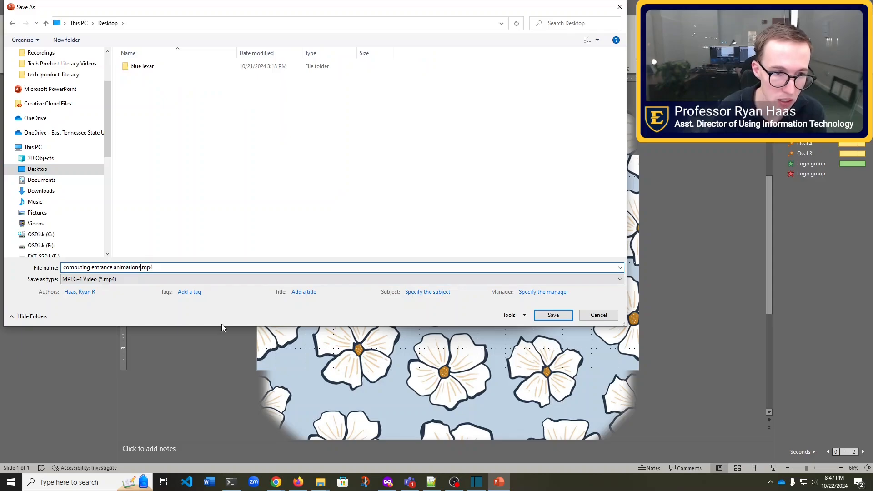
key("BackSpace")
key("BackSpace")
key("BackSpace")
key("BackSpace")
key("BackSpace")
key("BackSpace")
key("BackSpace")
key("BackSpace")
key("BackSpace")
key("BackSpace")
key("BackSpace")
key("BackSpace")
key("BackSpace")
key("BackSpace")
key("BackSpace")
key("BackSpace")
key("BackSpace")
key("BackSpace")
key("BackSpace")
key("BackSpace")
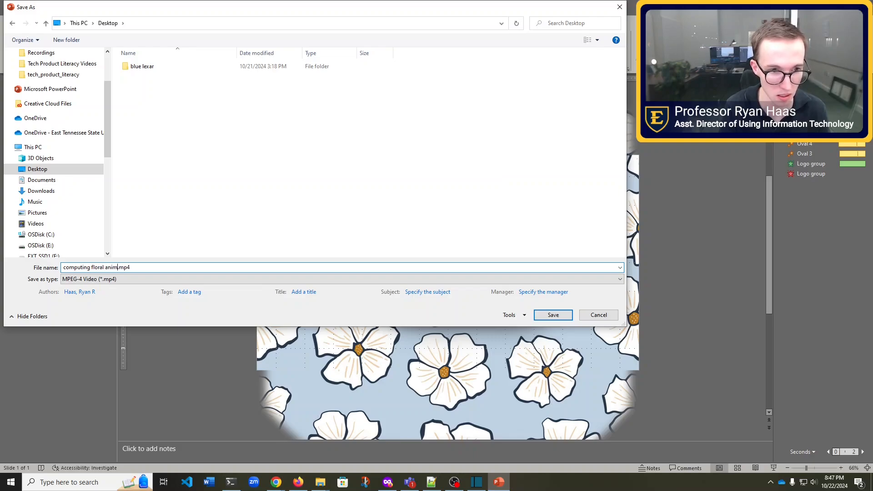
type("floral animation")
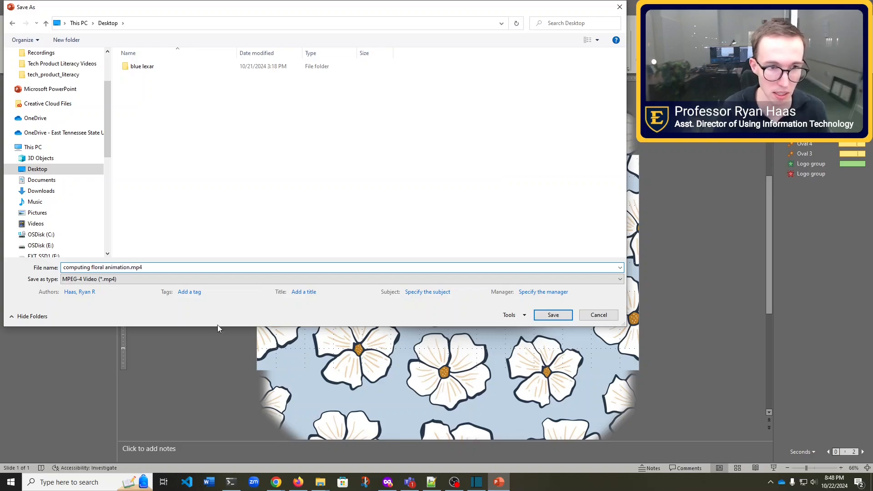
left_click(554, 315)
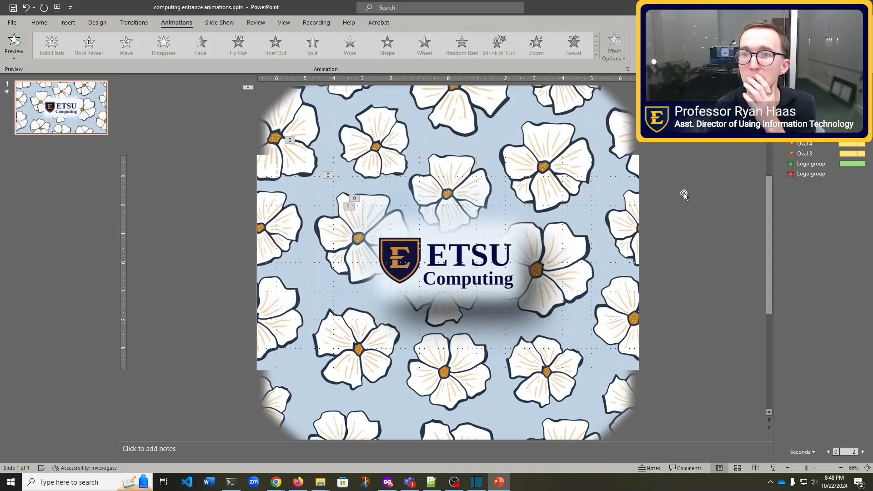
left_click(676, 235)
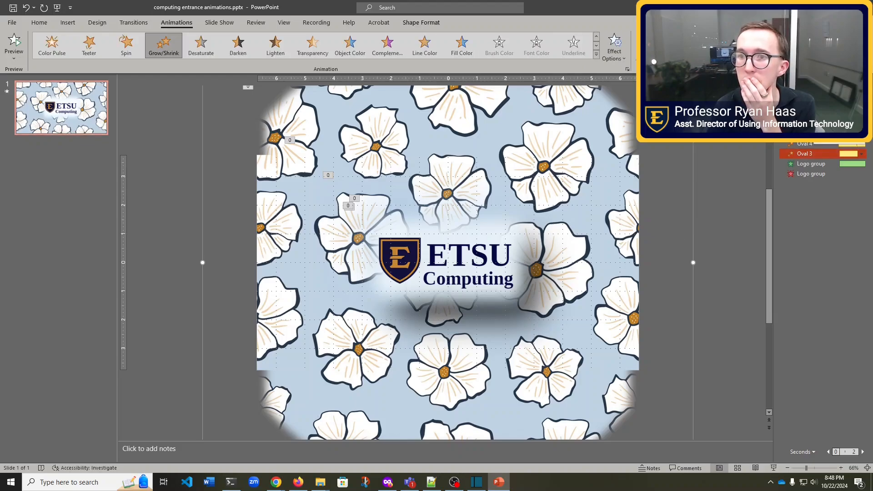
left_click(730, 158)
left_click(577, 131)
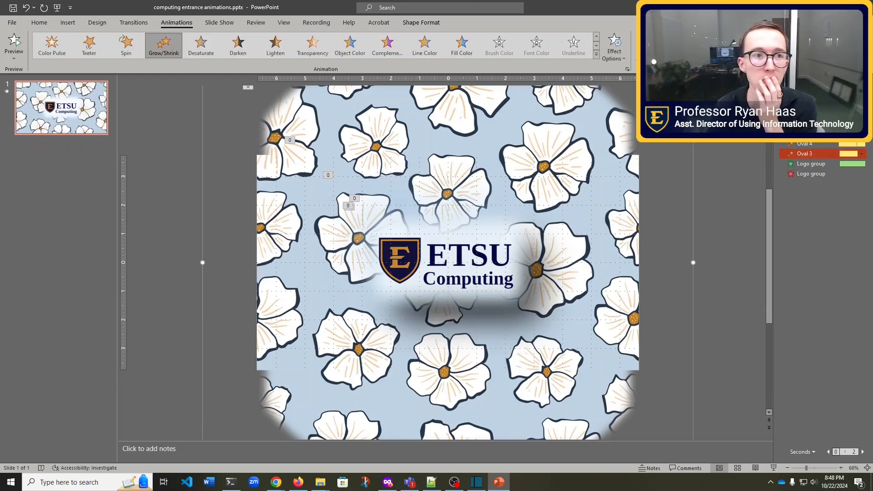
Bring up the export options for creating a video from the presentation.
left_click(11, 23)
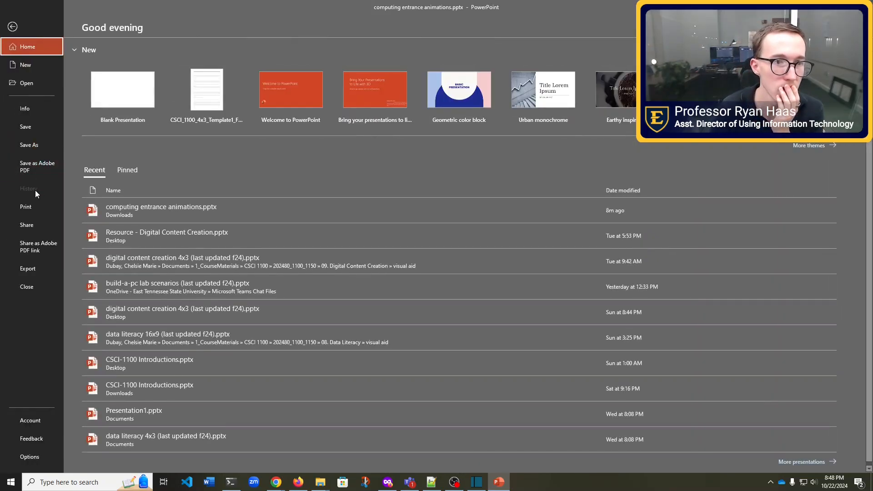
left_click(38, 269)
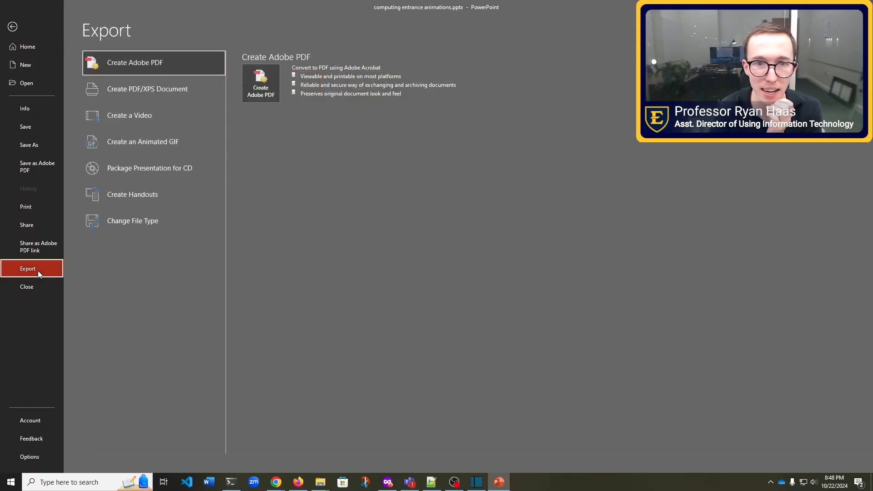
left_click(145, 117)
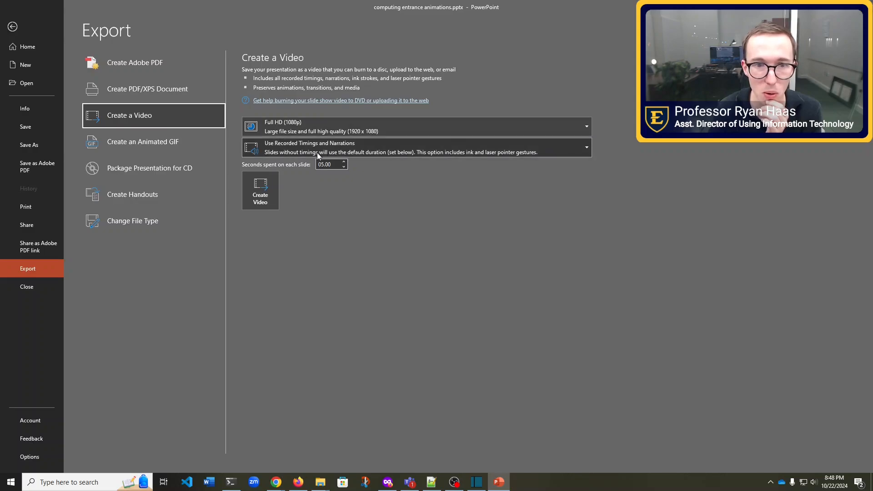
Play the exported "computing floral animation" video from the desktop to check it, and close the player.
left_click(820, 7)
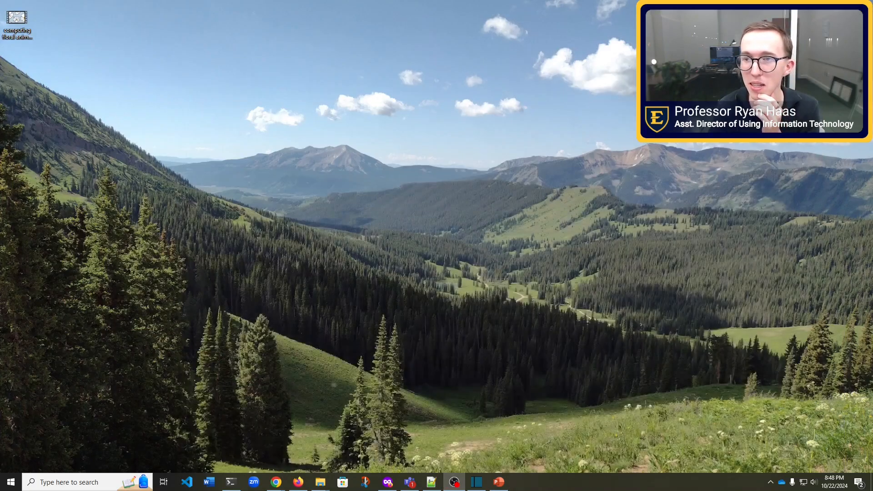
left_click(19, 25)
double_click(19, 25)
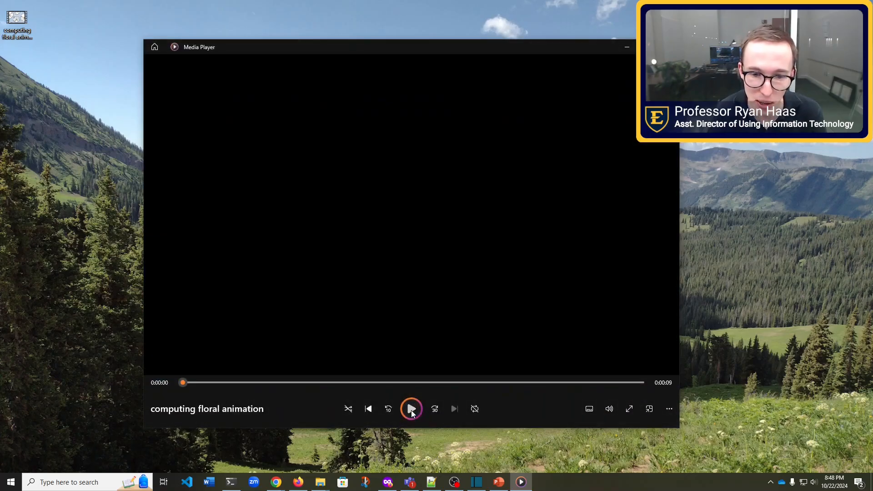
left_click(412, 409)
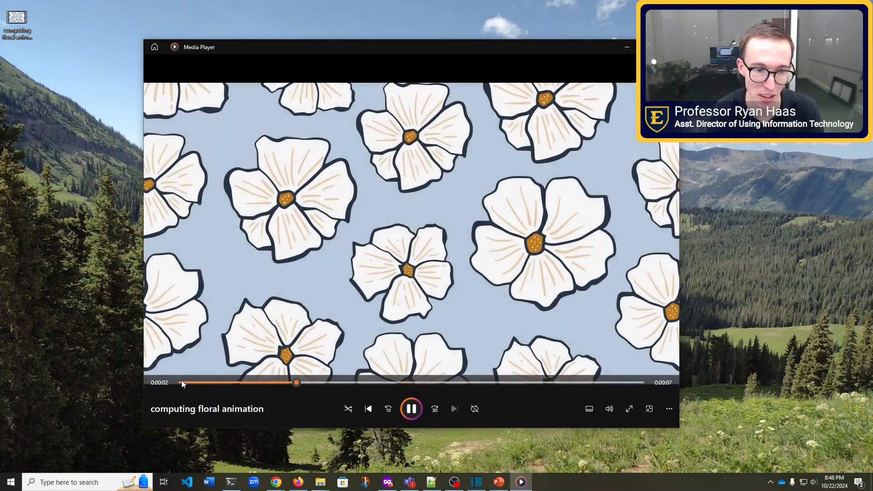
left_click(411, 409)
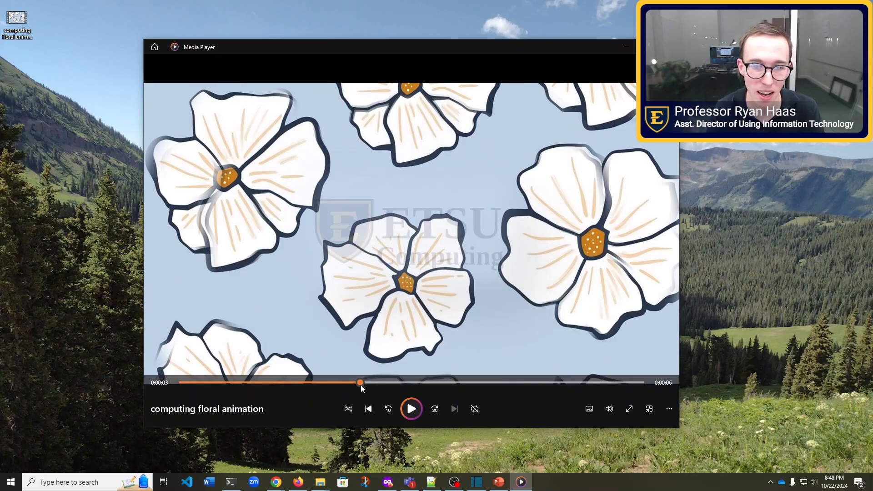
left_click_drag(362, 385, 357, 384)
key("alt+F4")
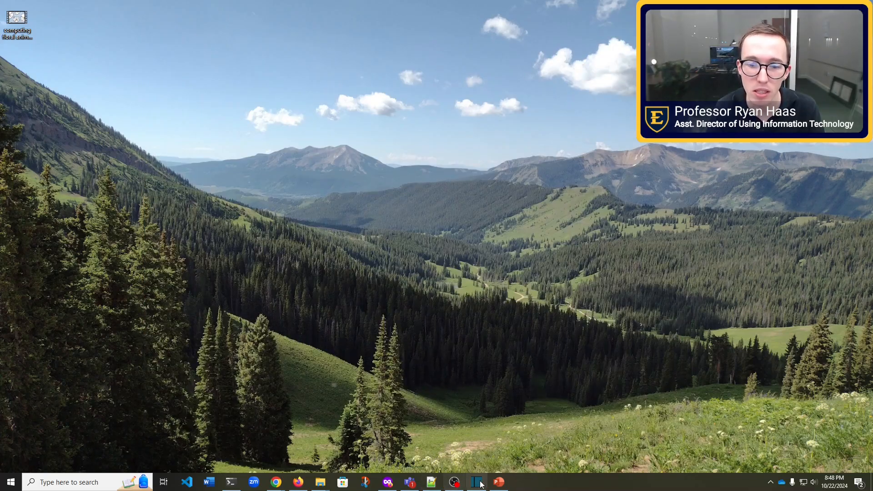
Close the private Firefox window showing the "define outtakes" search.
left_click(499, 482)
left_click(497, 483)
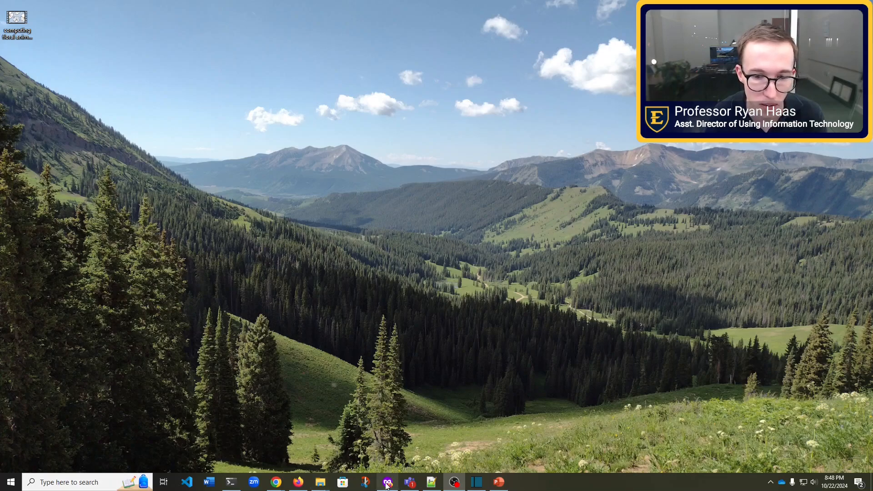
mouse_move(387, 485)
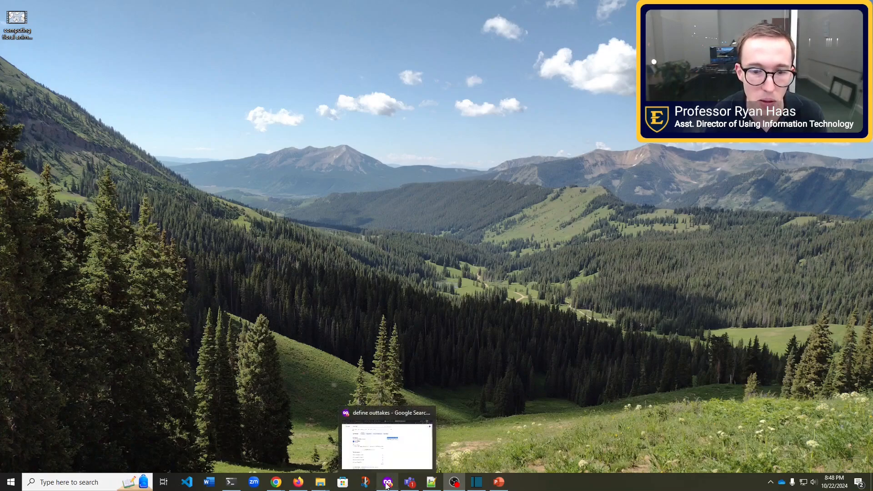
left_click(429, 413)
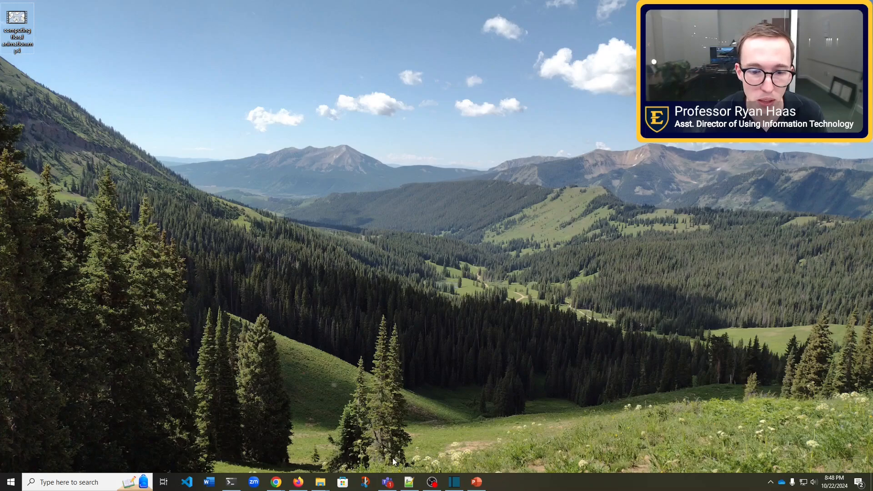
Open a new private Firefox window and search Google for "free audio samples intro".
right_click(298, 482)
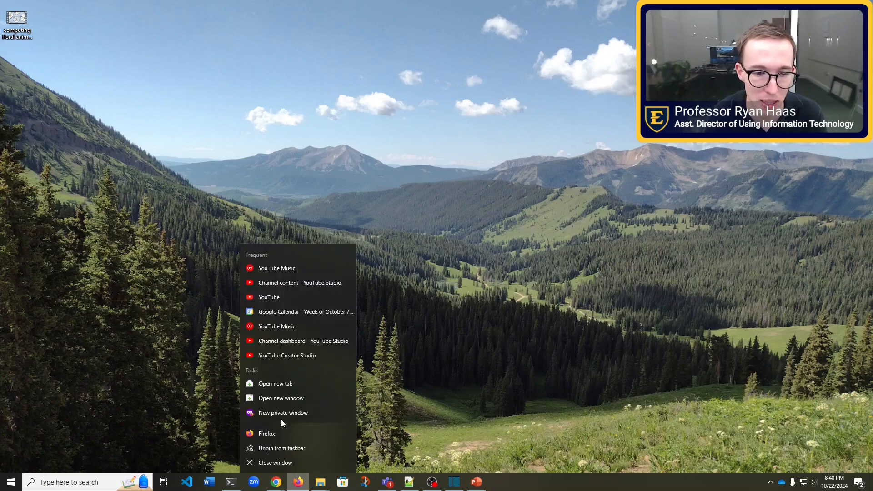
left_click(283, 413)
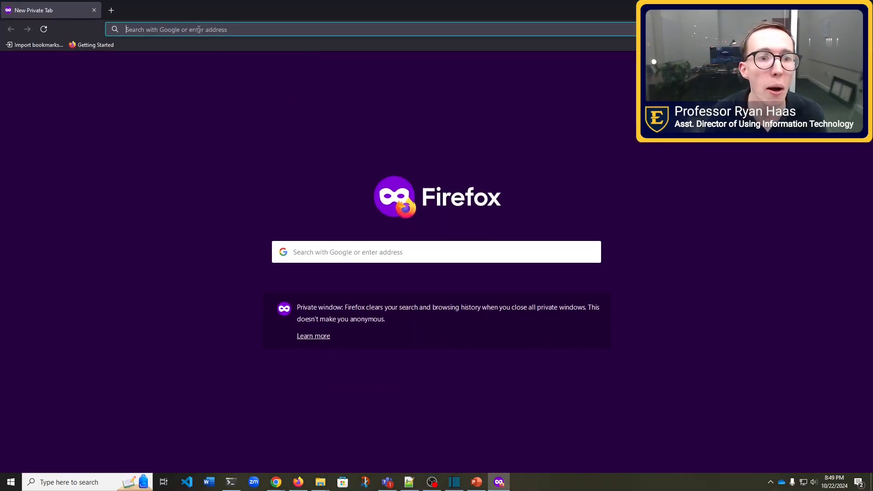
left_click(199, 29)
type("googl")
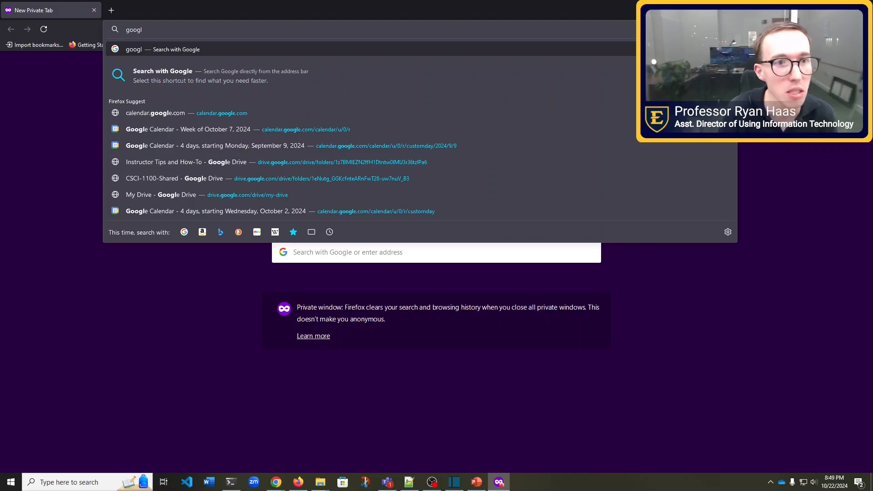
key("BackSpace")
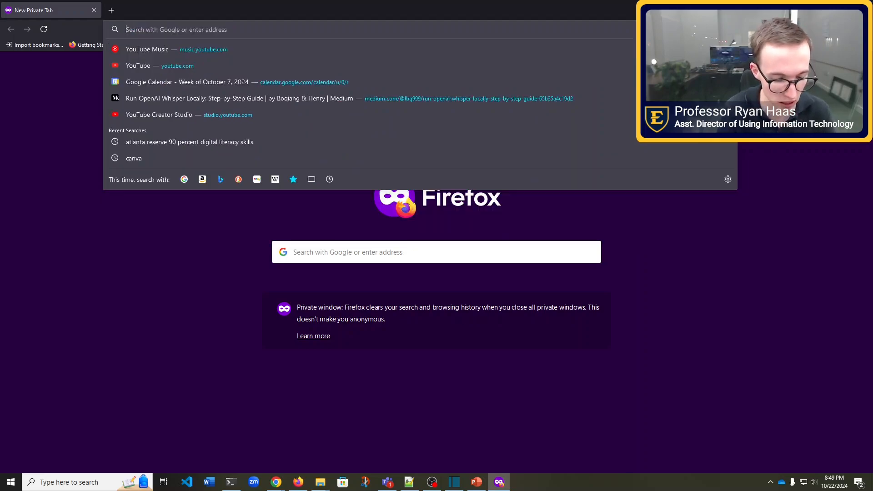
type("free")
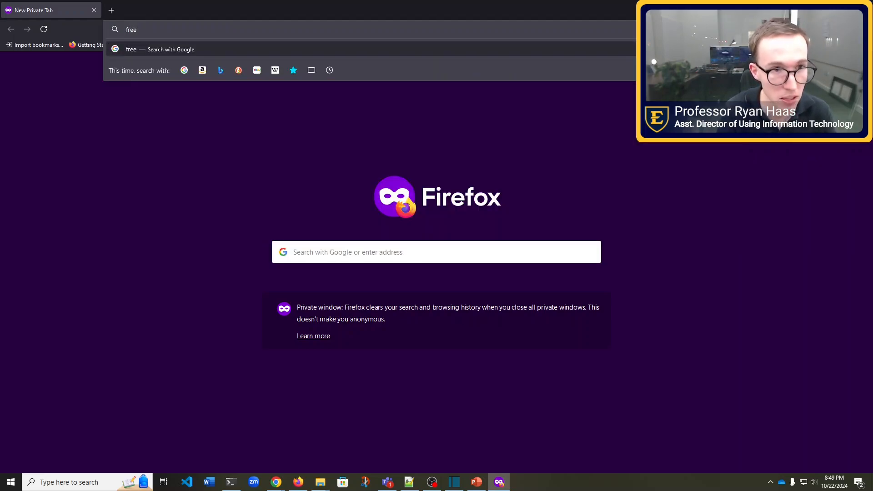
type(" audio samples")
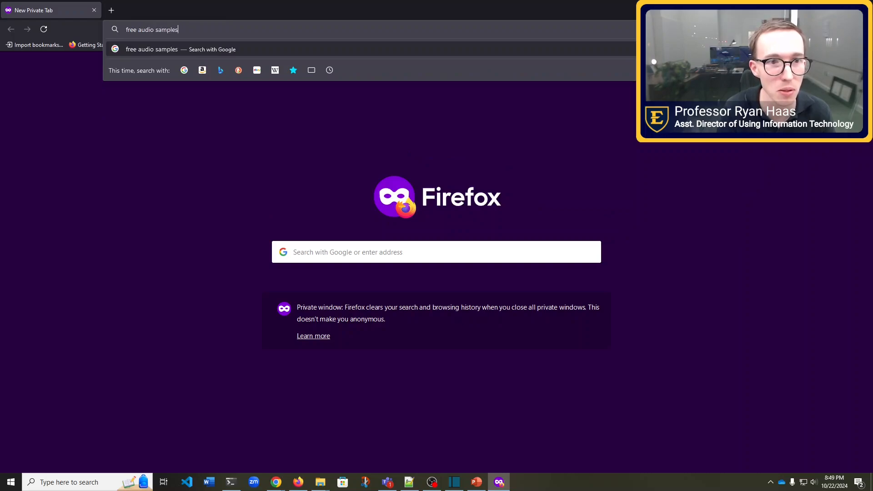
type(" intro")
key("Return")
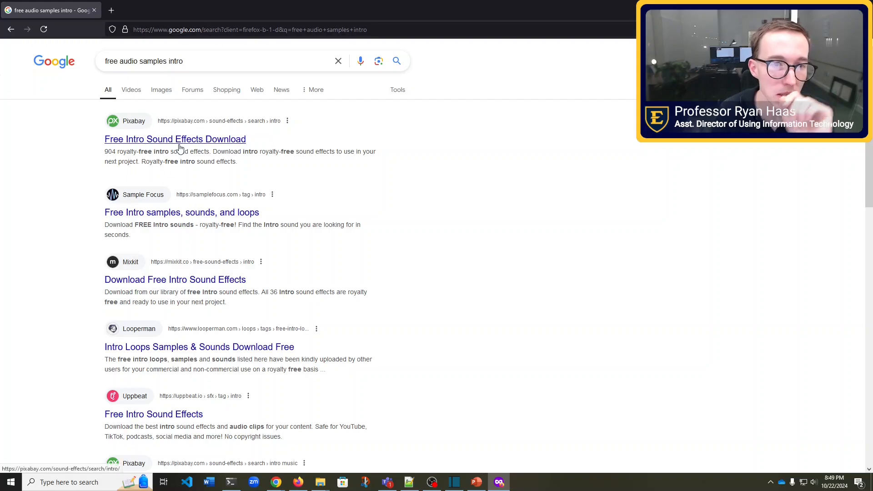
Open Pixabay's "Free Intro Sound Effects Download" search result and look through the listed sound effects.
left_click(139, 141)
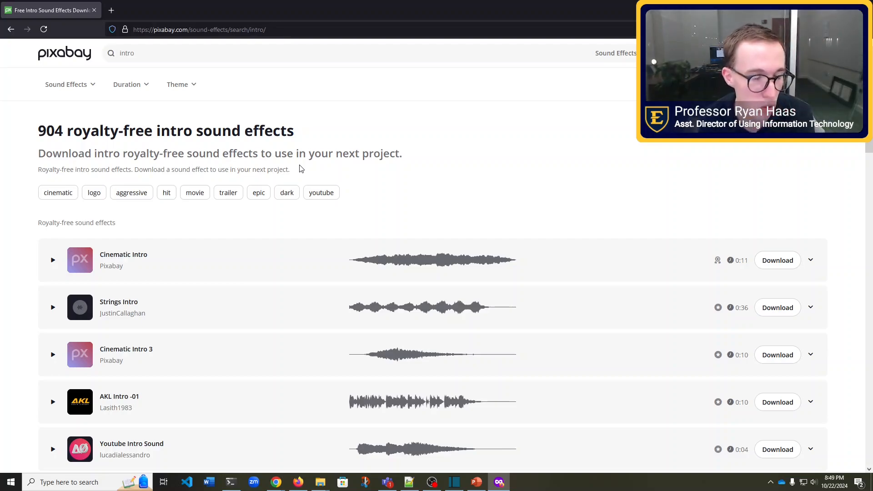
scroll(317, 185, "down", 3)
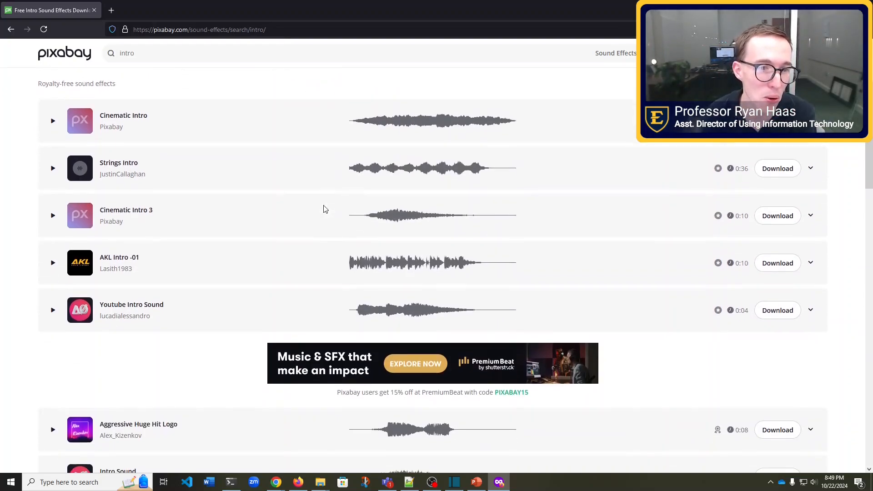
scroll(150, 291, "down", 4)
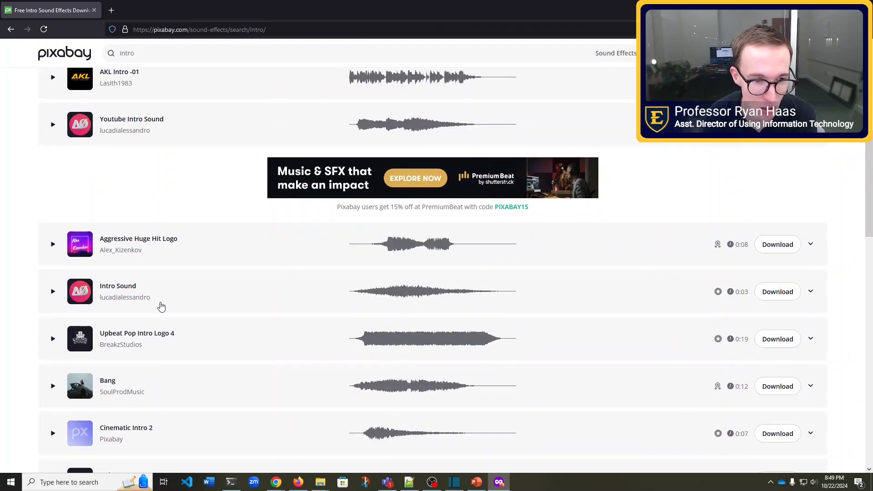
scroll(252, 326, "up", 4)
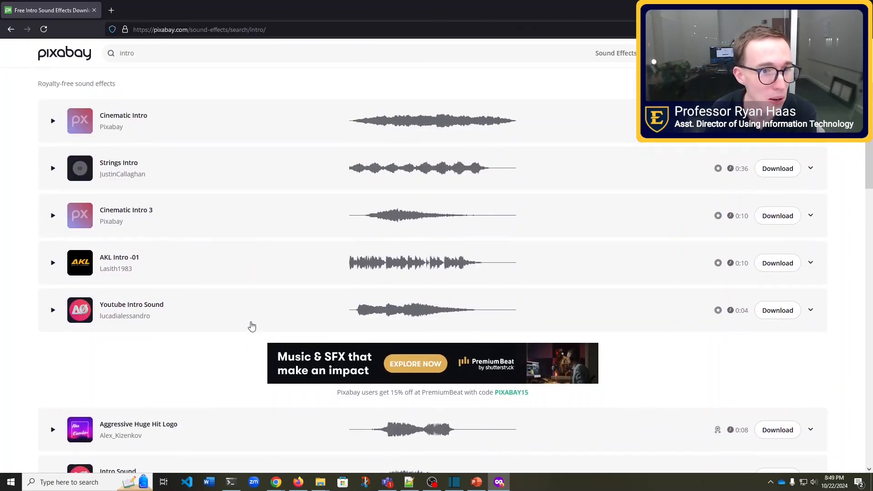
scroll(252, 326, "up", 1)
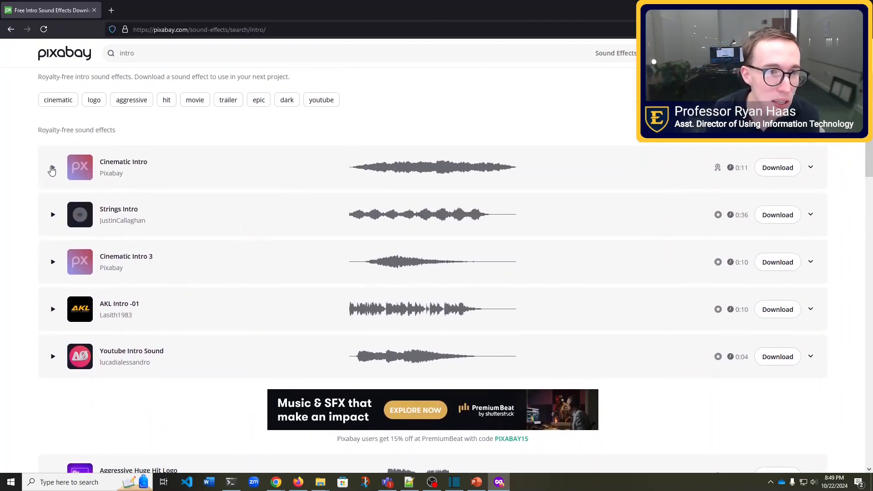
Preview the Cinematic Intro, Strings Intro, Intro Sound and Bang sound effects, stopping playback after the second listen to Intro Sound.
left_click(52, 169)
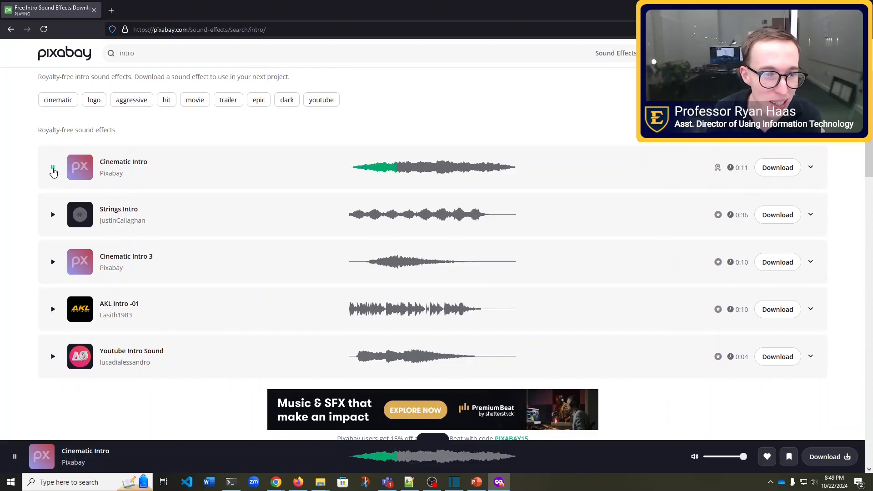
left_click(53, 218)
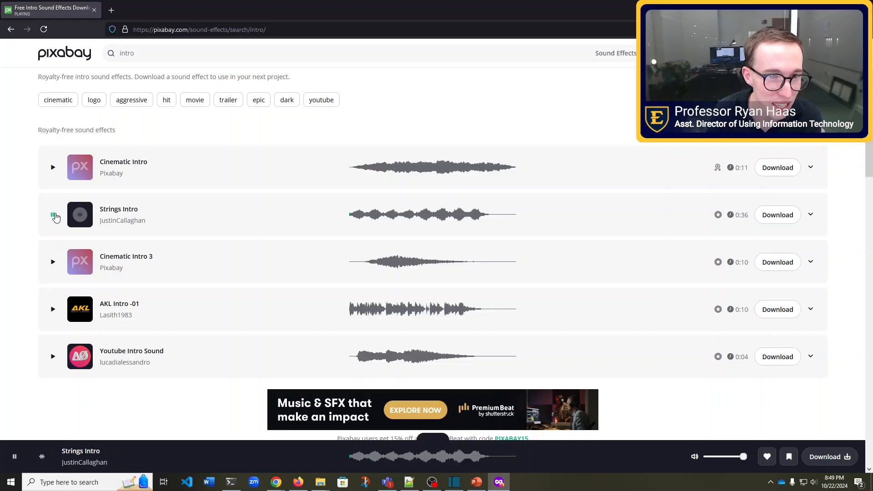
scroll(55, 229, "down", 5)
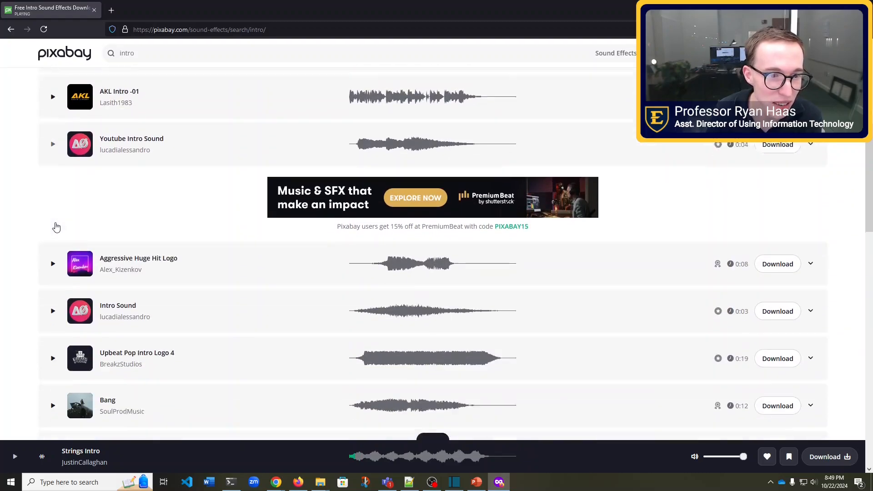
left_click(54, 294)
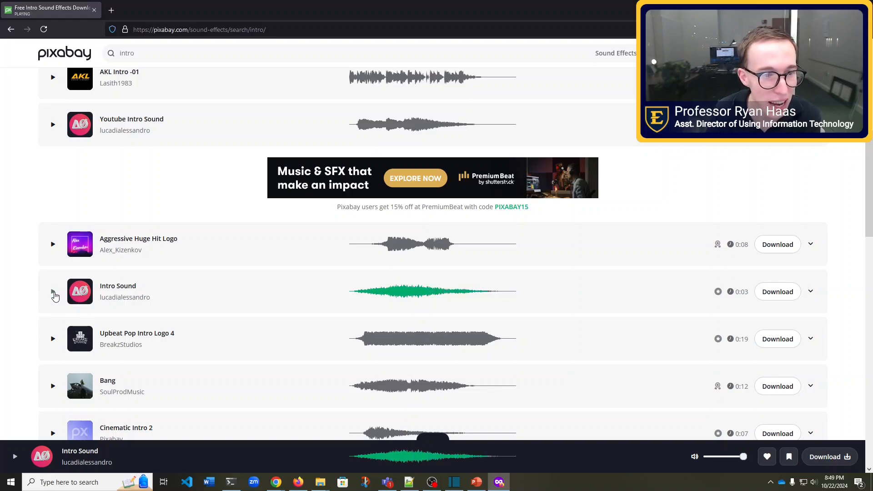
scroll(55, 294, "down", 3)
left_click(52, 248)
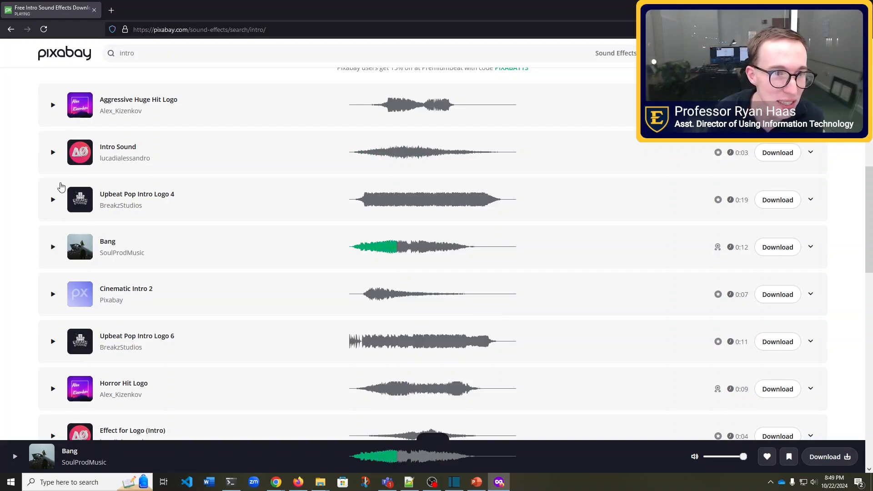
left_click(53, 153)
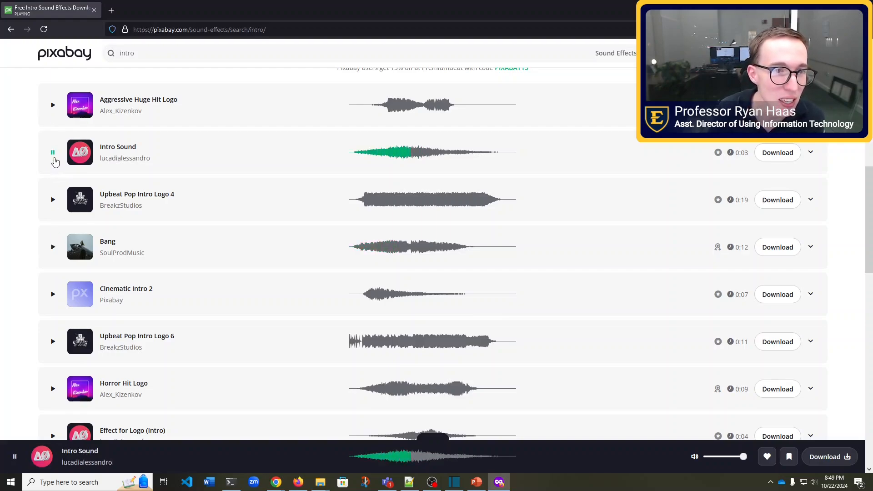
left_click(54, 155)
Preview the Intro Effect Music and Dark Engine Logo sound effects, and browse the rest of the results page.
scroll(63, 204, "down", 6)
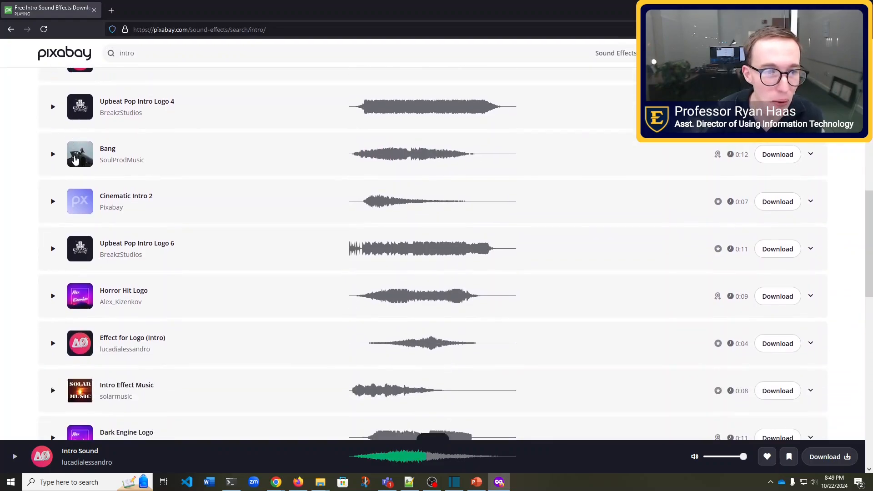
left_click(54, 205)
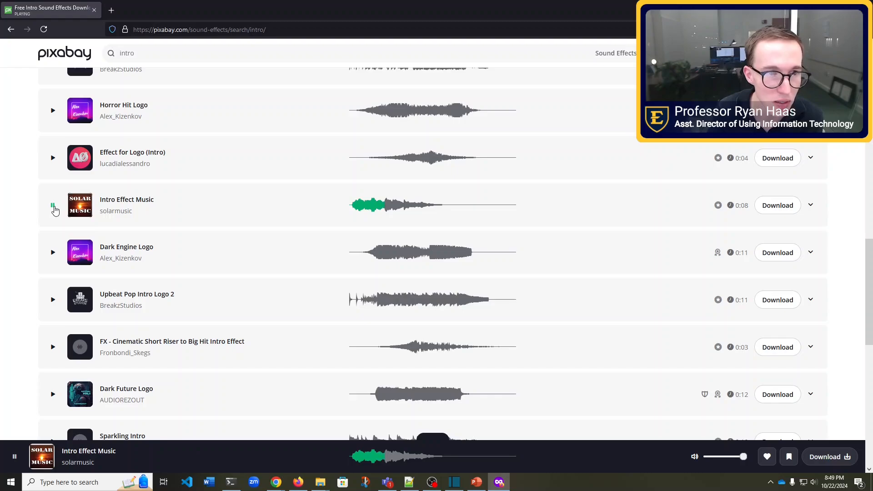
left_click(53, 207)
left_click(54, 254)
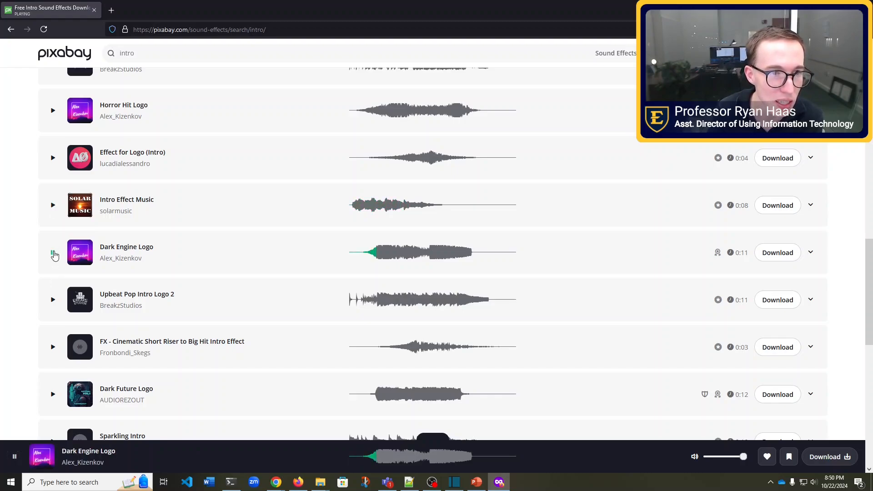
left_click(54, 255)
scroll(117, 359, "up", 4)
scroll(117, 362, "down", 11)
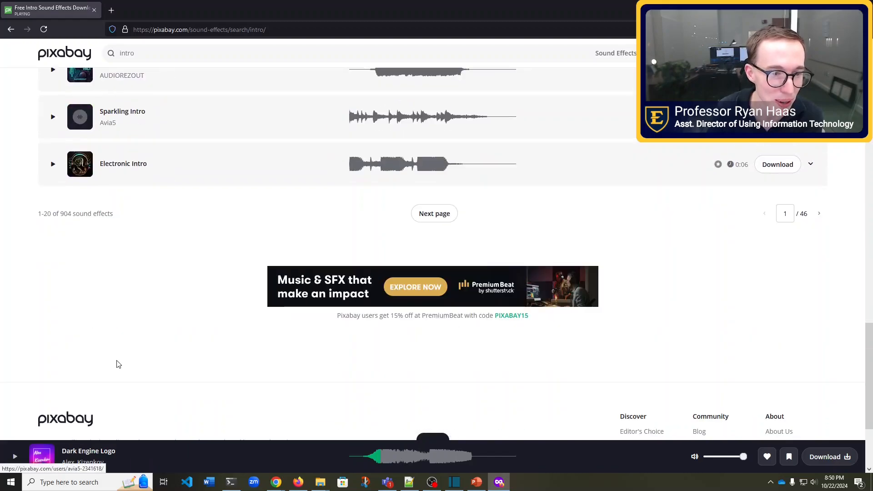
Preview the Strings Intro and AKL Intro -01 sound effects in the Pixabay results.
scroll(116, 360, "up", 5)
scroll(117, 354, "up", 15)
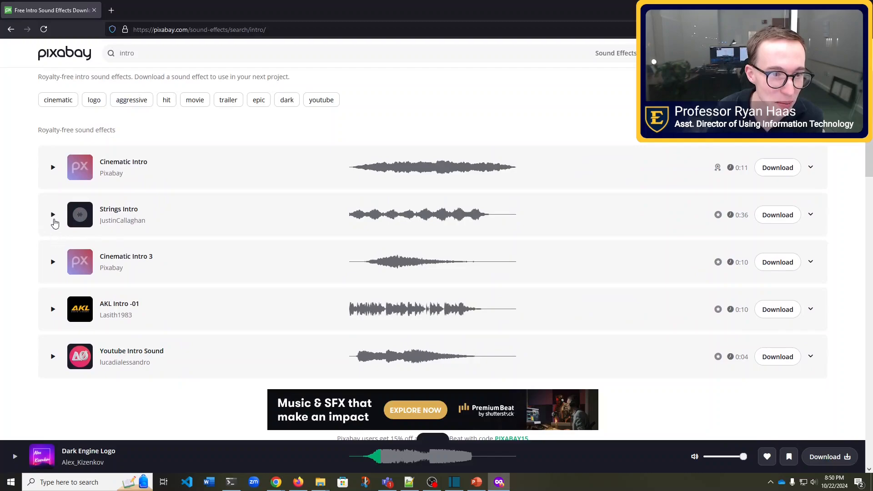
left_click(51, 217)
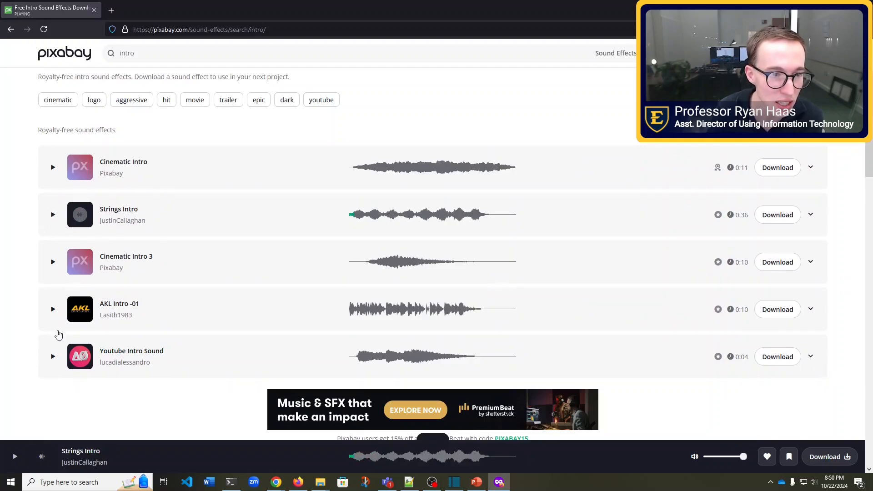
left_click(53, 309)
left_click(51, 310)
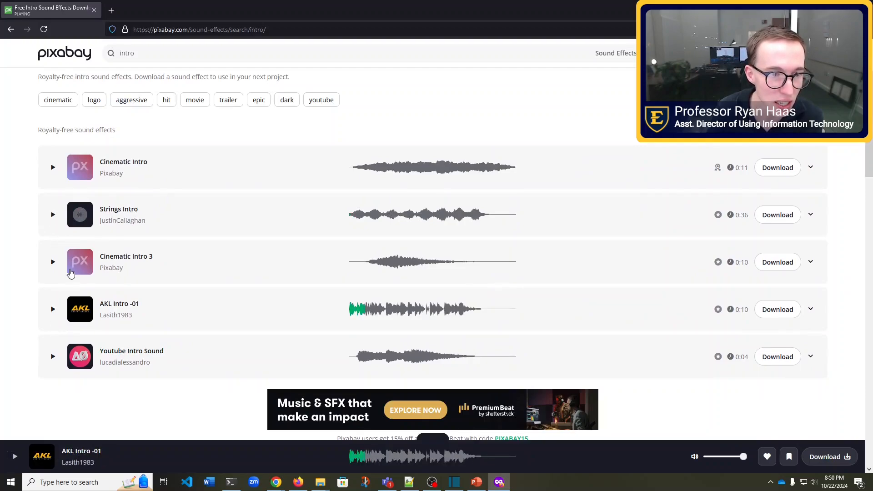
Preview Aggressive Huge Hit Logo, Intro Sound, Upbeat Pop Intro Logo 4 and Cinematic Intro 2, and go through the remaining results.
scroll(68, 273, "down", 5)
left_click(53, 199)
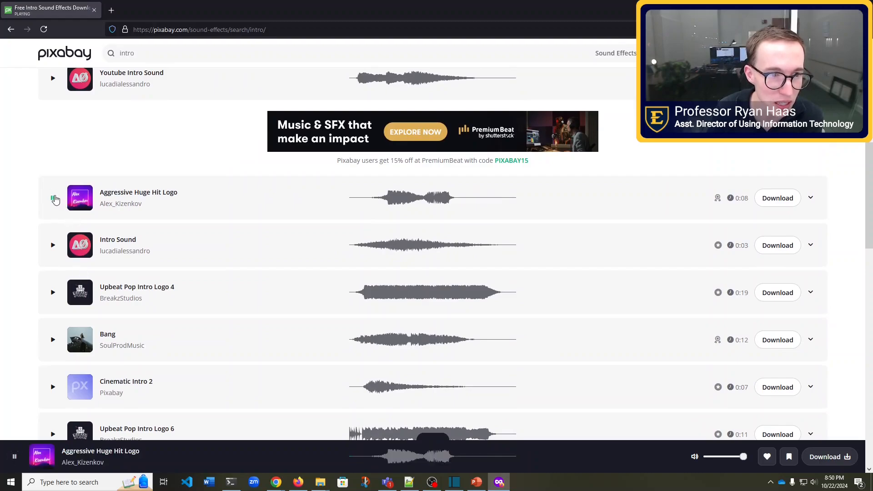
left_click(53, 246)
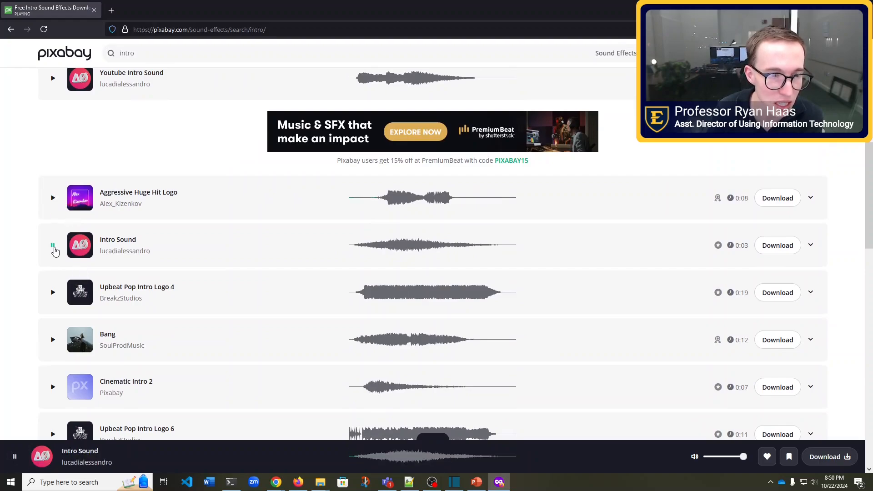
left_click(55, 299)
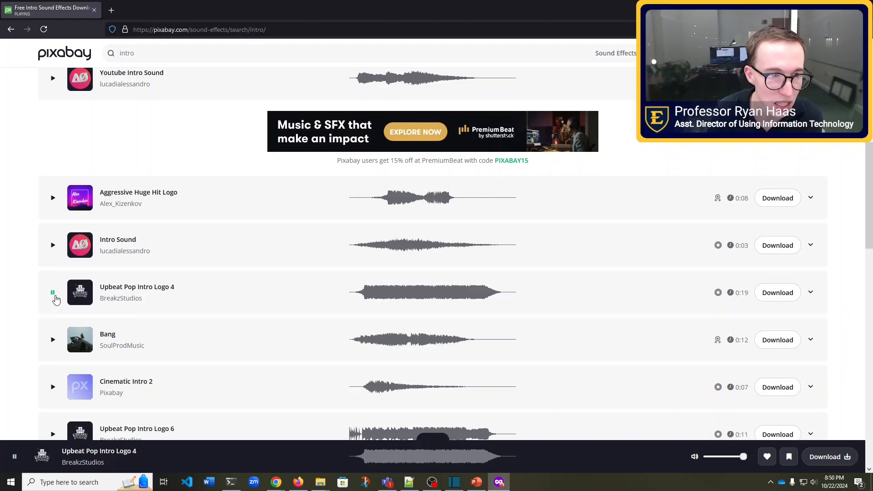
scroll(55, 298, "down", 3)
left_click(54, 249)
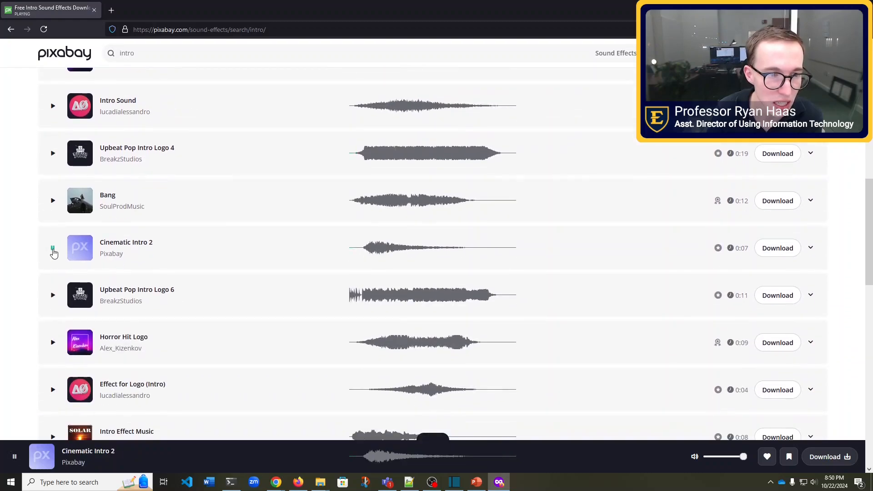
left_click(53, 250)
scroll(52, 301, "down", 9)
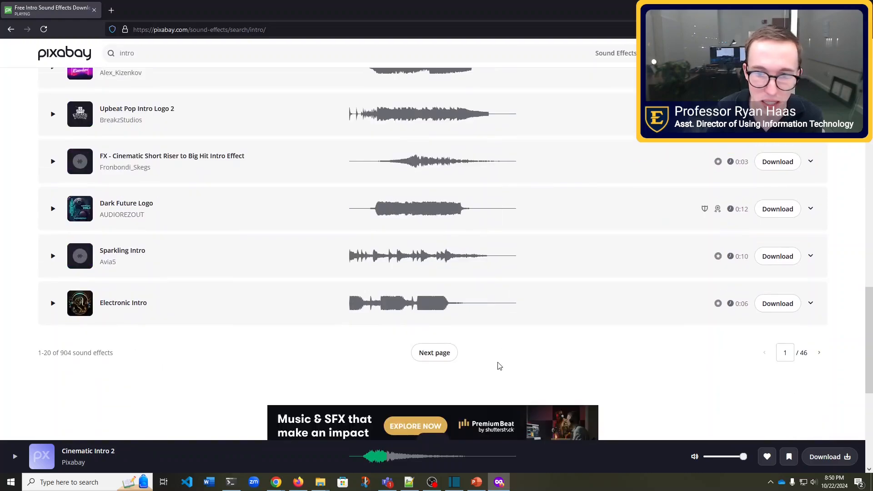
Open the second page of intro results and preview the Sweet Transition and Sci-Fi Intro Logo Reveal sound effects.
left_click(449, 355)
left_click(53, 260)
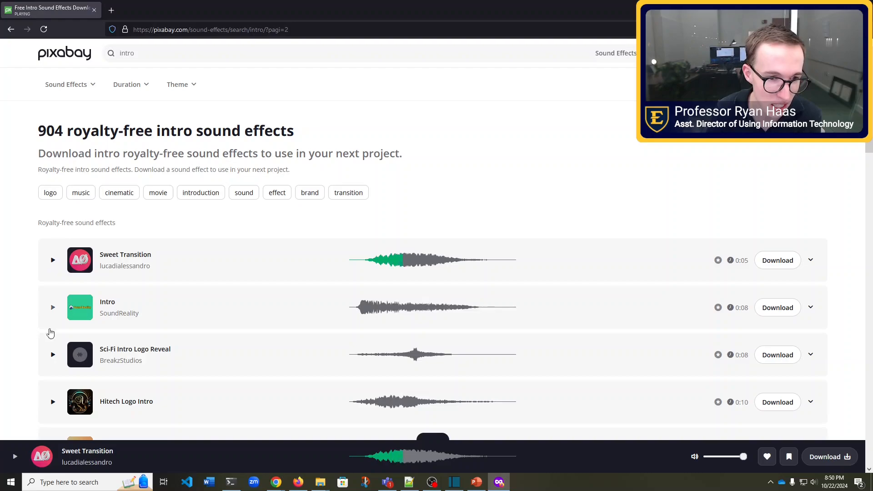
left_click(52, 355)
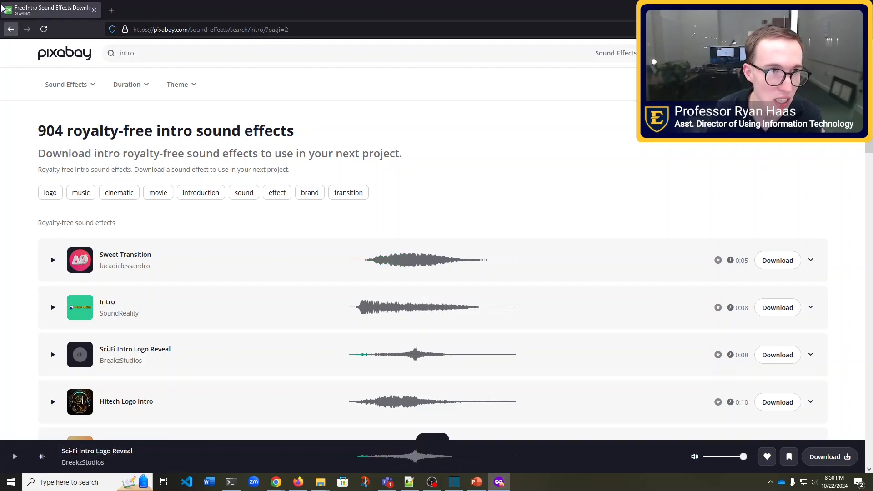
Return to the Google results, search for "logo reveal intro pixabay" and open Pixabay's royalty-free logo reveal sound effects page.
left_click(9, 30)
left_click(6, 33)
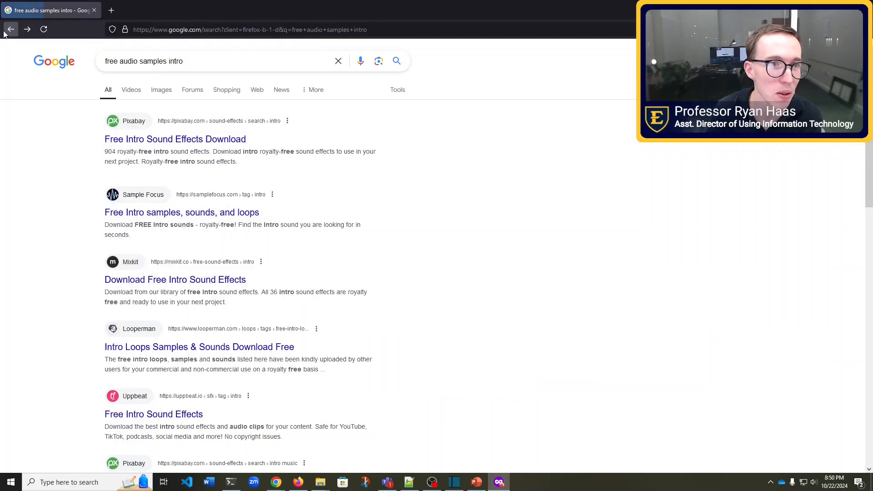
triple_click(202, 62)
type("log")
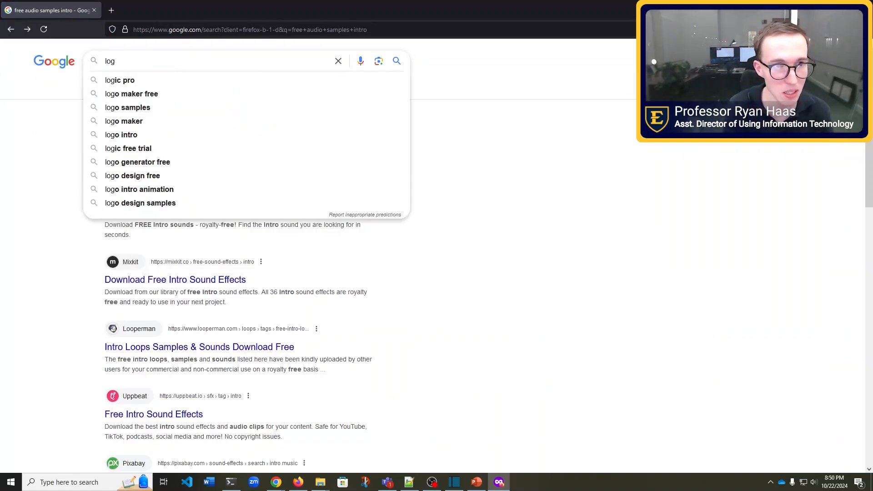
type("o reveal int")
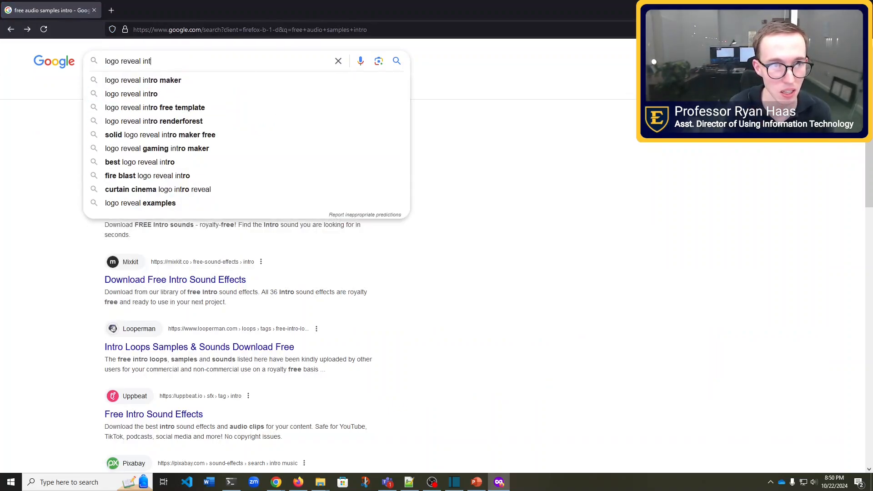
type("ro pixabay")
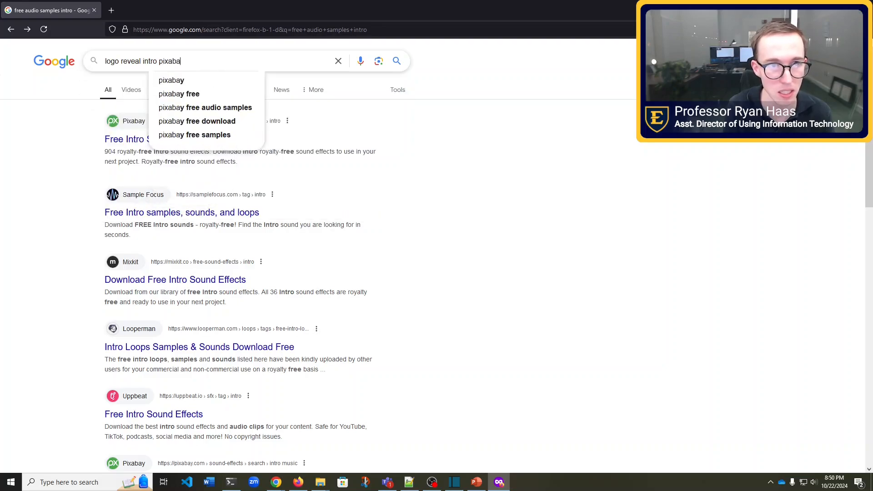
key("Return")
left_click(214, 141)
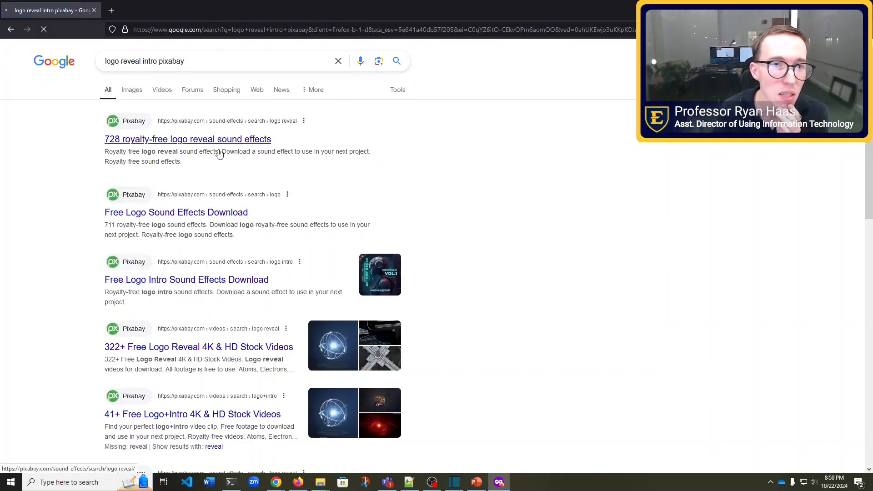
Preview the Epic Cinematic Reveal Logo and Piano Logo Reveal sound effects.
left_click(52, 262)
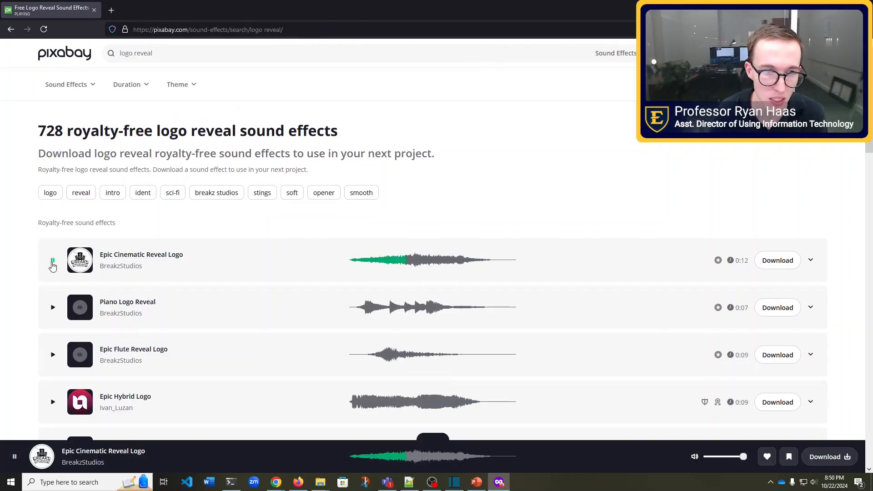
left_click(52, 263)
left_click(53, 310)
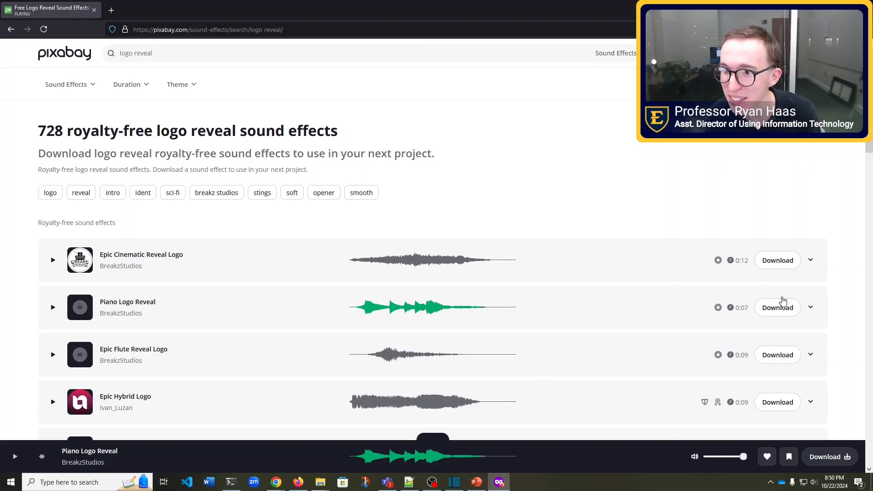
Download the Piano Logo Reveal sound effect from BreakzStudios.
left_click(786, 321)
left_click(784, 314)
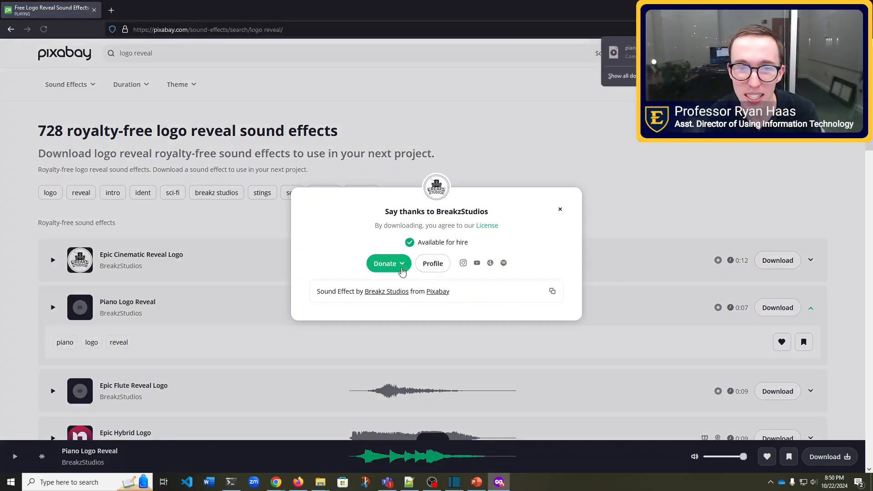
left_click(789, 52)
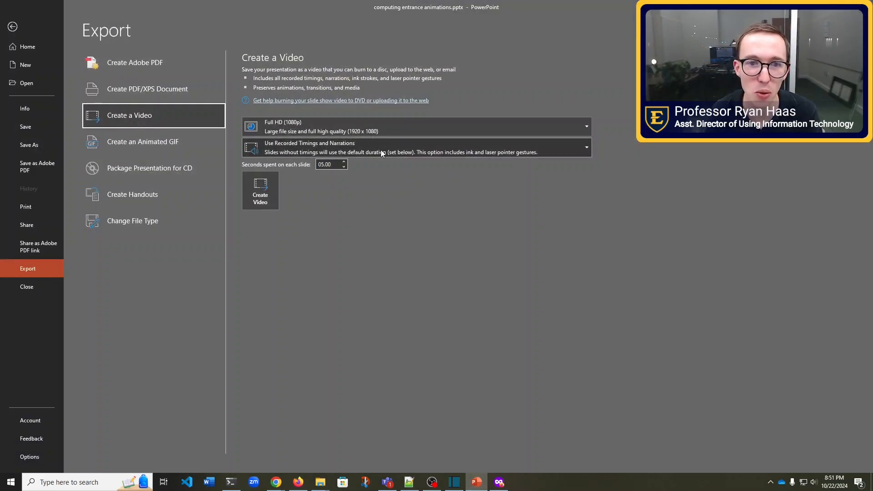
Return to the PowerPoint slide and insert piano-logo-reveal-201060.mp3 from the Downloads folder below the ETSU Computing logo.
left_click(14, 27)
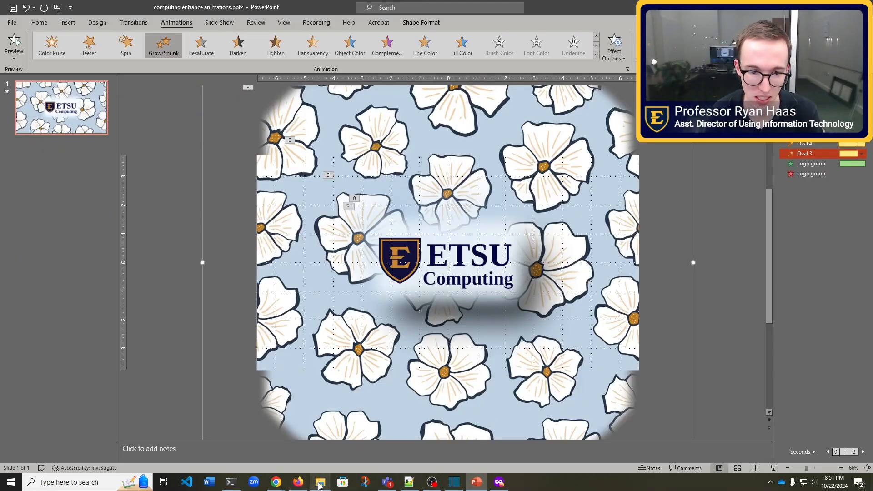
mouse_move(321, 485)
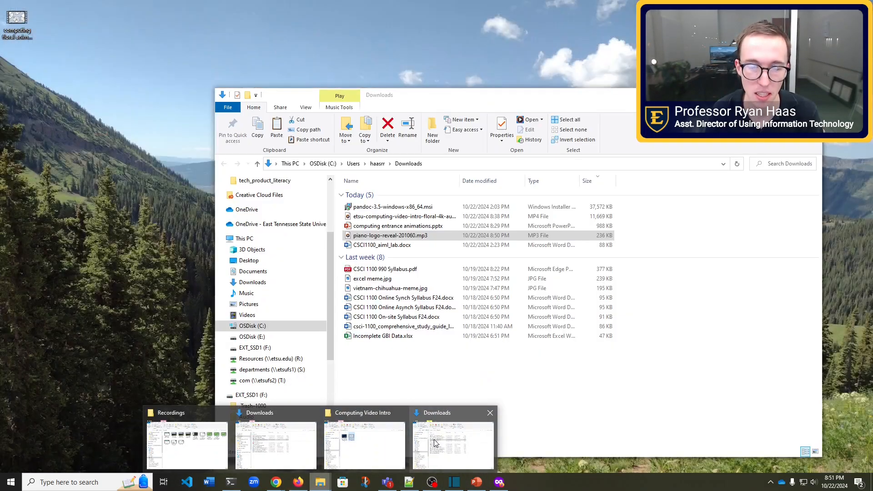
mouse_move(364, 444)
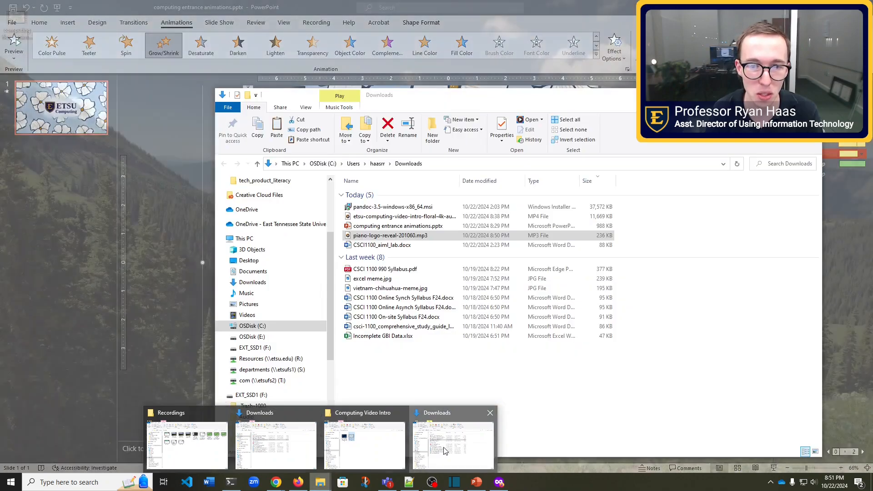
left_click(453, 443)
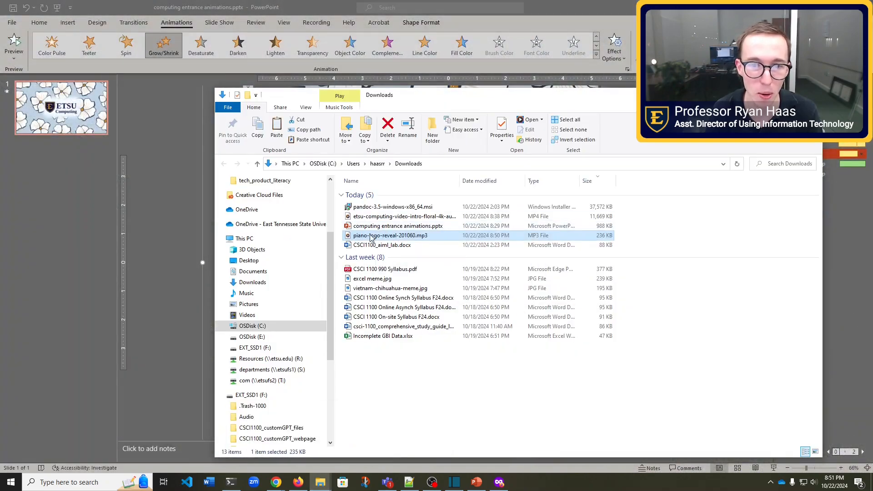
left_click_drag(371, 238, 432, 209)
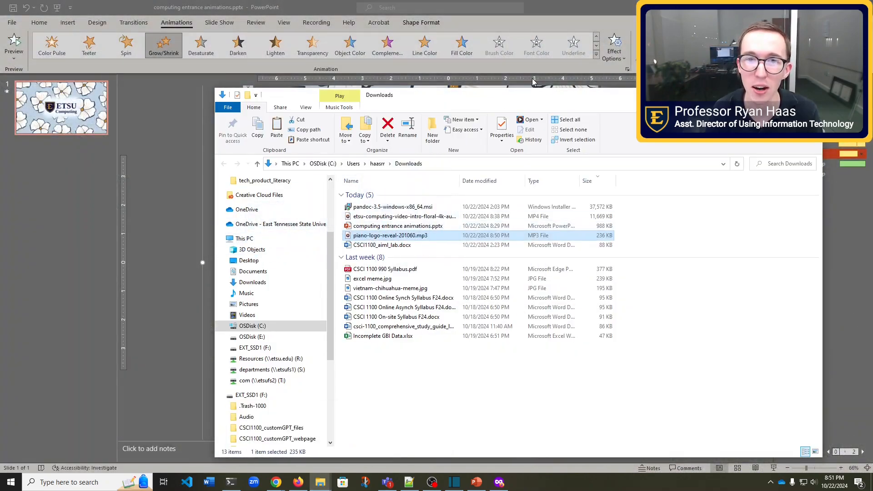
left_click_drag(496, 107, 830, 107)
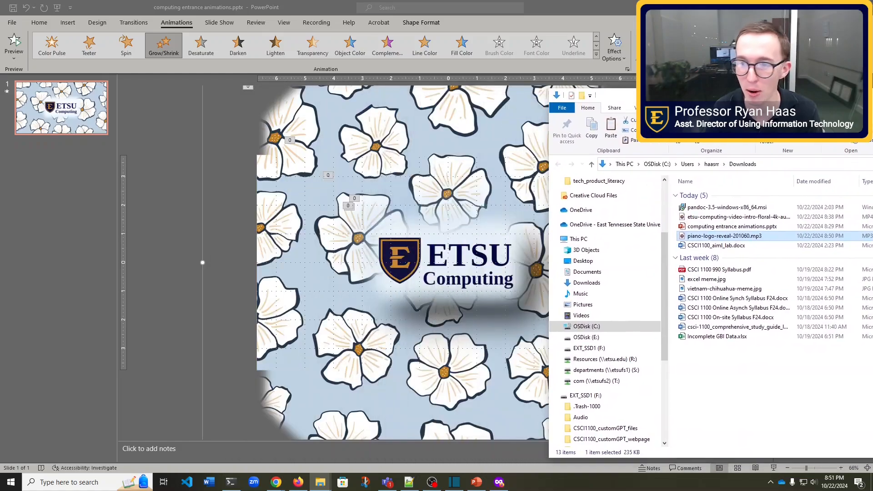
left_click_drag(698, 242, 468, 335)
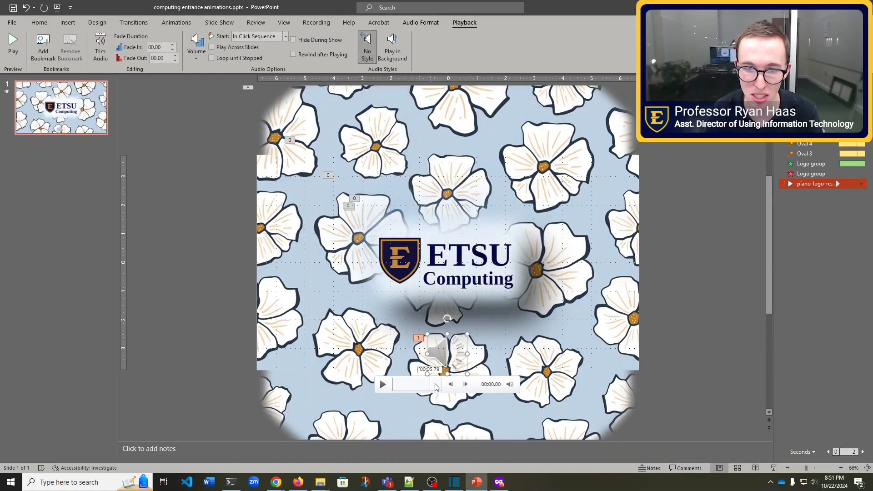
Look at a late point in the inserted audio clip's playback, and delete the audio clip from the slide.
left_click(432, 387)
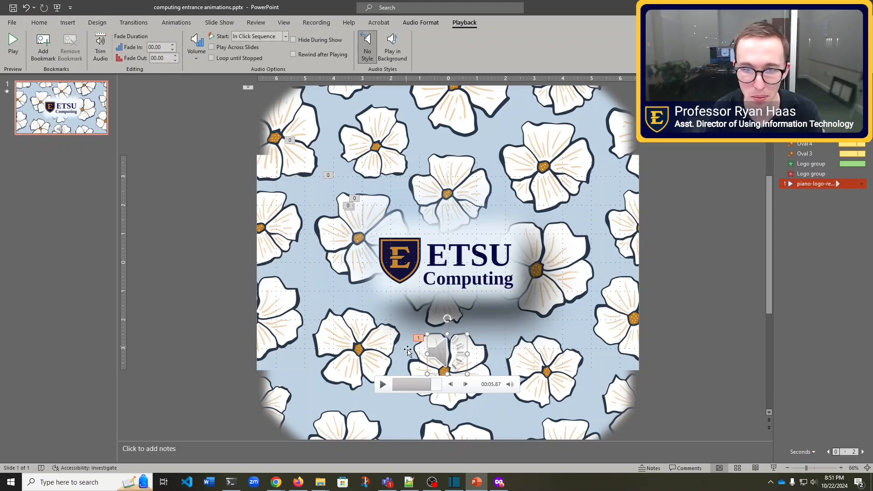
left_click(66, 112)
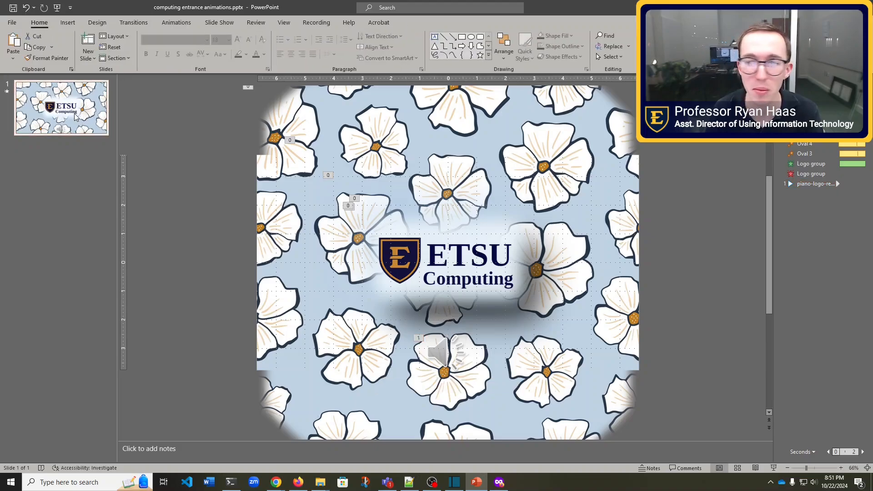
left_click(439, 352)
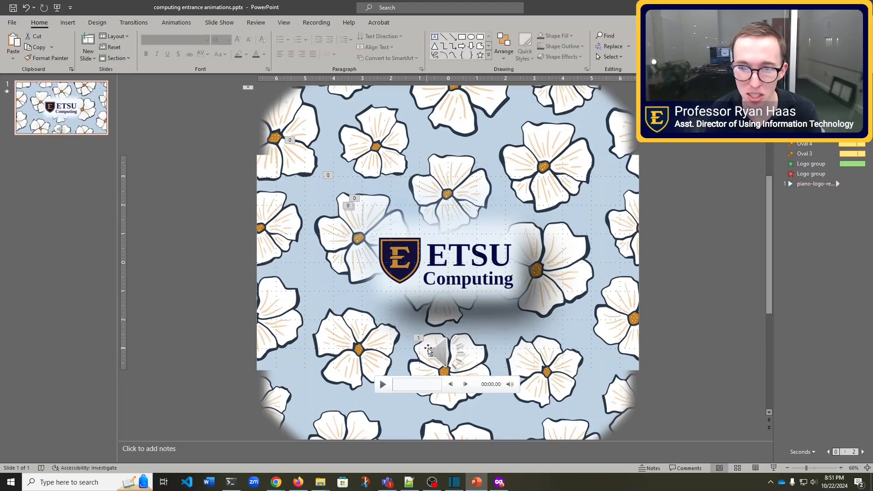
key("Delete")
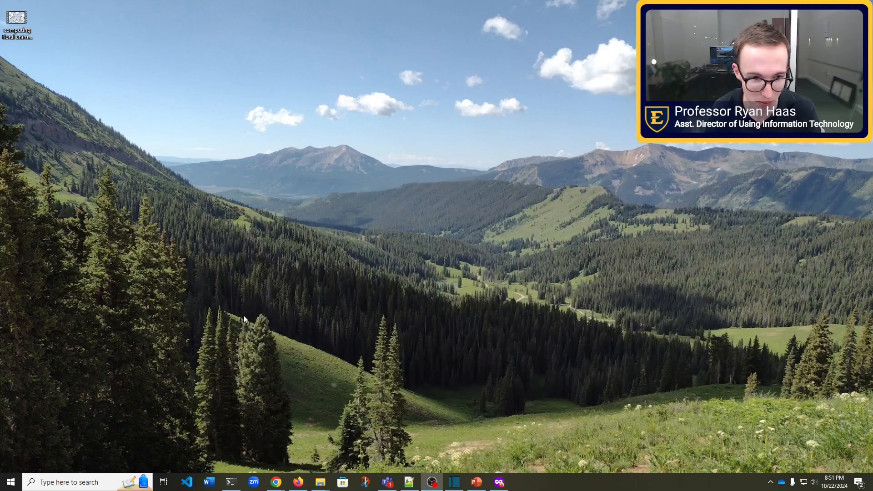
Find the Shotcut app on the computer and launch it.
left_click(75, 483)
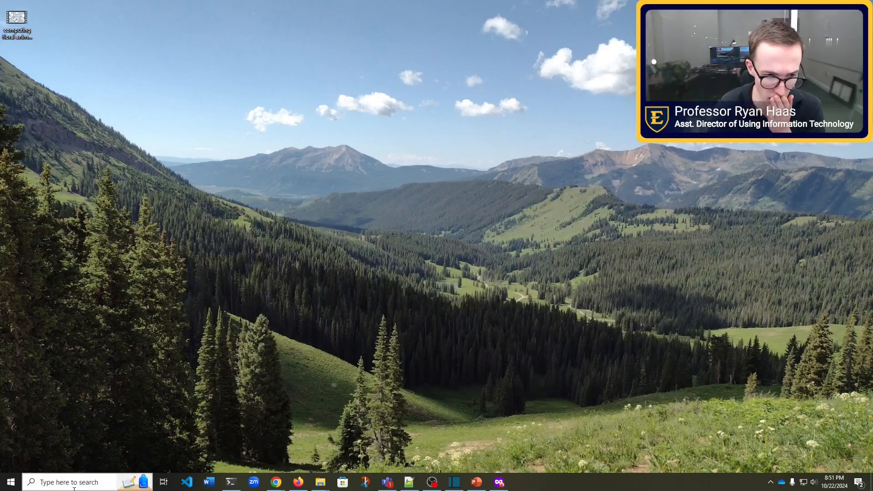
type("shot")
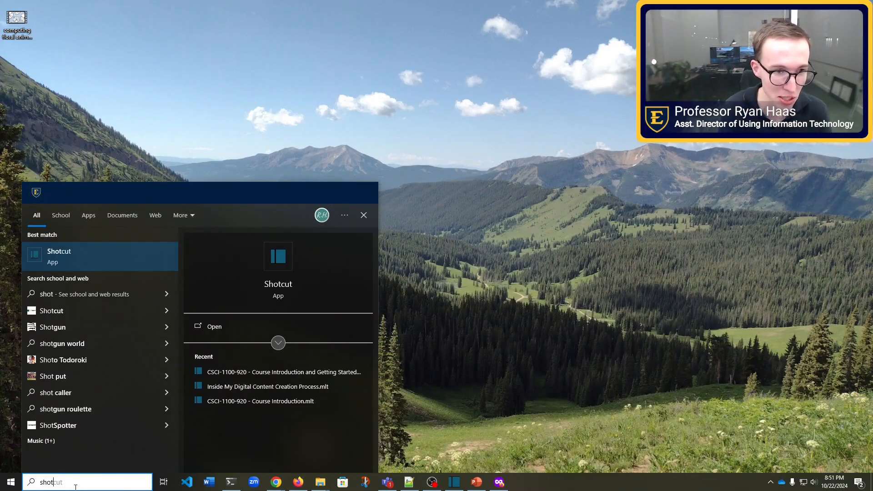
key("Return")
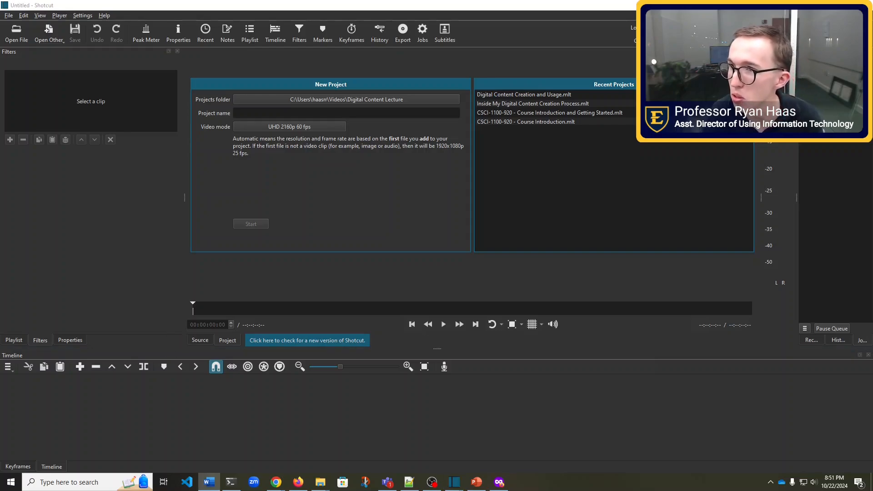
Browse for the new project's projects folder, create a folder named Powerpoint animation in Videos, and open it.
key("alt+Tab")
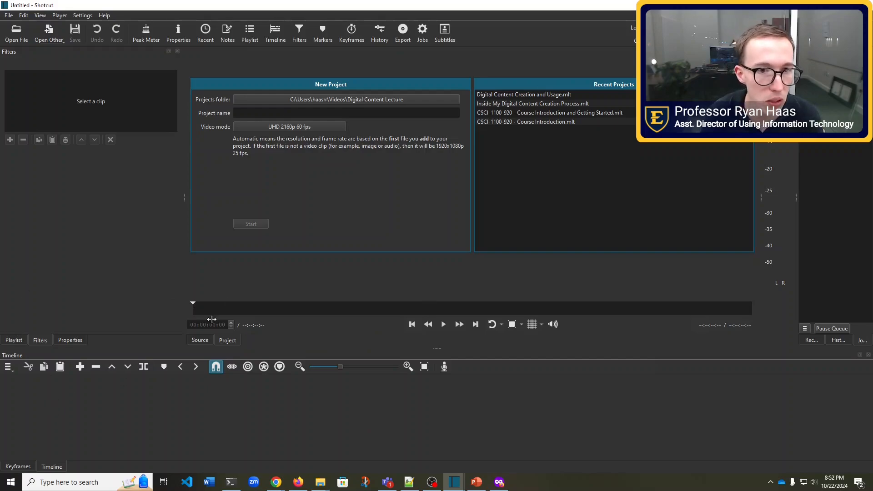
left_click(8, 16)
left_click(19, 26)
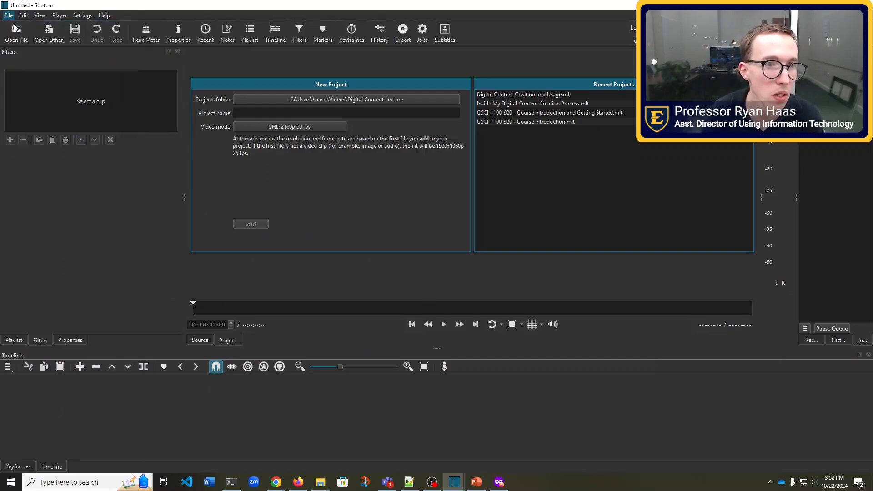
left_click(315, 99)
left_click(106, 33)
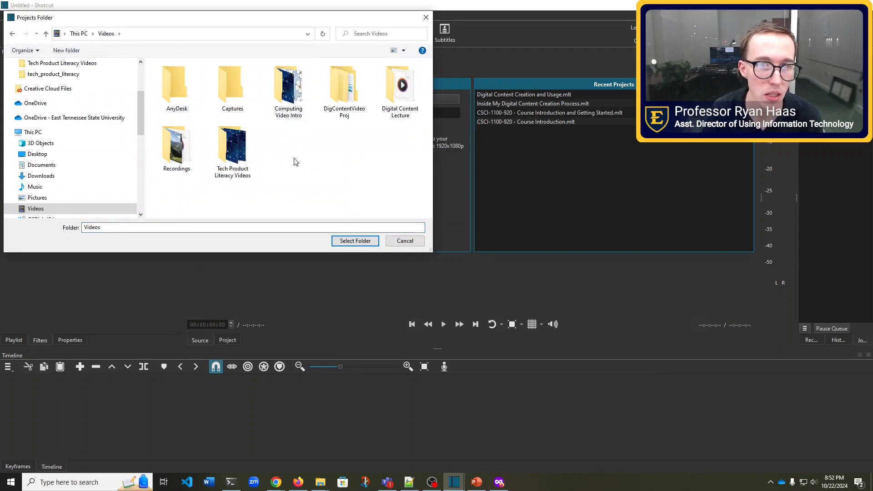
key("ctrl+shift+n")
type("Powe")
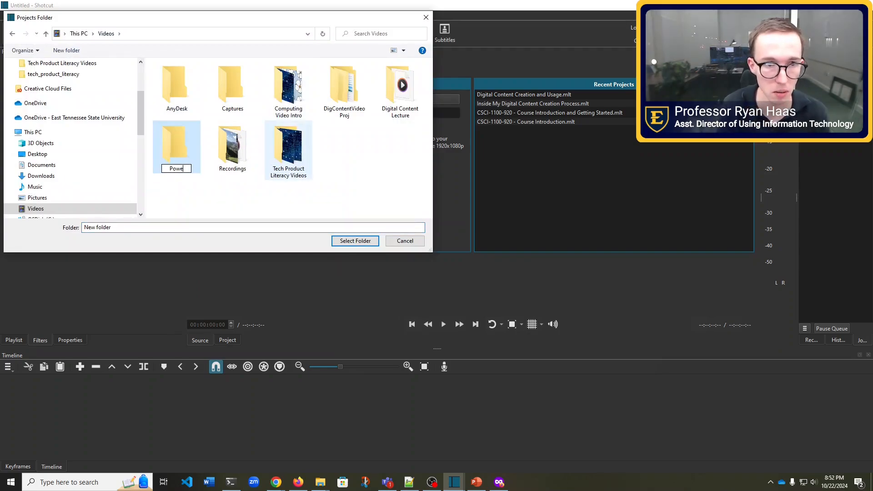
type("rpoint animi")
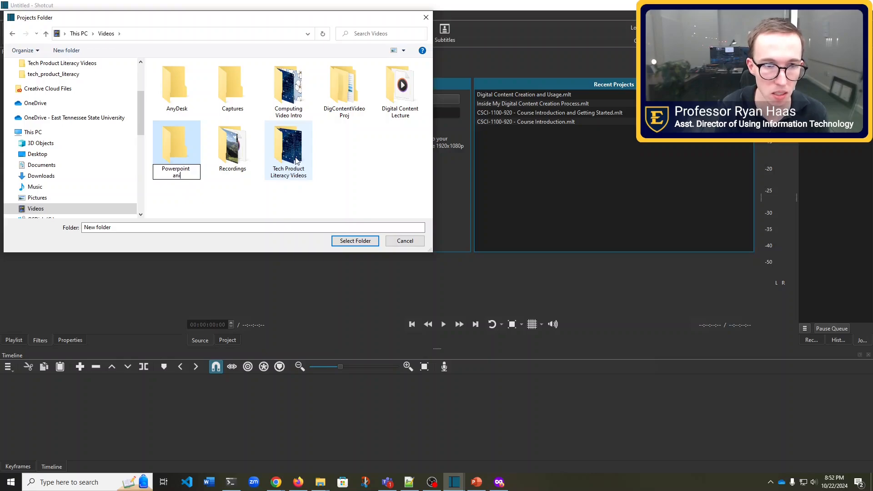
key("Return")
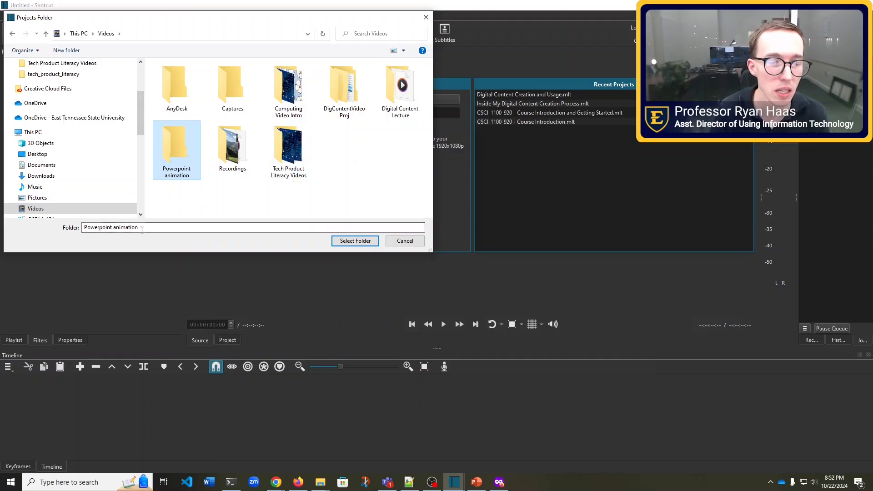
double_click(179, 156)
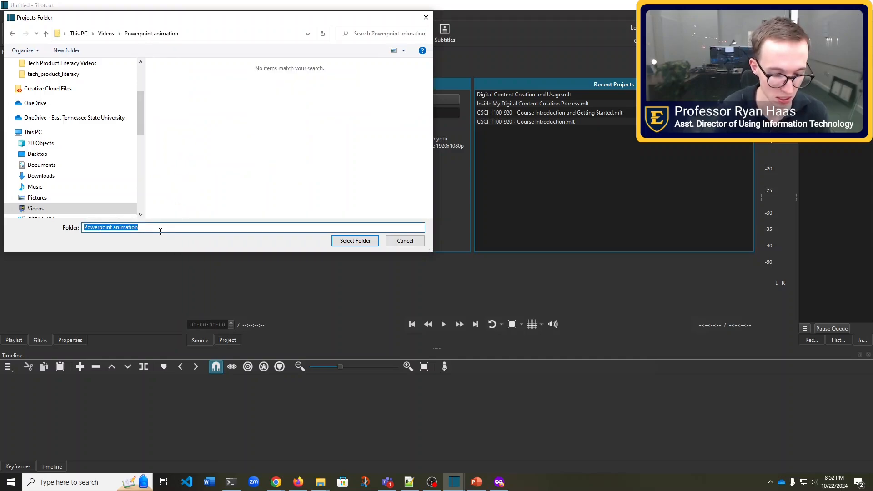
type("intro anim")
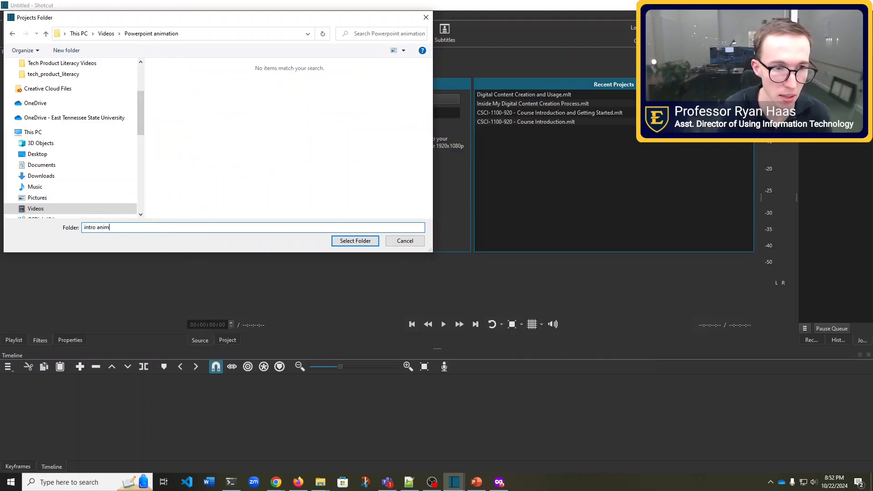
left_click(355, 242)
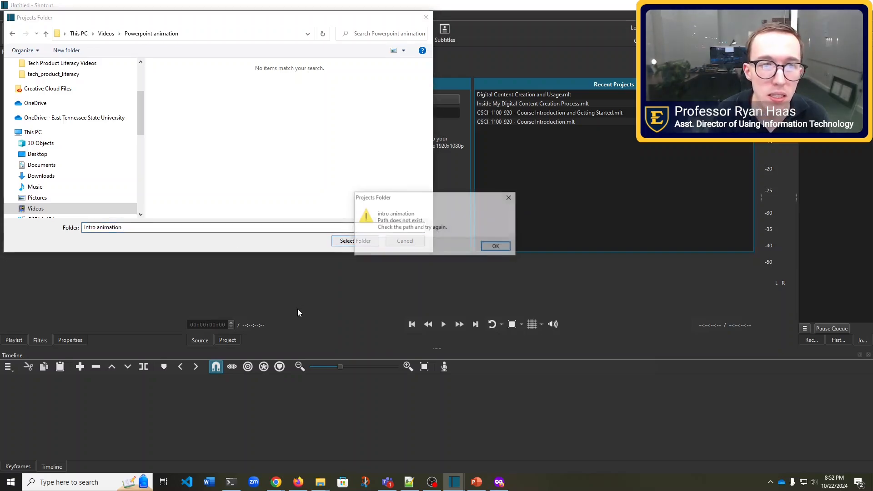
left_click(497, 247)
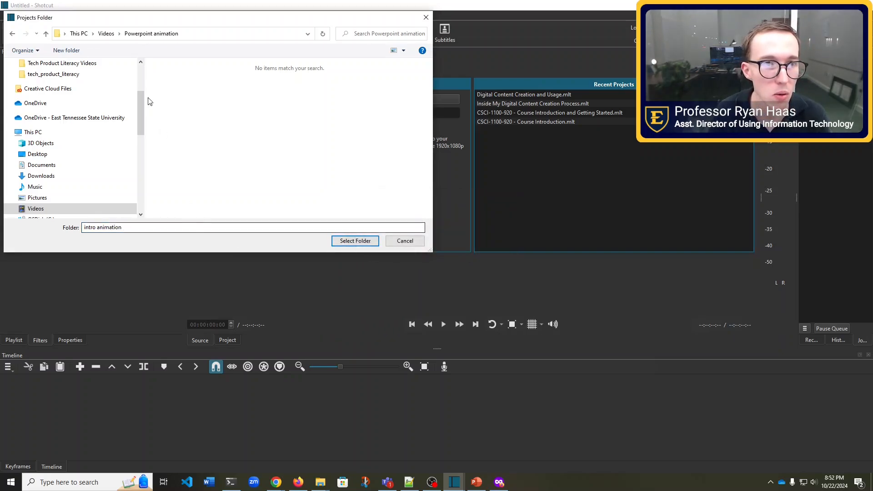
Select the Powerpoint animation folder as the projects folder and name the new project "intro animation".
left_click(152, 33)
left_click(356, 242)
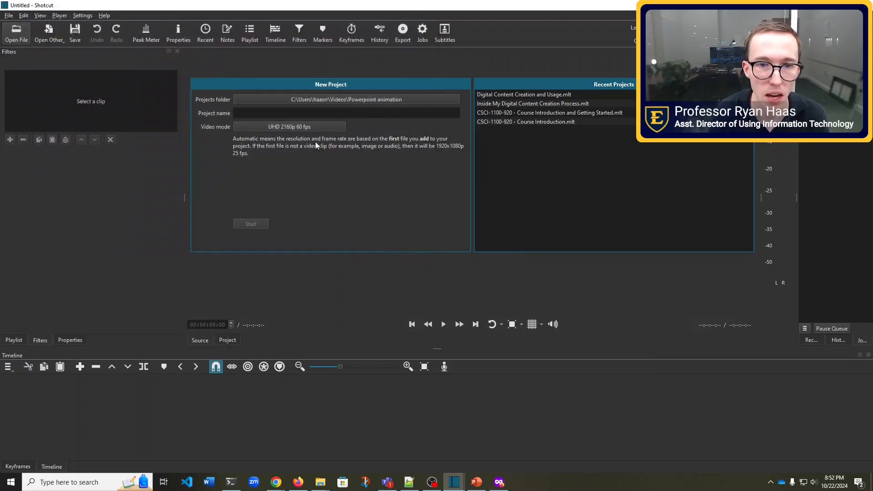
left_click(351, 112)
type("intro animation")
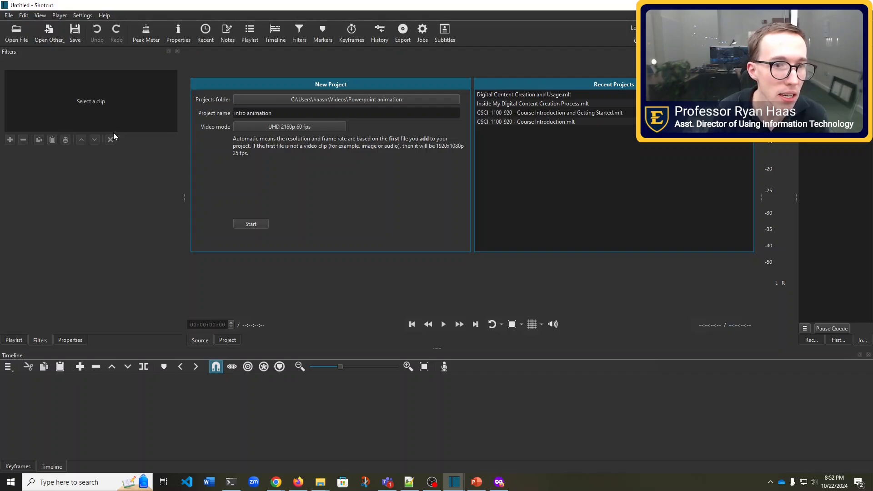
Add computing floral animation.mp4 from the Desktop to the playlist and save an edit-friendly MP4 conversion with the default name and quality.
left_click(14, 341)
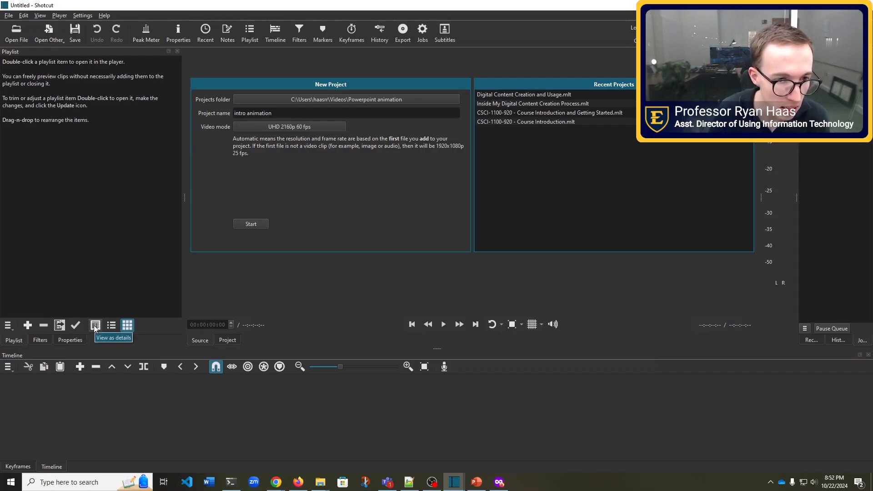
left_click(60, 326)
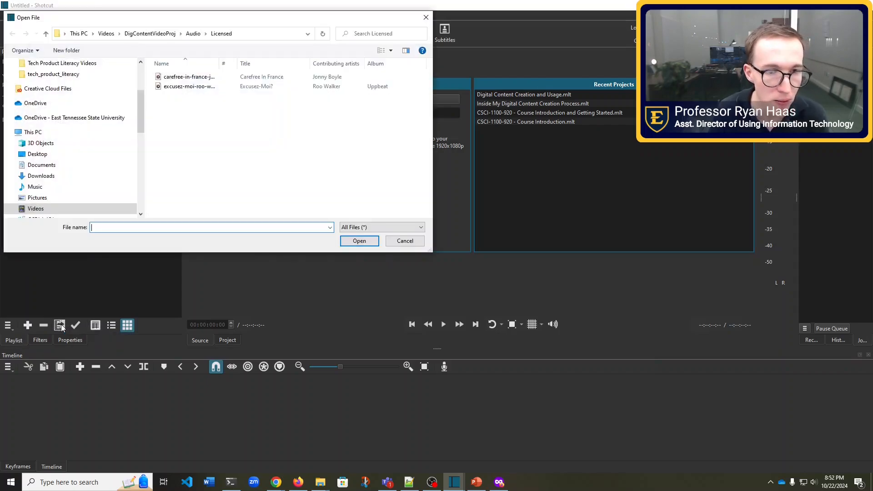
scroll(68, 117, "up", 3)
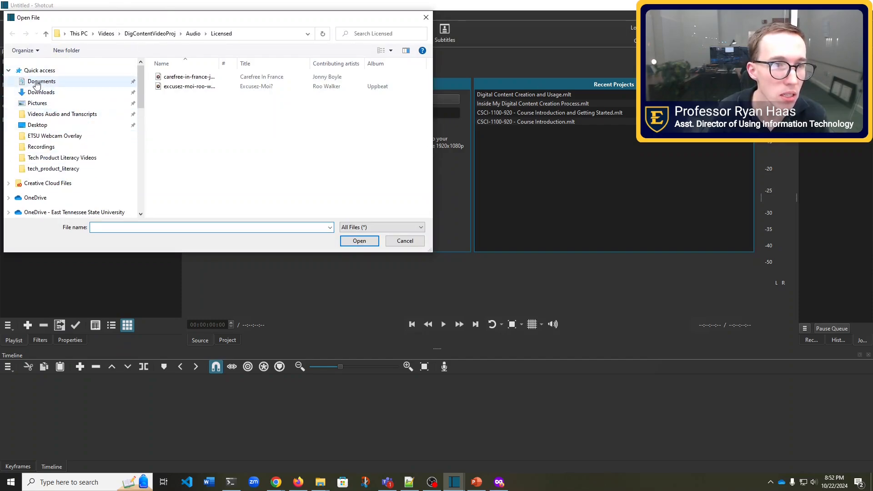
scroll(50, 169, "down", 4)
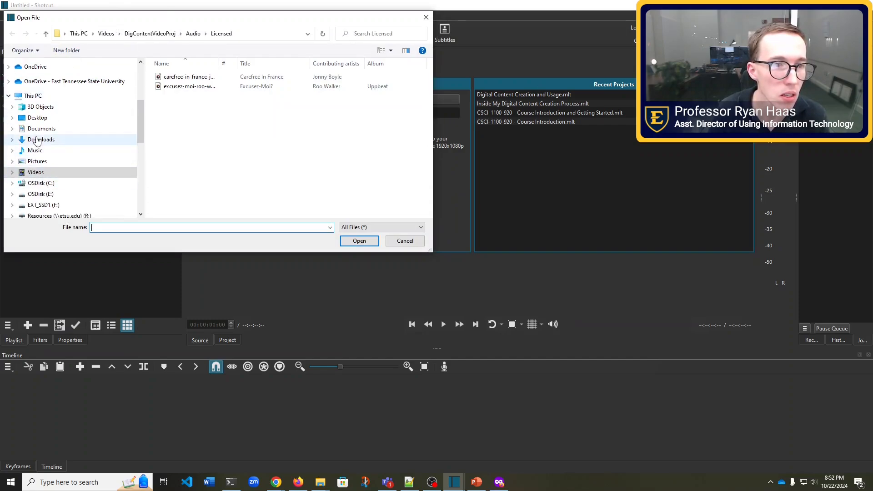
left_click(37, 118)
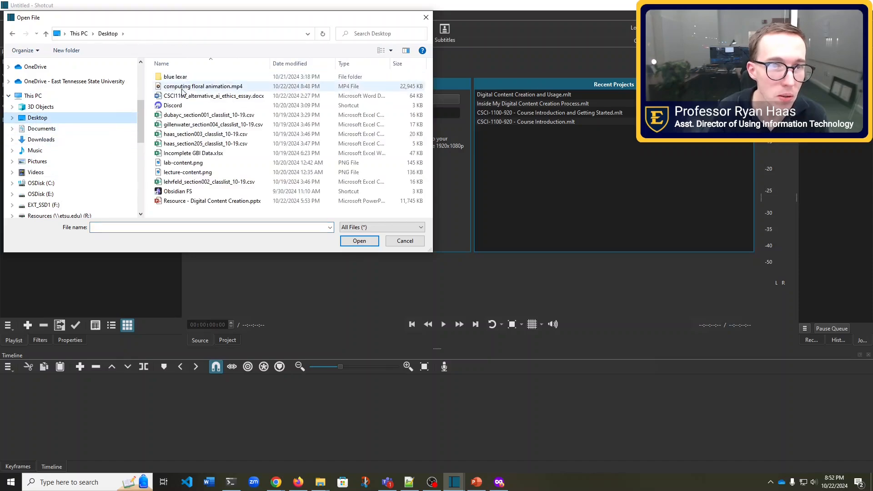
double_click(198, 86)
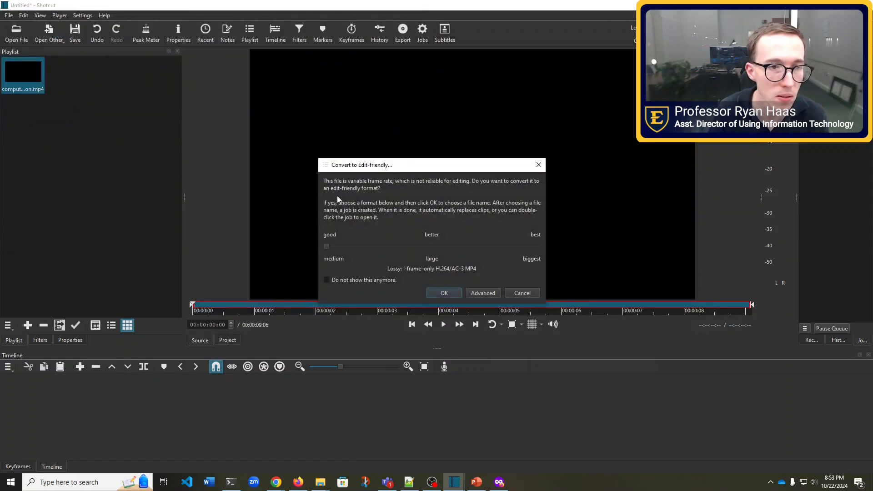
left_click(446, 293)
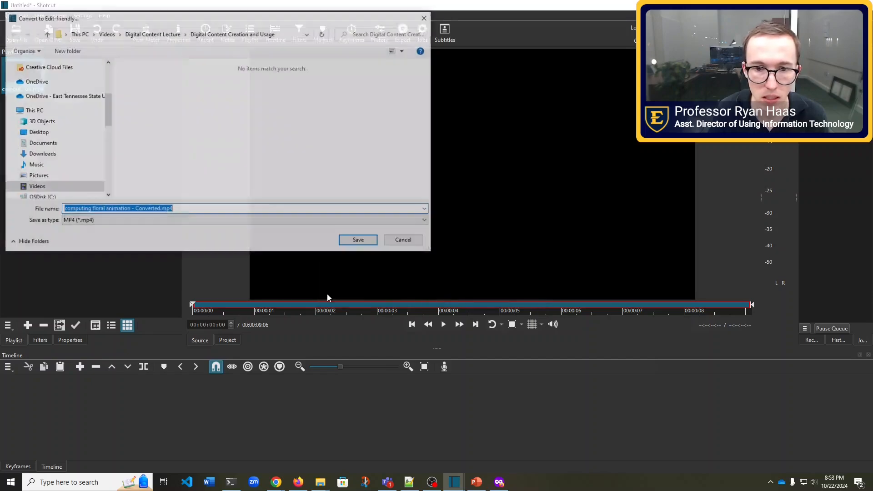
left_click(359, 241)
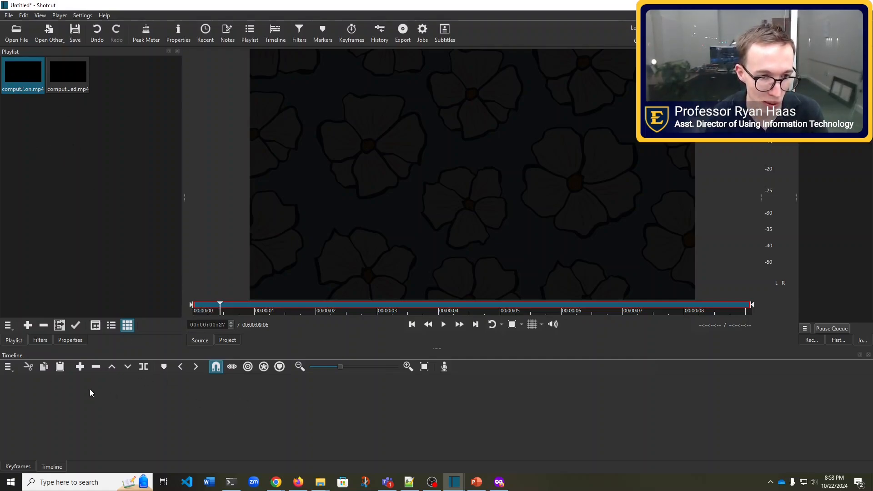
Add a video track to the empty timeline.
right_click(57, 383)
mouse_move(86, 389)
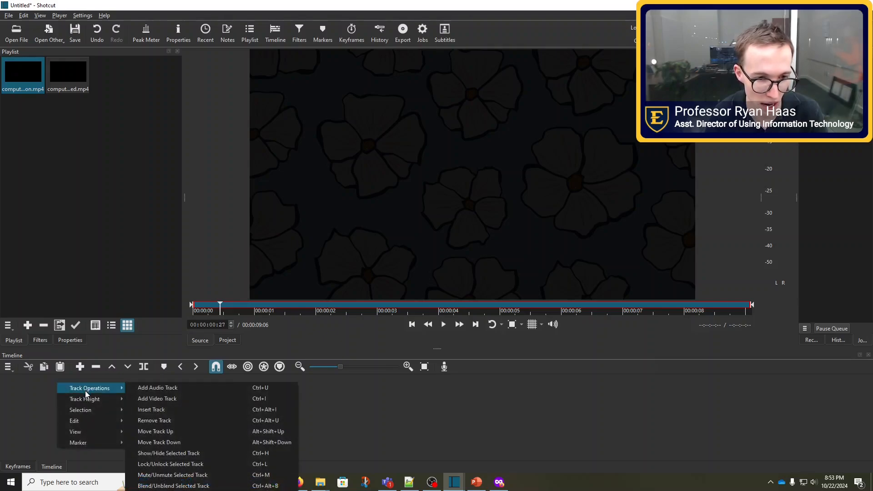
left_click(152, 399)
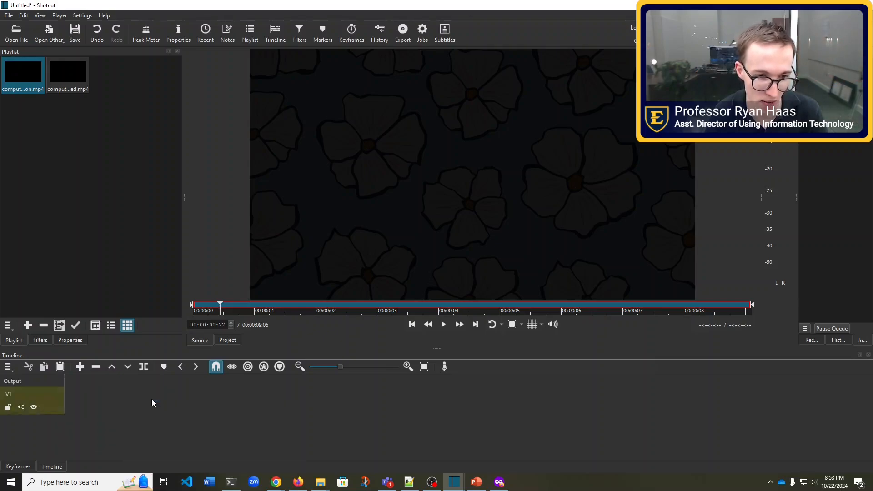
right_click(39, 383)
mouse_move(80, 388)
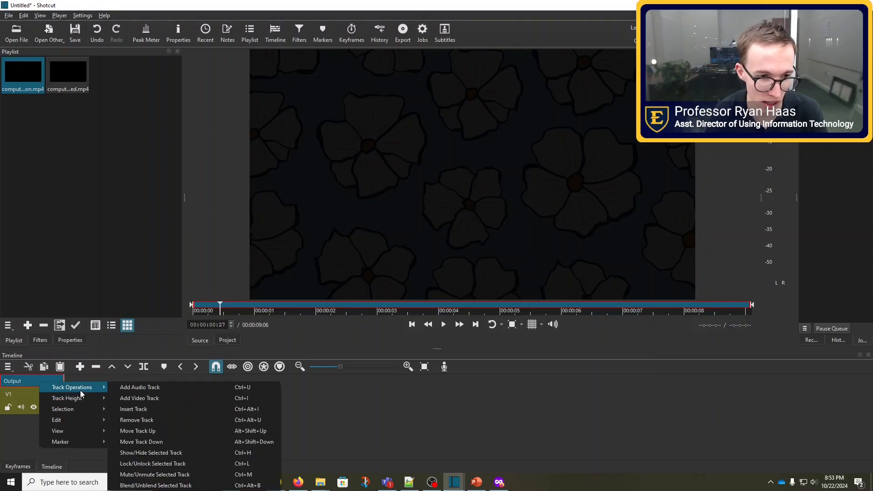
left_click(147, 399)
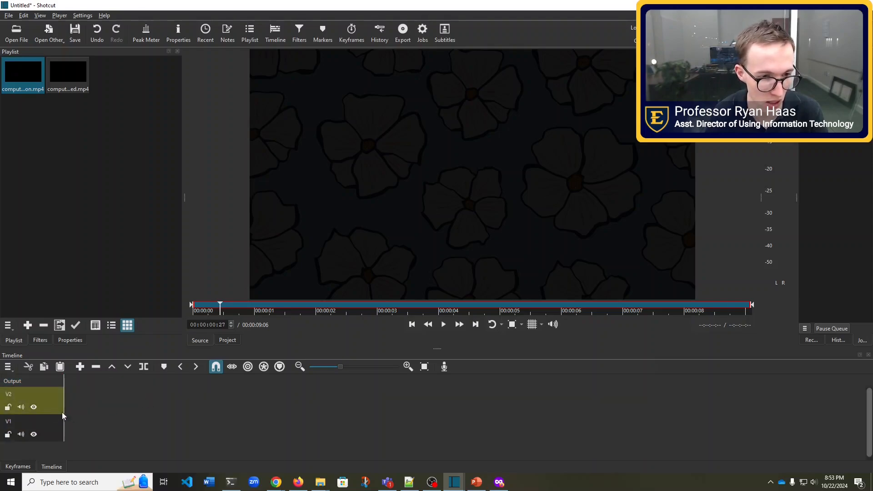
left_click(54, 437)
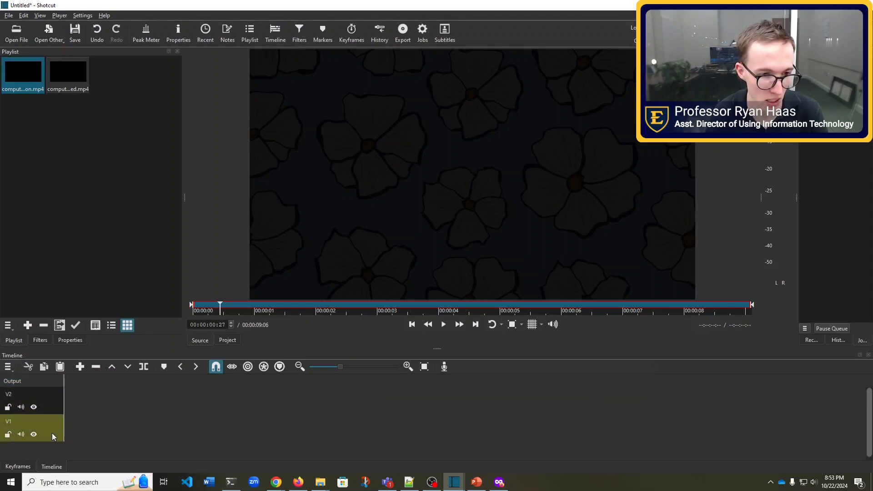
right_click(56, 400)
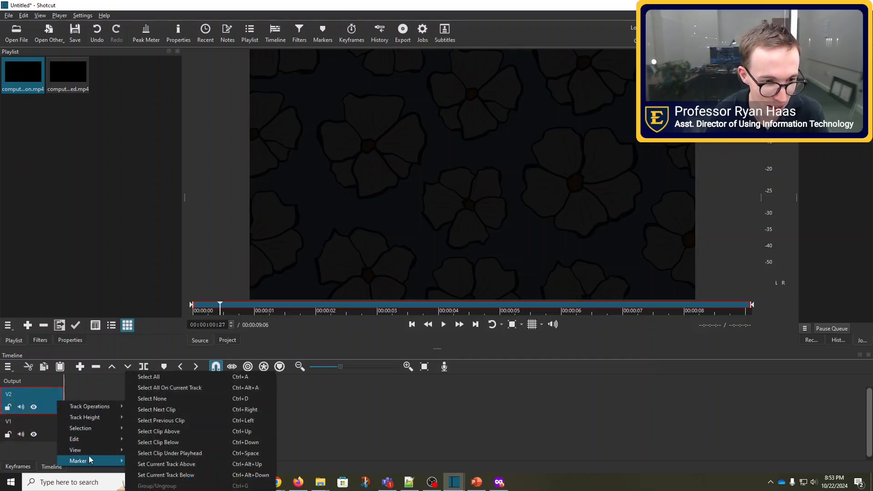
mouse_move(89, 460)
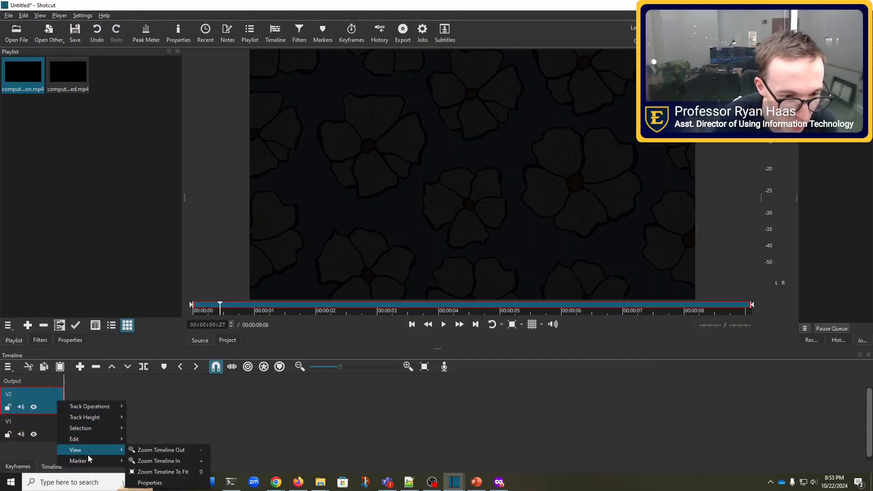
left_click(48, 395)
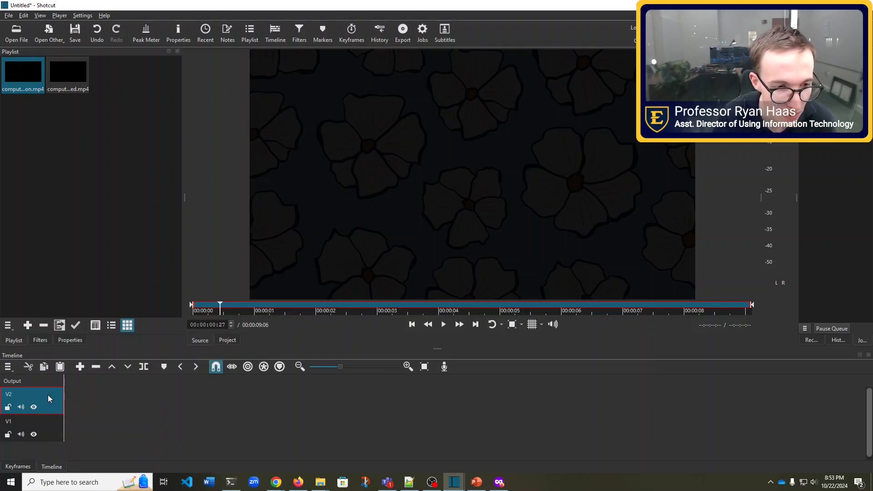
right_click(48, 395)
left_click(173, 407)
key("ctrl+z")
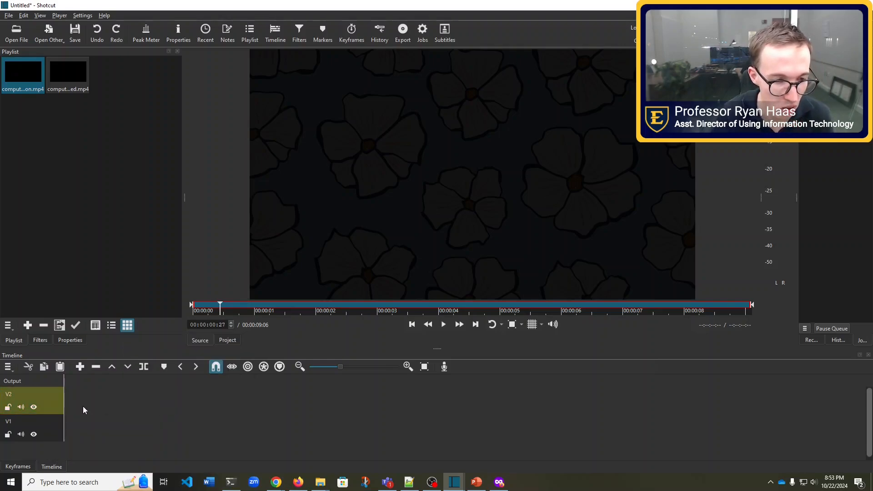
key("ctrl+z")
Add an audio track to the timeline below video track V1.
right_click(33, 429)
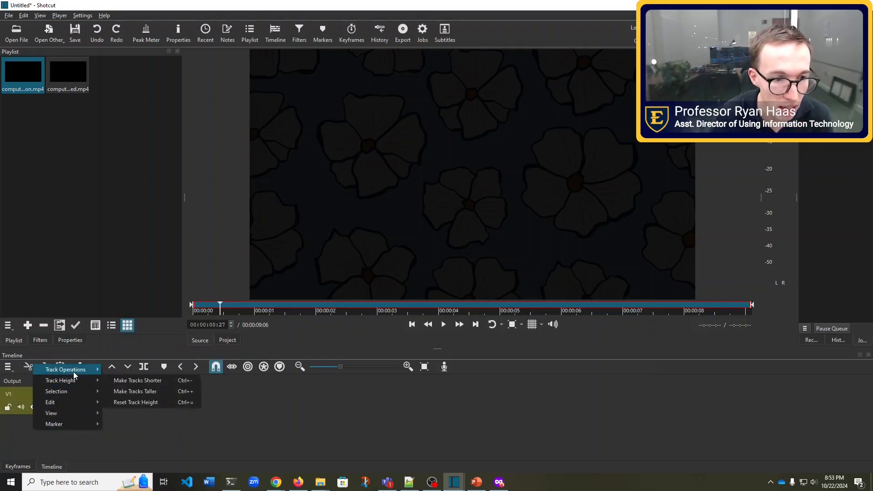
mouse_move(74, 371)
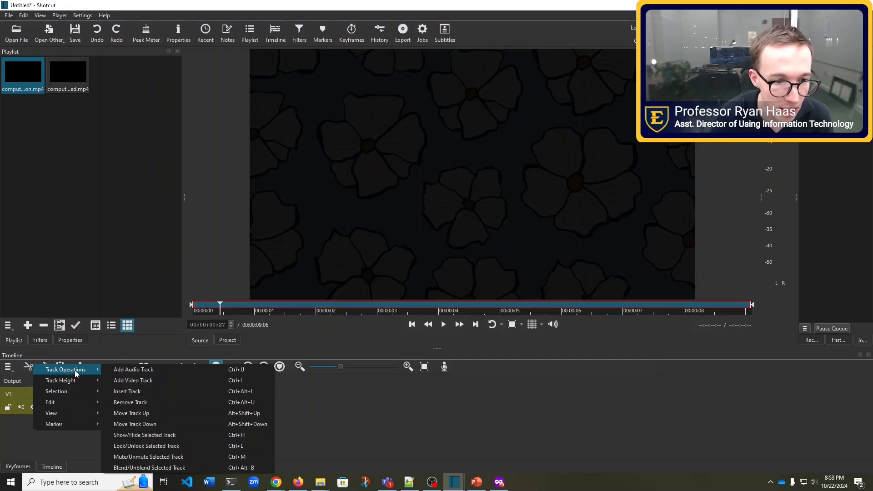
left_click(138, 373)
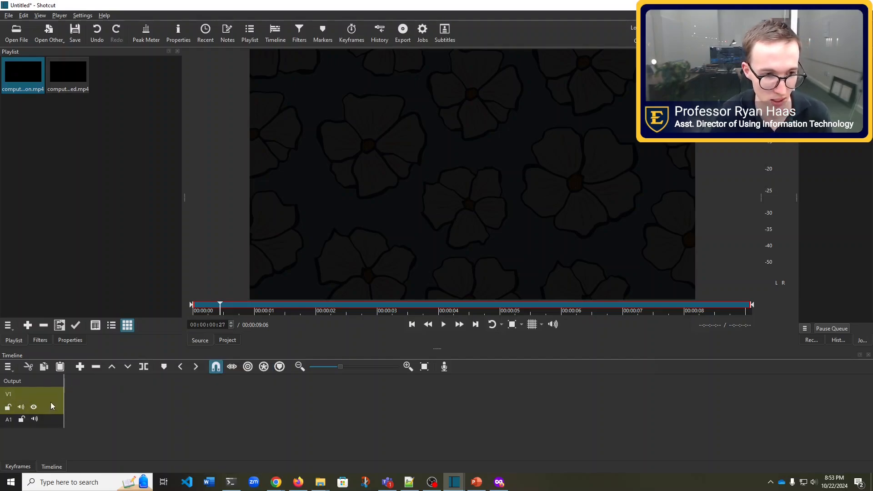
Place the computing floral animation.mp4 clip from the playlist on track V1, starting at 00:00:00.
left_click(51, 402)
left_click_drag(24, 76, 84, 402)
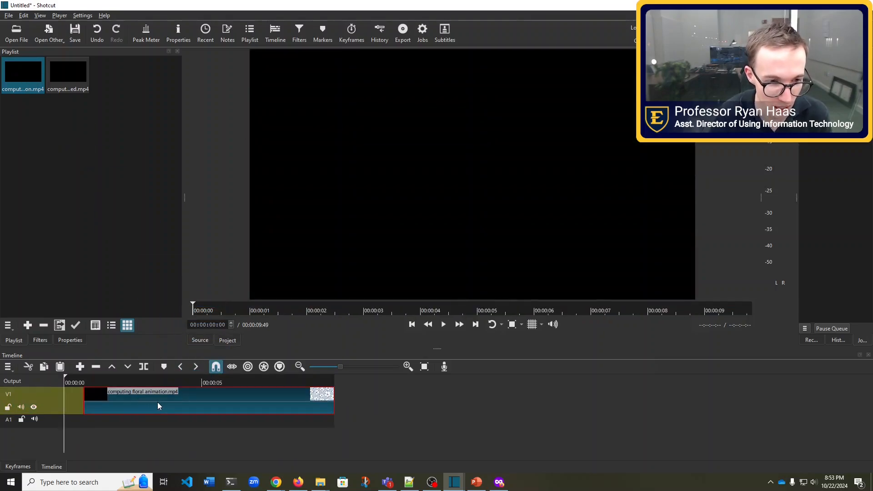
left_click_drag(158, 403, 137, 403)
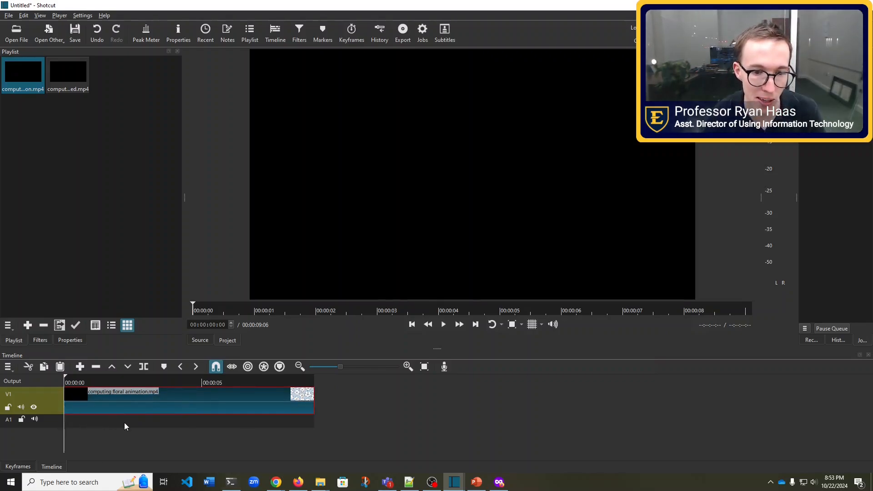
Place piano-logo-reveal-201060.mp3 from the Downloads folder on audio track A1, aligned with the start of the video clip.
mouse_move(320, 483)
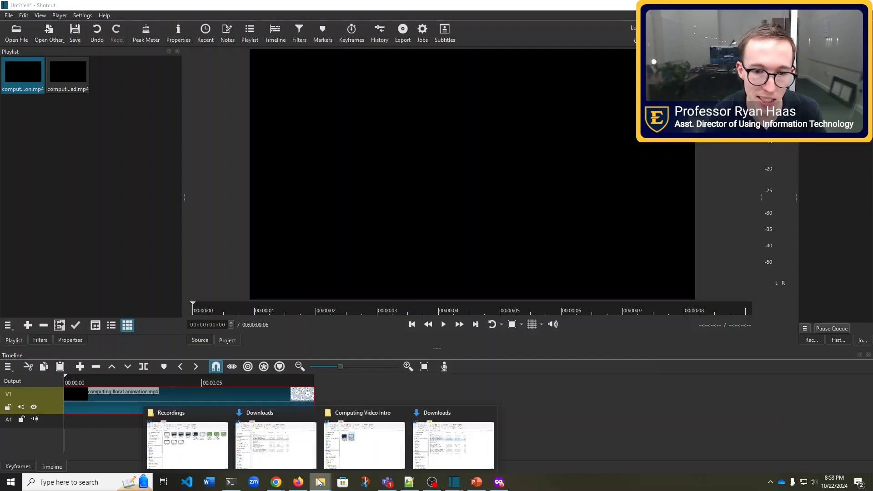
left_click(476, 437)
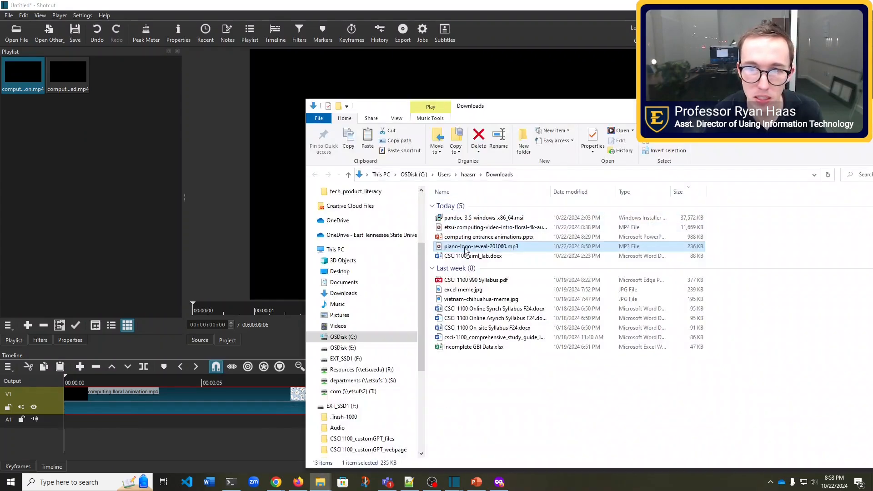
left_click_drag(465, 249, 146, 421)
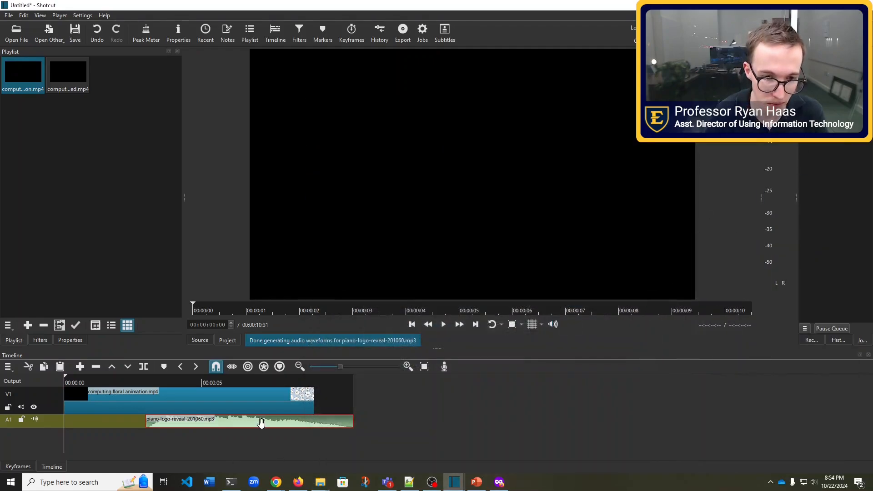
left_click_drag(258, 422, 174, 422)
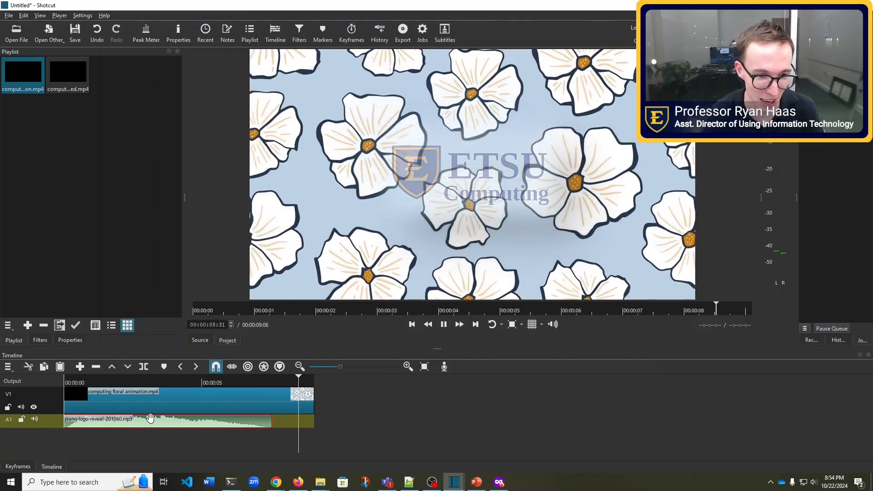
Shift the piano clip on track A1 slightly after the timeline start and play back the animation to check the timing.
left_click_drag(155, 421, 162, 419)
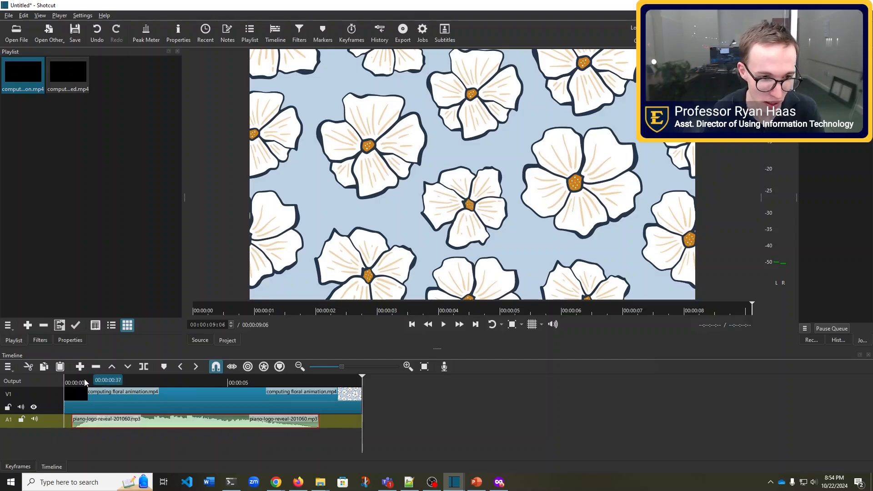
left_click(89, 378)
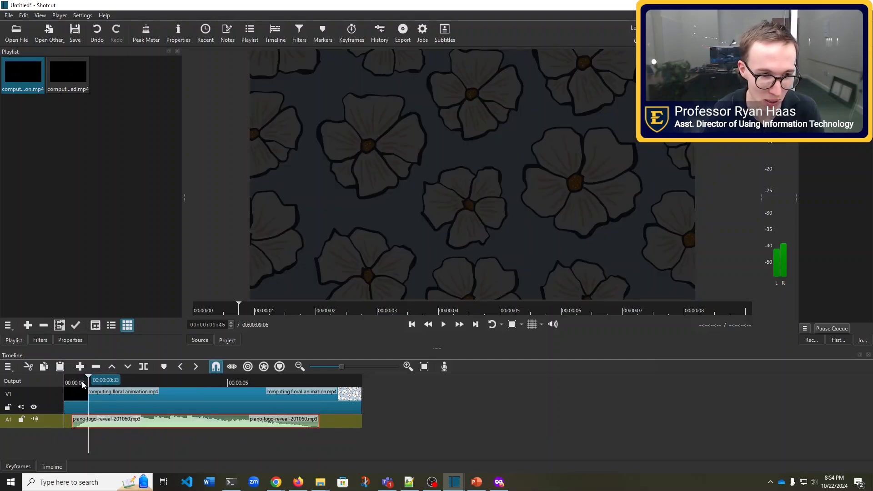
left_click_drag(87, 378, 55, 387)
left_click(443, 325)
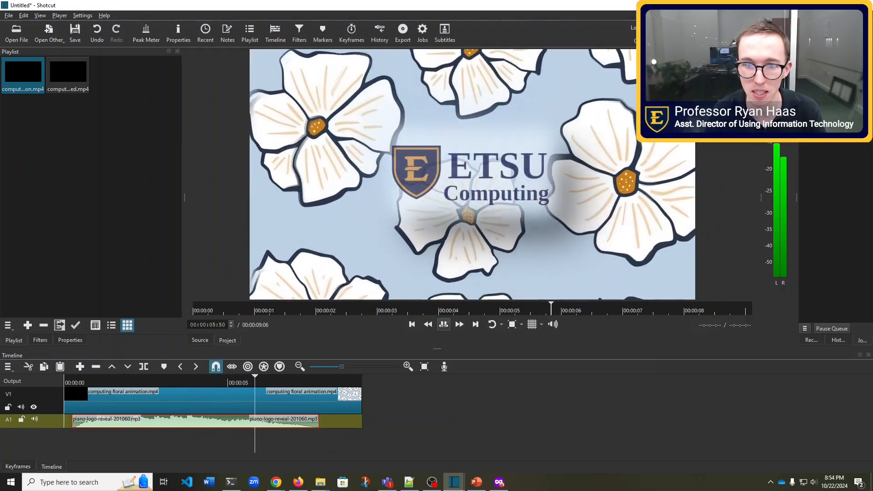
left_click(444, 324)
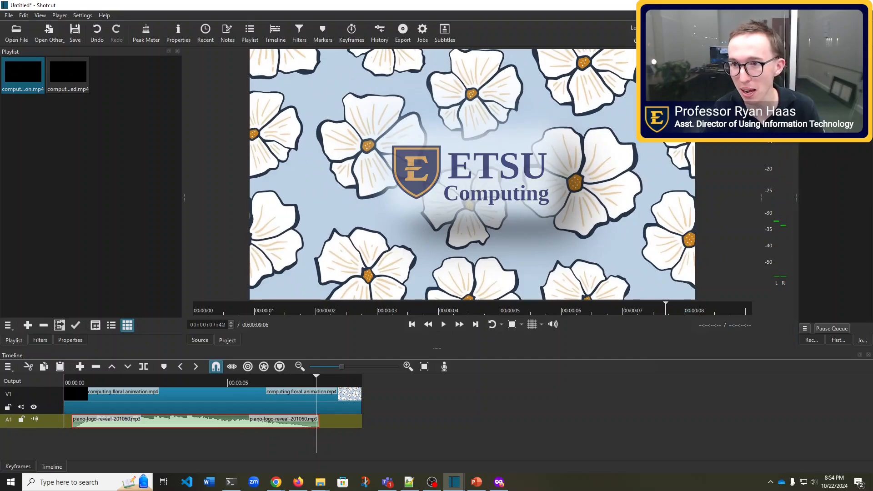
left_click(87, 380)
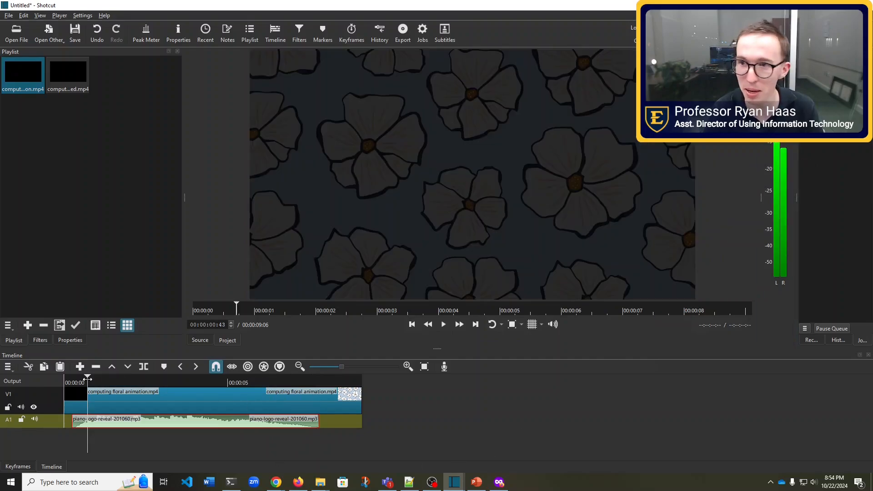
left_click(445, 328)
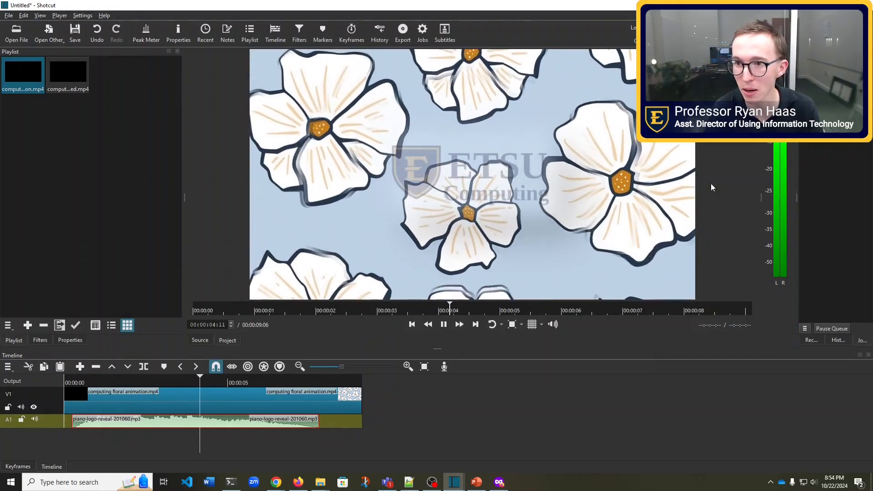
left_click(442, 326)
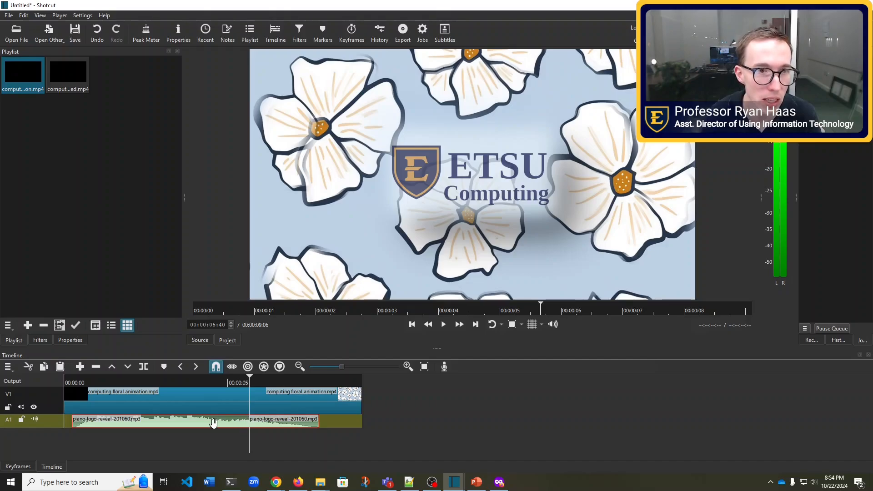
Try a Gain / Volume filter on the piano-logo-reveal clip, and remove it again.
left_click(38, 340)
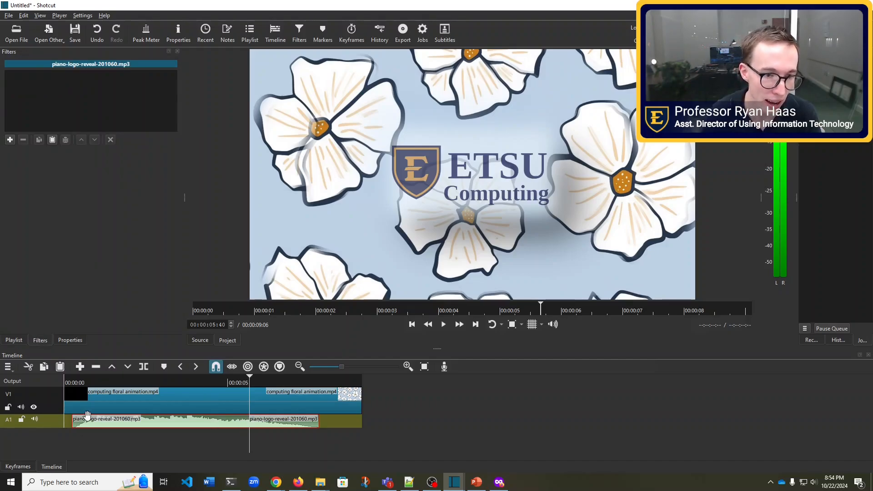
left_click(124, 405)
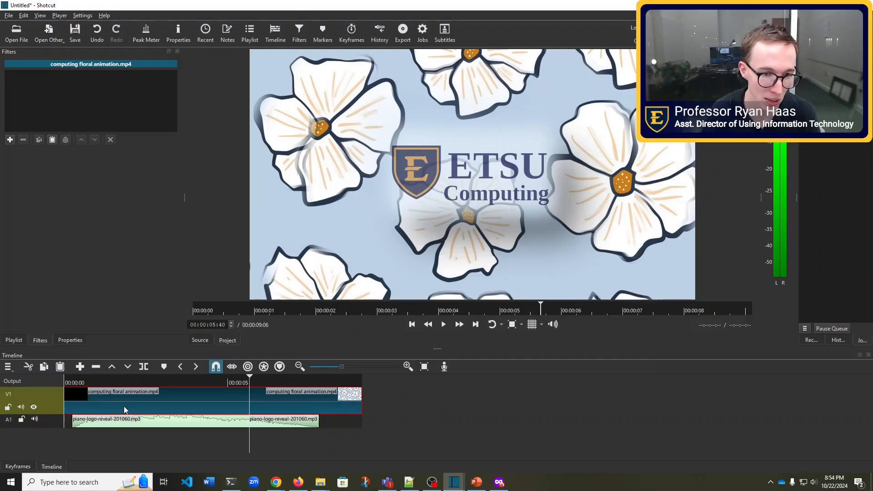
left_click(156, 425)
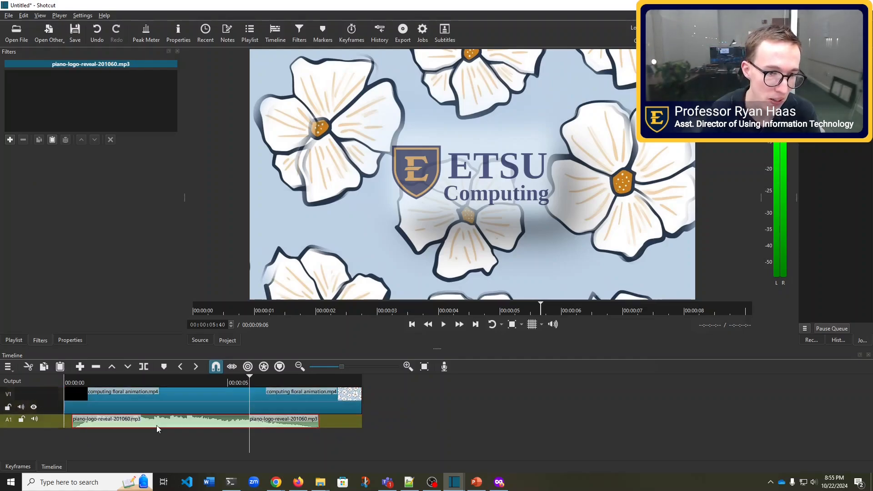
left_click(10, 140)
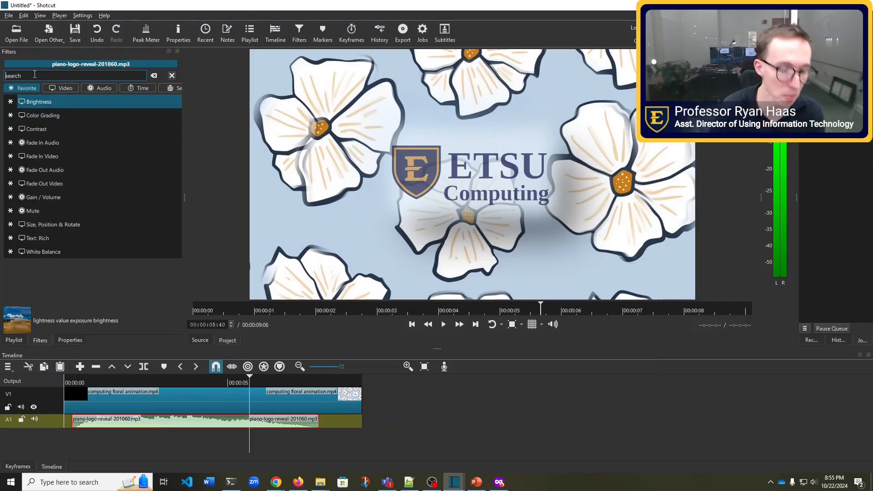
type("gain")
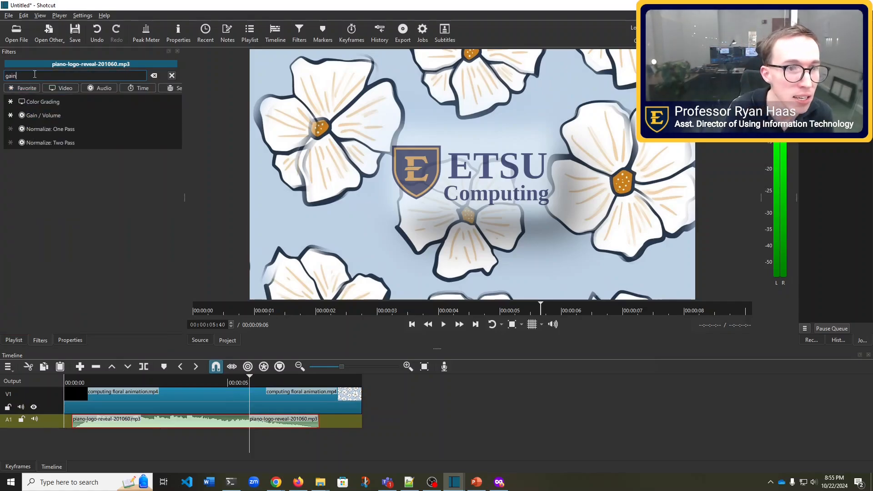
left_click(61, 116)
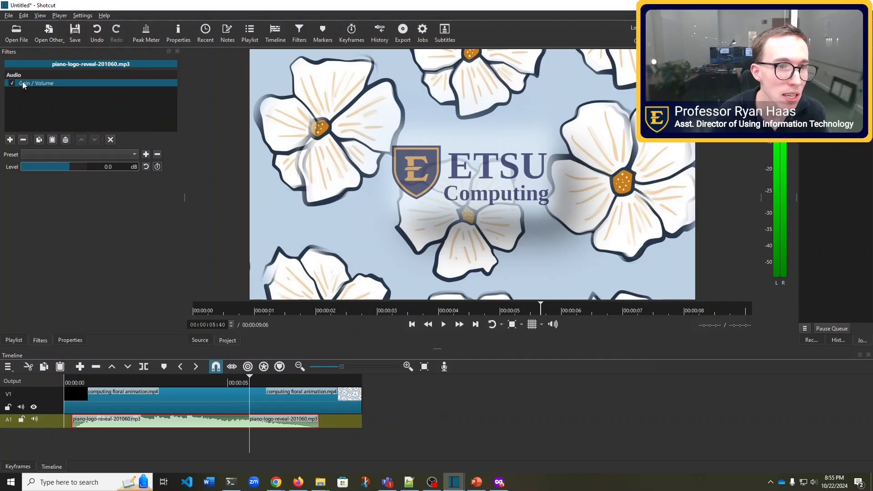
left_click(23, 141)
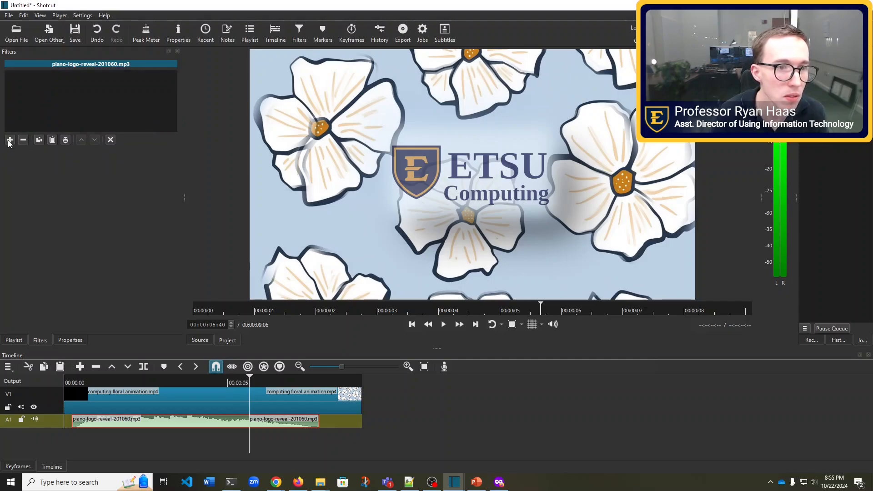
Add a Normalize: Two Pass filter to the piano clip and analyze it with the default target loudness of -23.0 LUFS.
left_click(10, 140)
type("no")
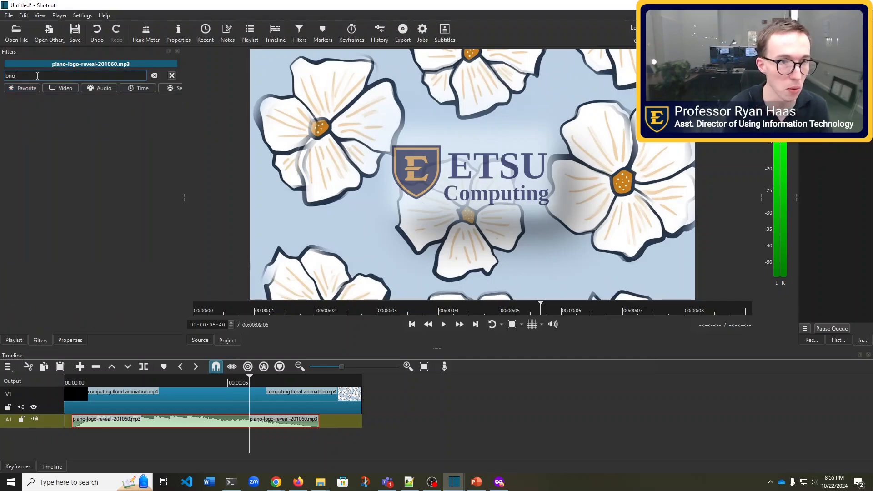
type("rm")
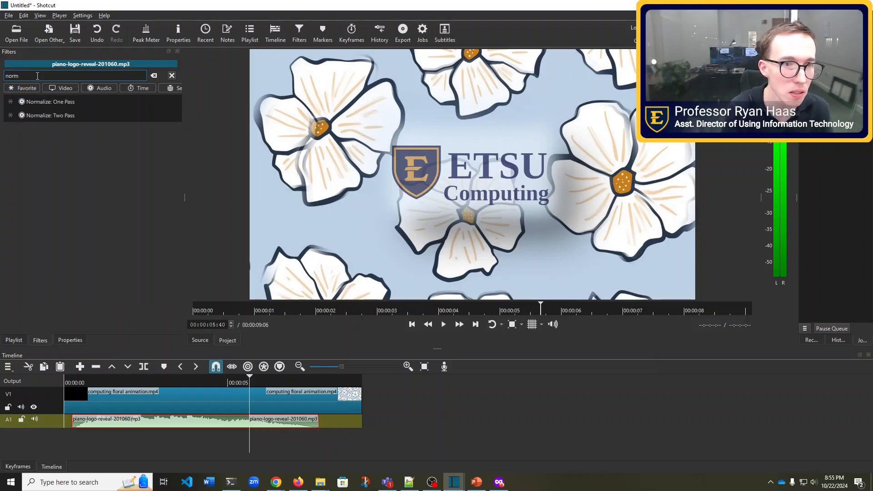
left_click(46, 115)
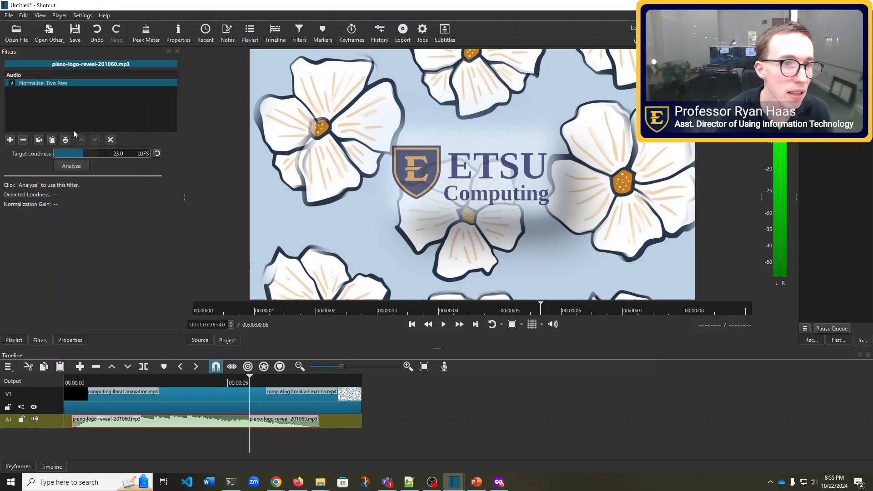
left_click(70, 167)
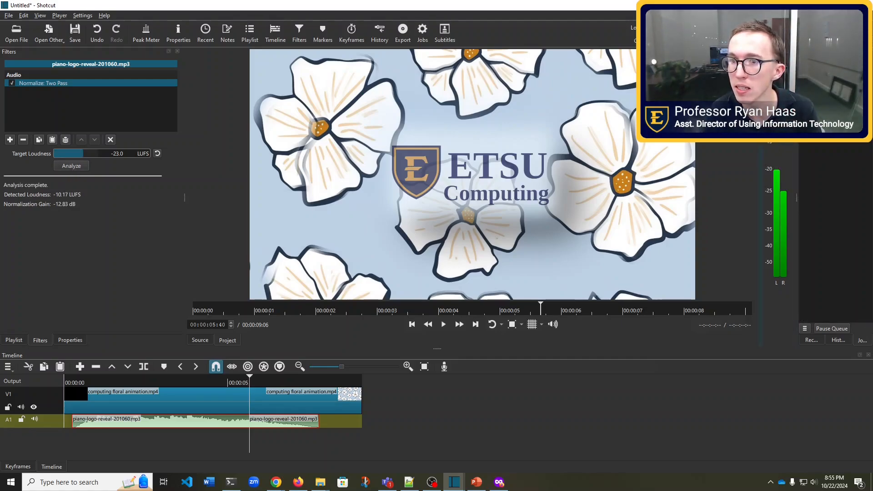
Play the timeline from near the start to check the normalized audio level against the animation.
mouse_move(761, 107)
left_mouse_down()
mouse_move(629, 107)
mouse_move(767, 107)
left_mouse_up()
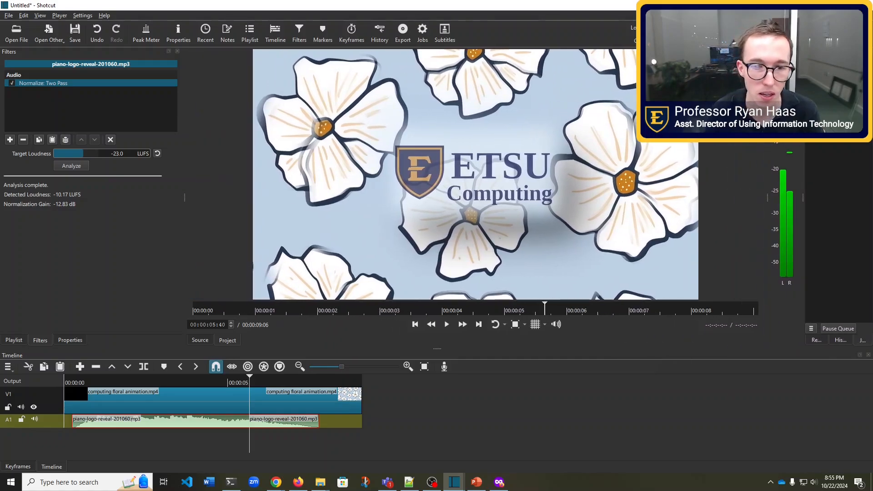
left_click(78, 382)
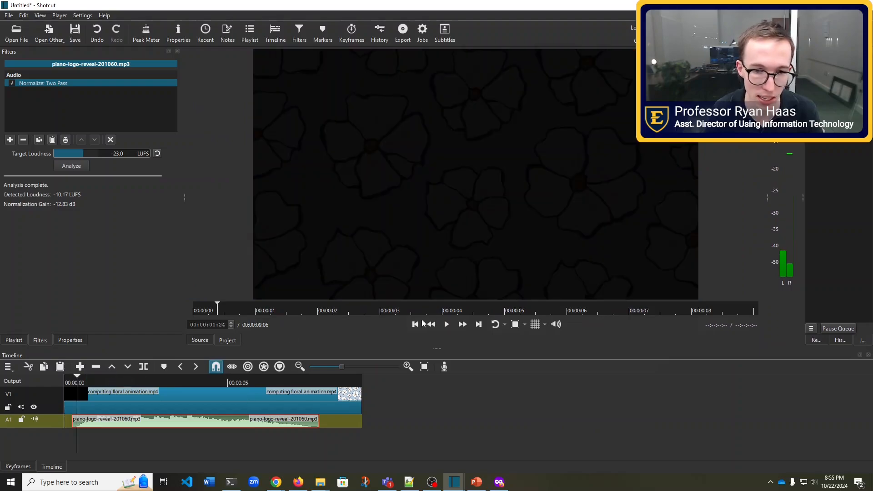
left_click(448, 325)
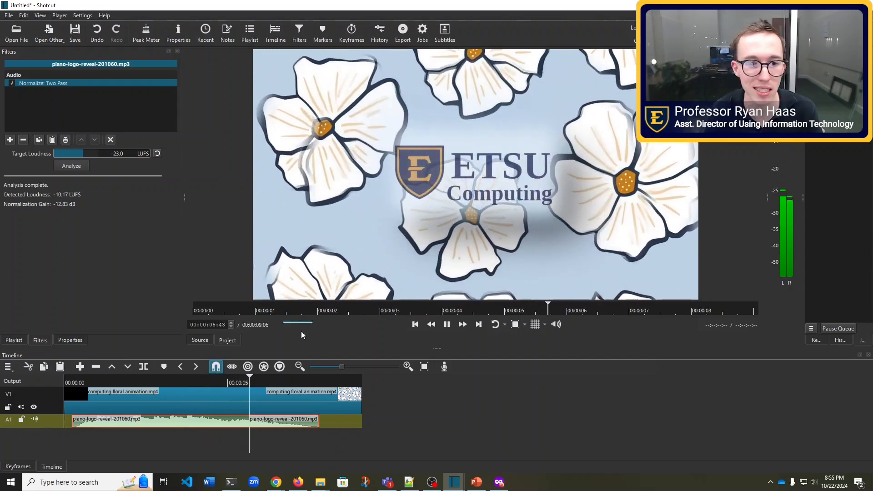
left_click(448, 325)
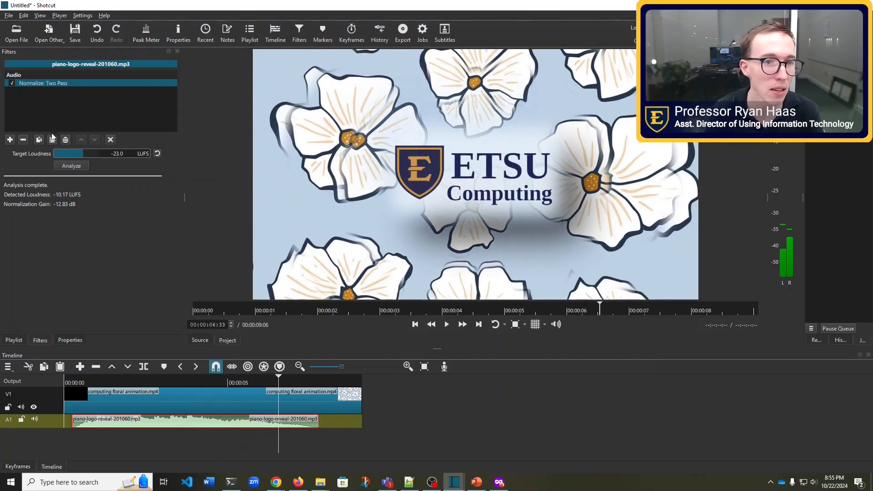
Add a Gain / Volume filter at 4.4 dB to the piano clip and play back part of the timeline.
left_click(10, 141)
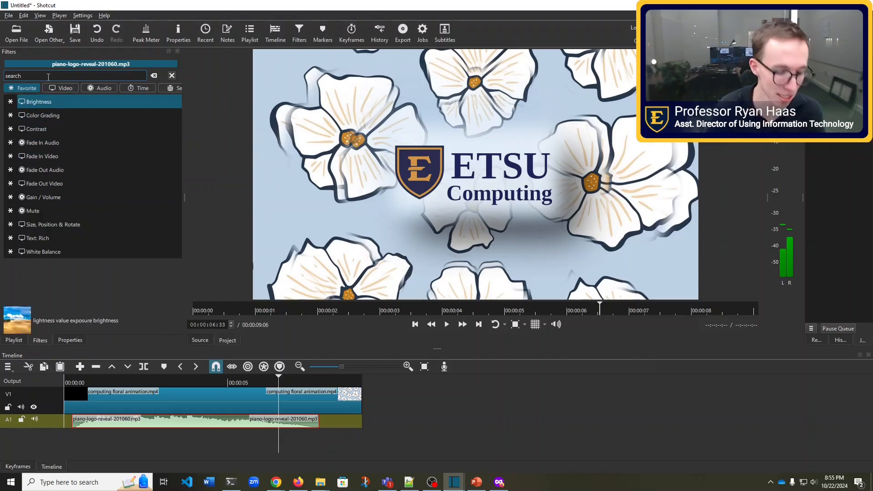
type("gain")
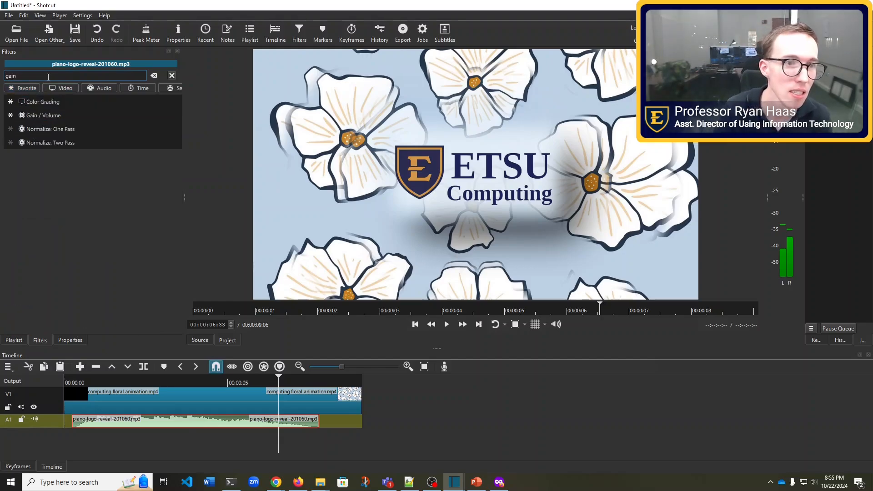
left_click(58, 116)
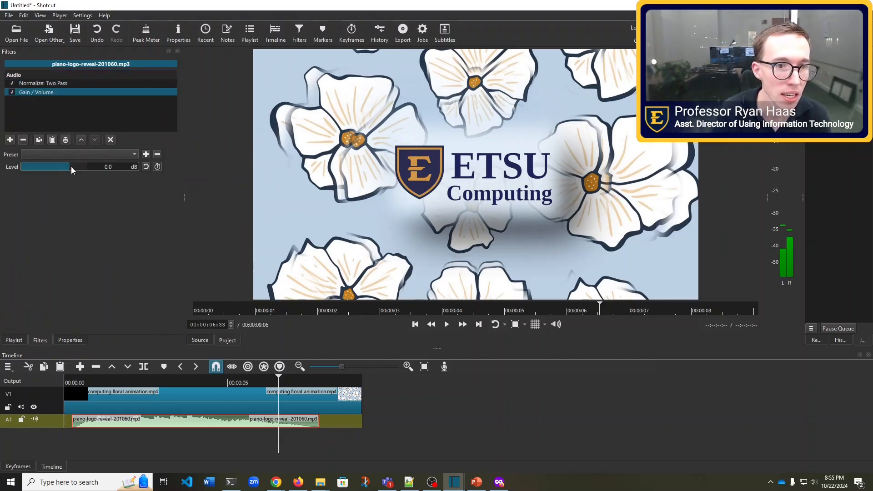
left_click_drag(71, 166, 75, 169)
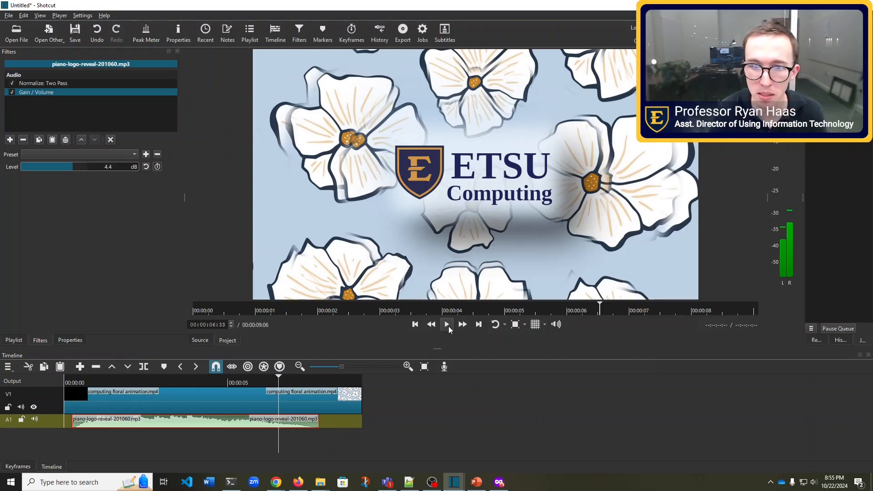
left_click(139, 382)
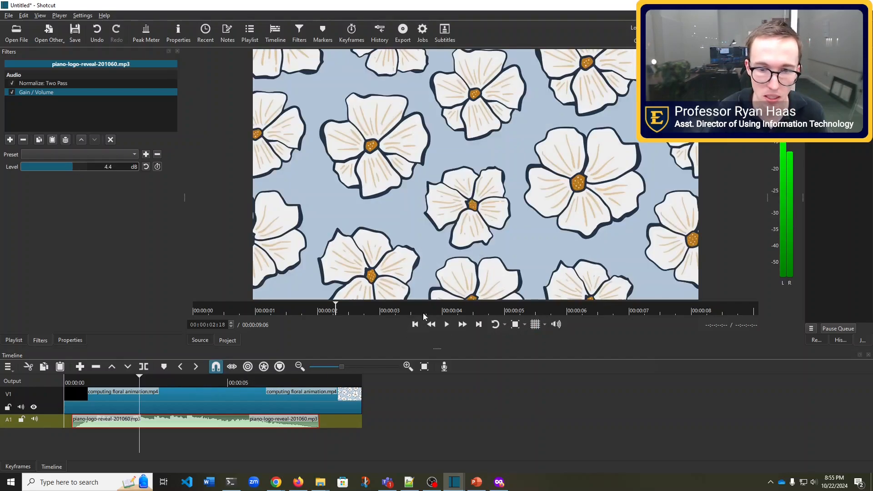
left_click(446, 325)
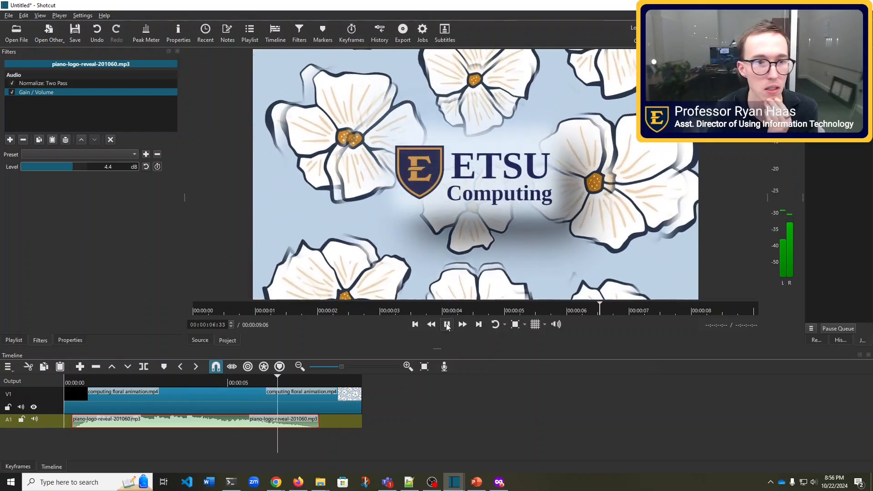
left_click(447, 325)
Raise the piano clip's gain level to 6.2 dB and play back the timeline to check the volume.
left_click_drag(70, 166, 76, 166)
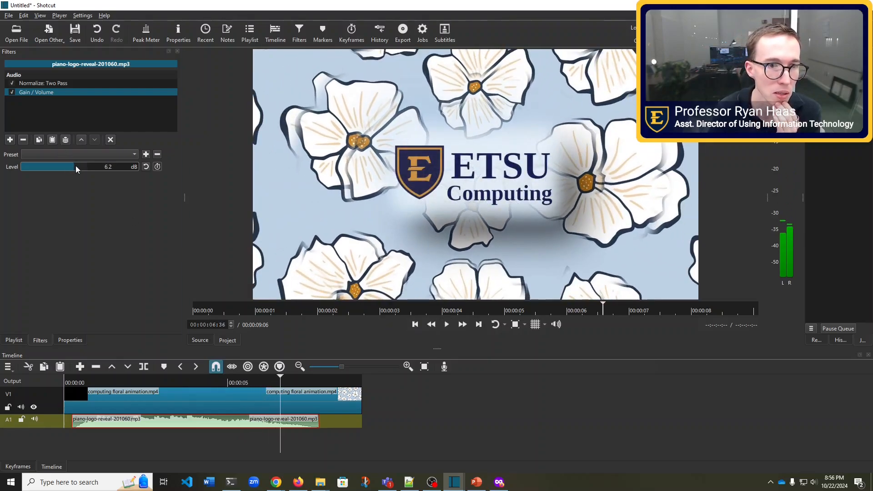
left_click(114, 384)
left_click(450, 326)
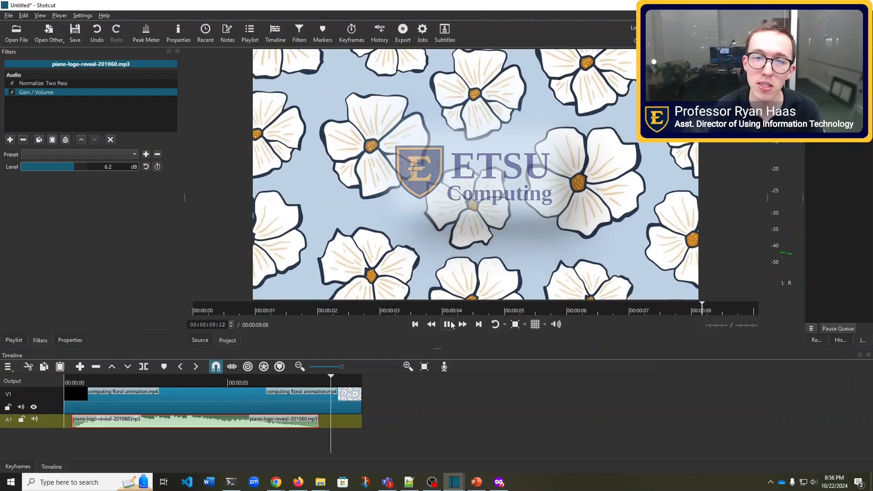
key("space")
Export the video to the Desktop as computing floral animation with sound.mp4.
left_click(13, 16)
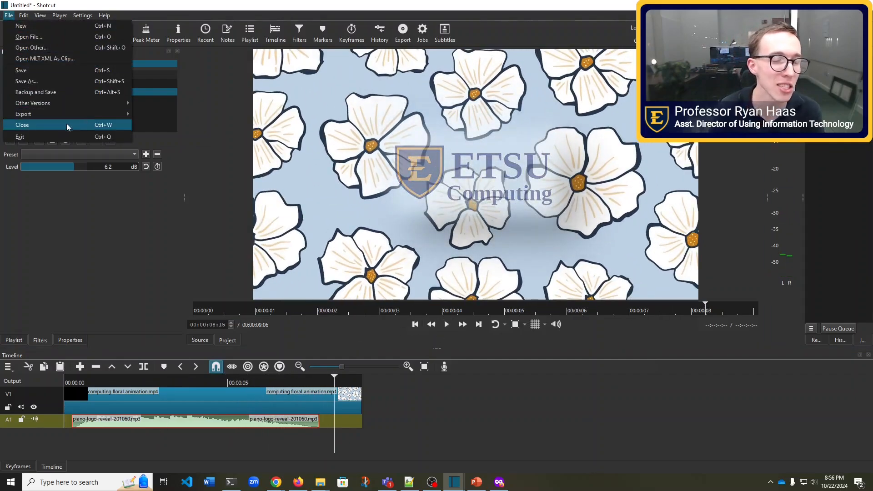
mouse_move(31, 115)
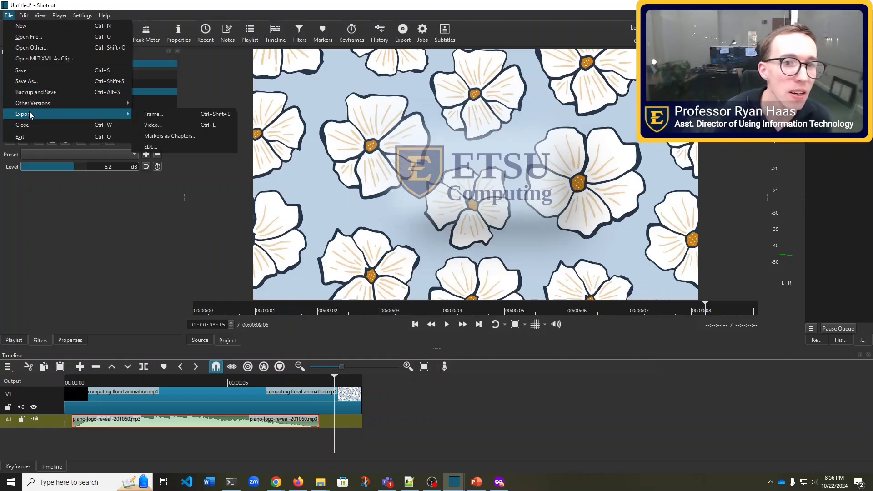
left_click(158, 126)
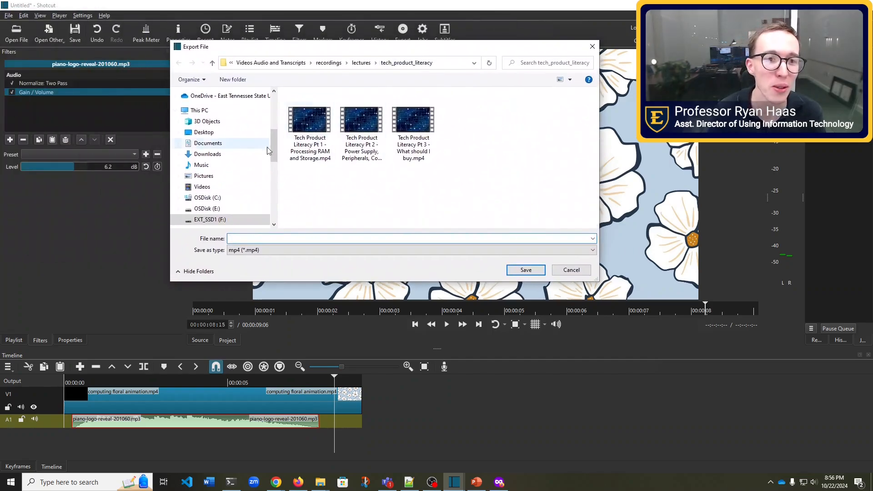
left_click(251, 238)
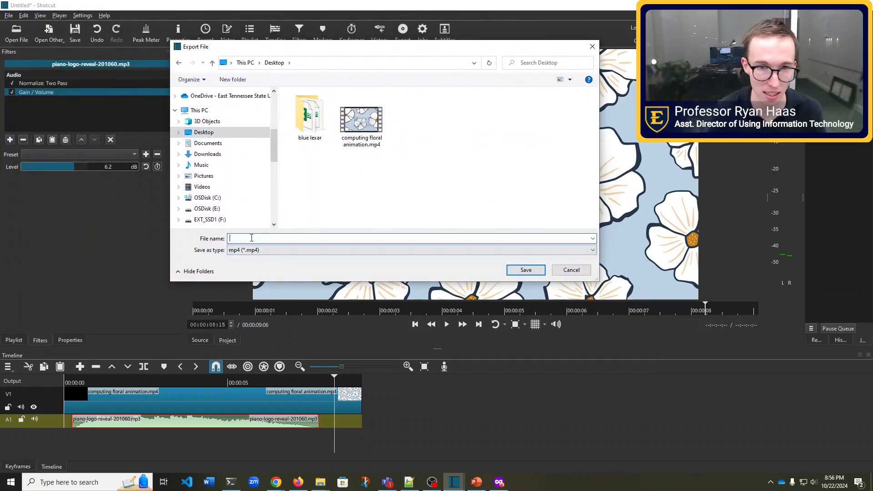
left_click(362, 121)
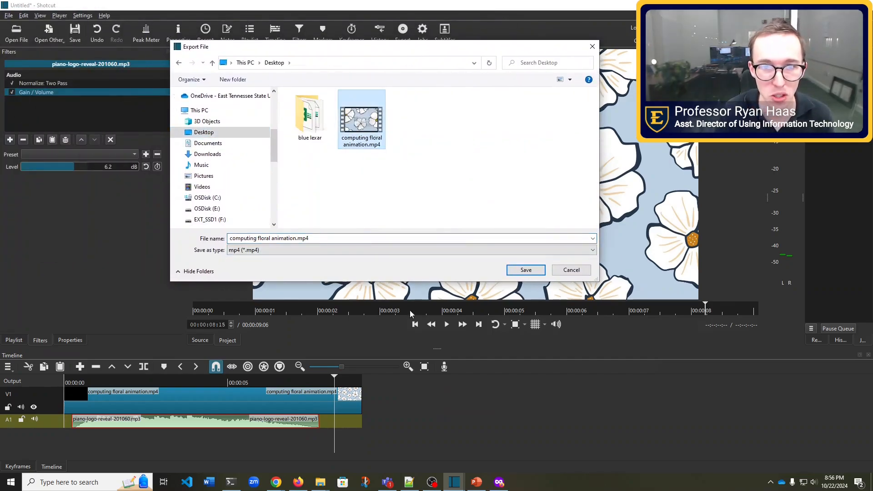
left_click(296, 238)
left_click(296, 238)
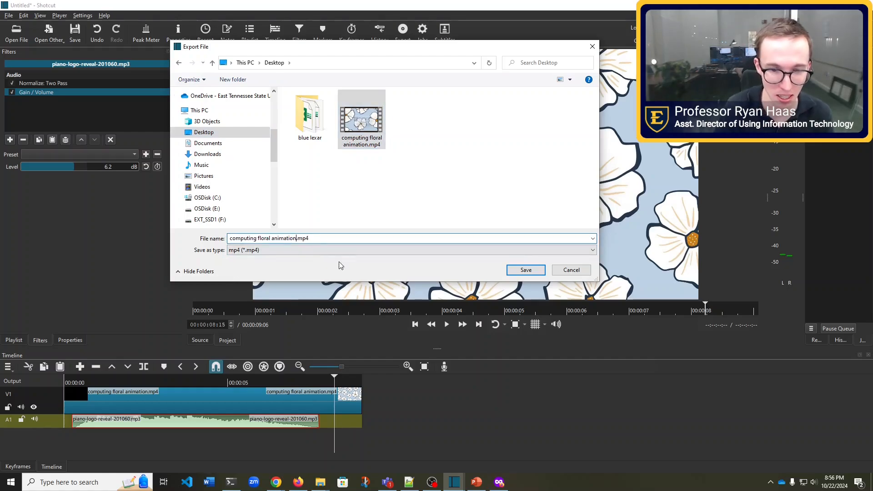
type("with sound")
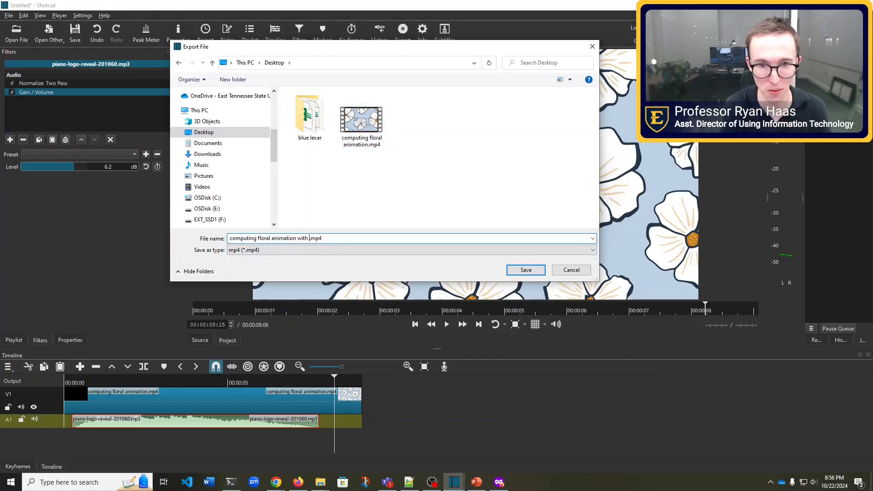
left_click(524, 270)
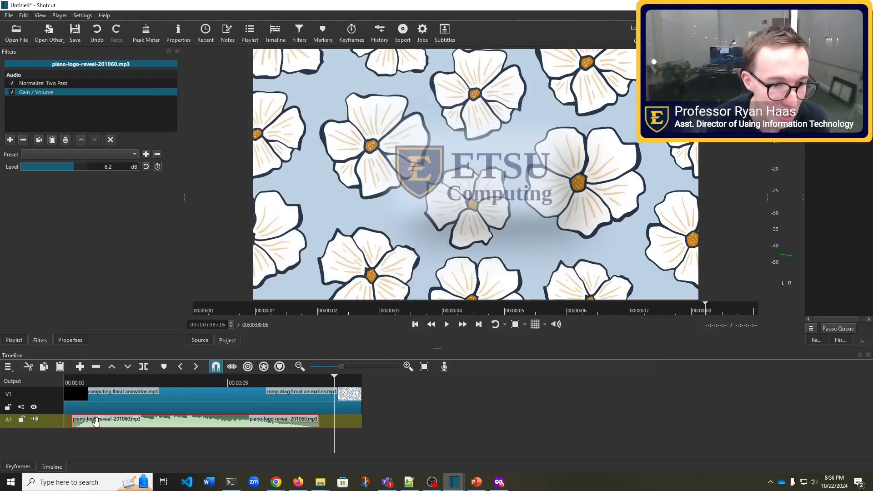
Delete the floral animation clip from V1 and the piano clip from A1 to empty the timeline.
left_click(202, 412)
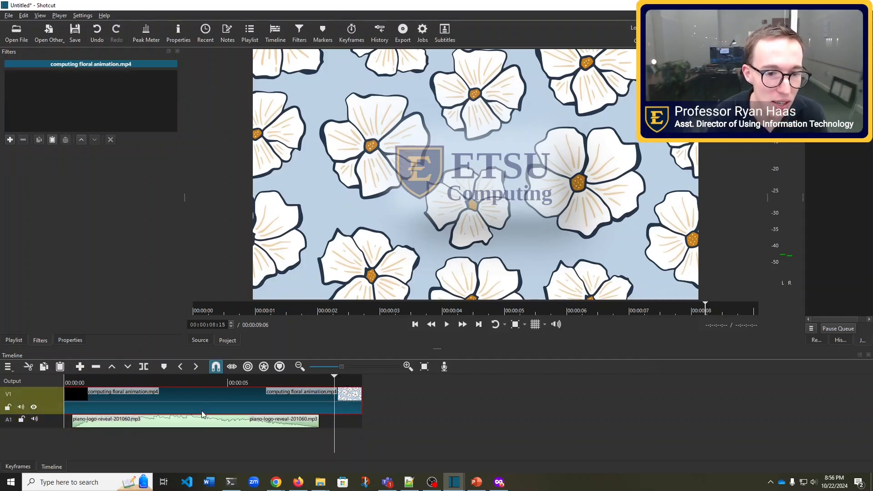
key("Delete")
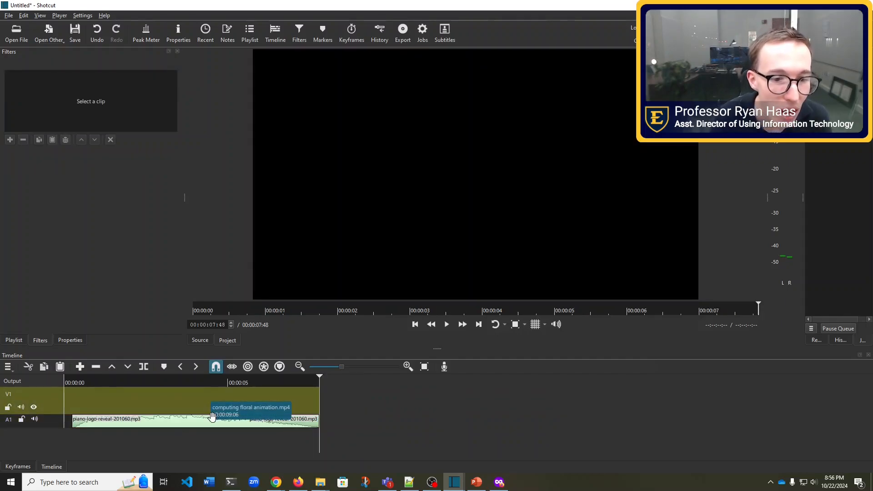
left_click(212, 416)
key("Delete")
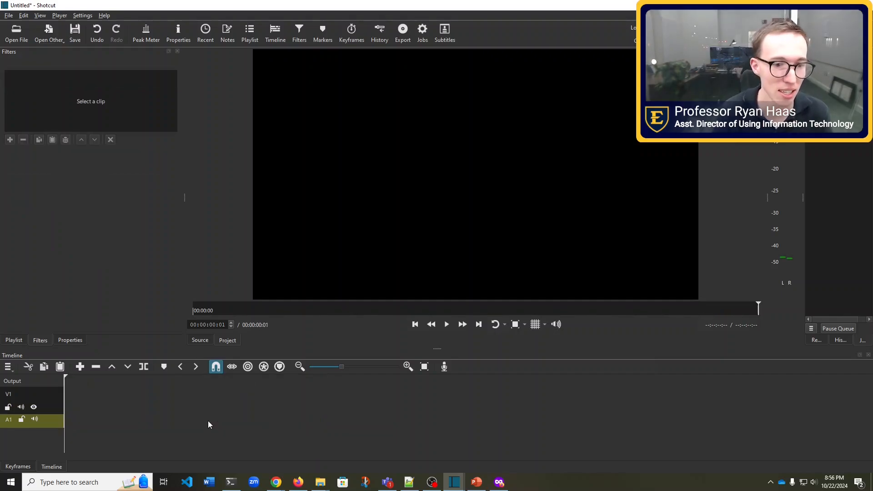
Shrink the editor window and switch to the Recordings folder in File Explorer, closing a spare Downloads window.
left_click_drag(601, 5, 540, 39)
mouse_move(321, 485)
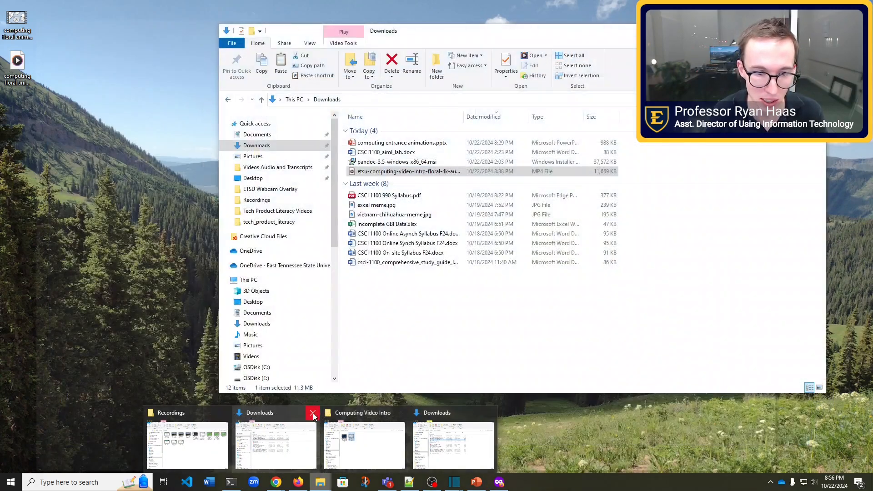
left_click(312, 413)
left_click(262, 451)
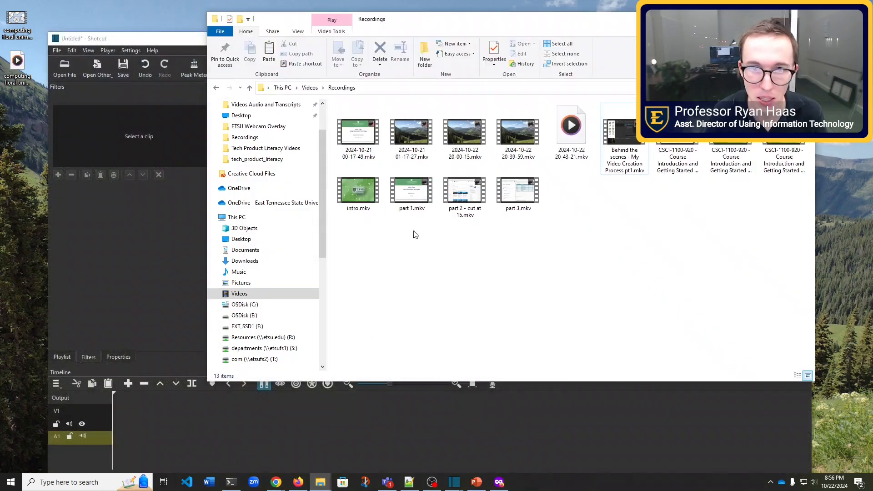
left_click(522, 132)
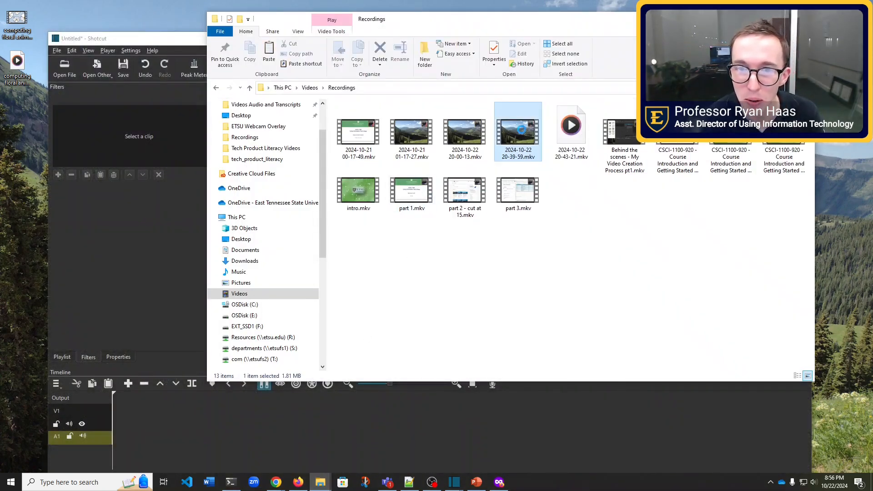
key("Return")
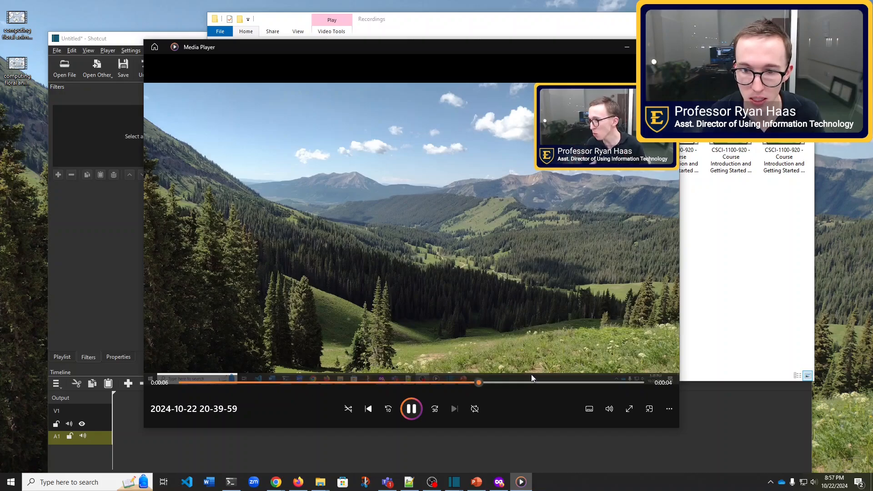
key("alt+F4")
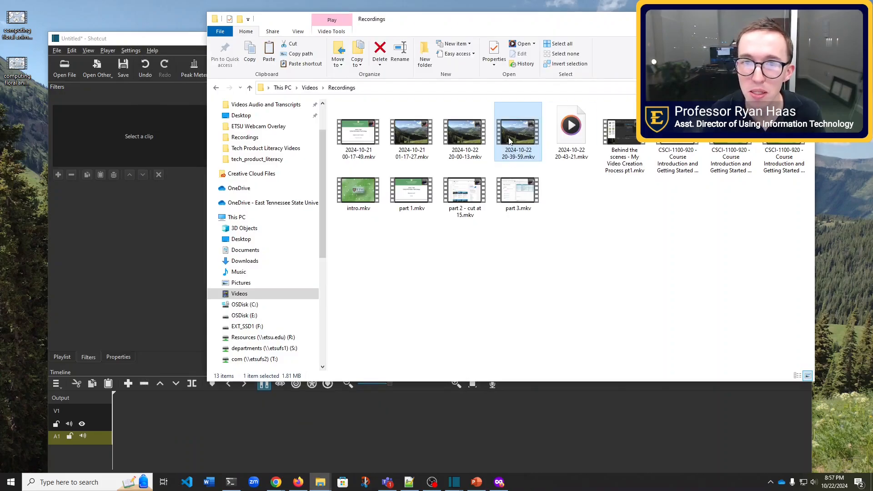
double_click(461, 135)
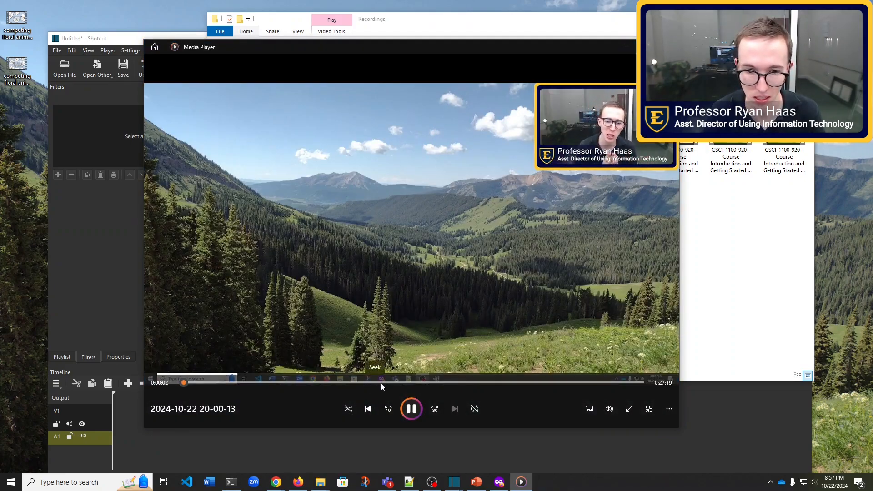
left_click(381, 383)
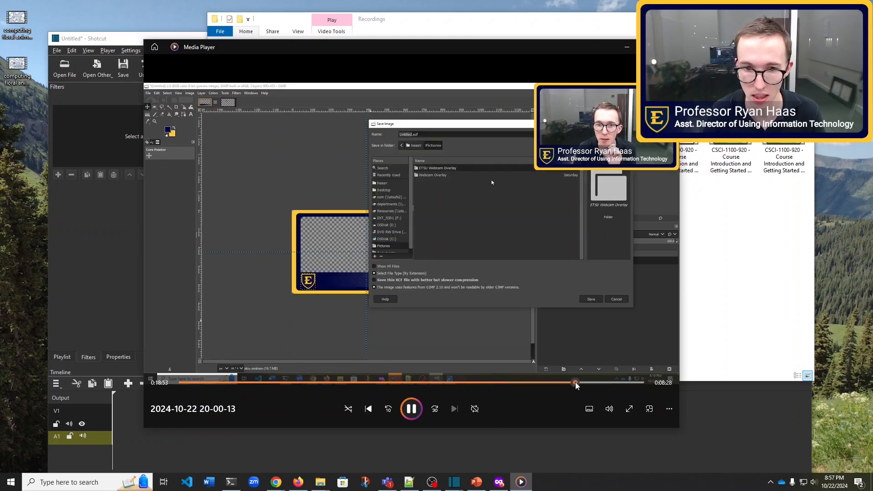
left_click(576, 383)
left_click(636, 383)
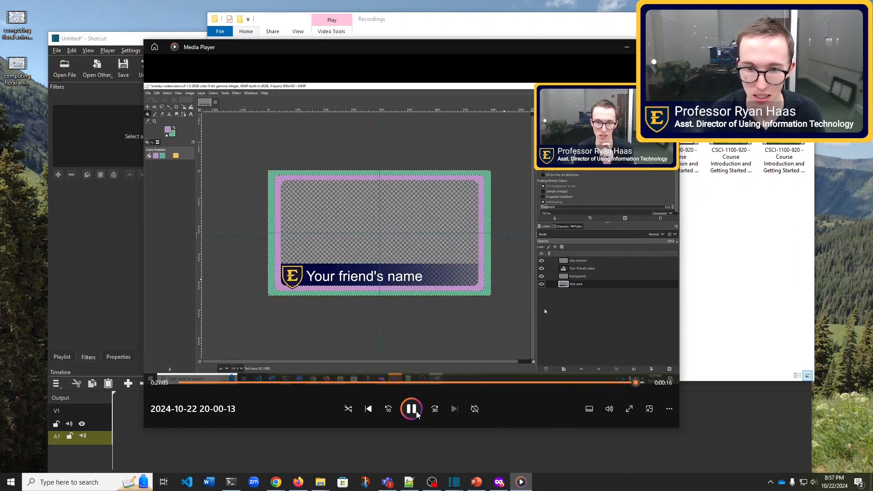
key("space")
left_click(668, 47)
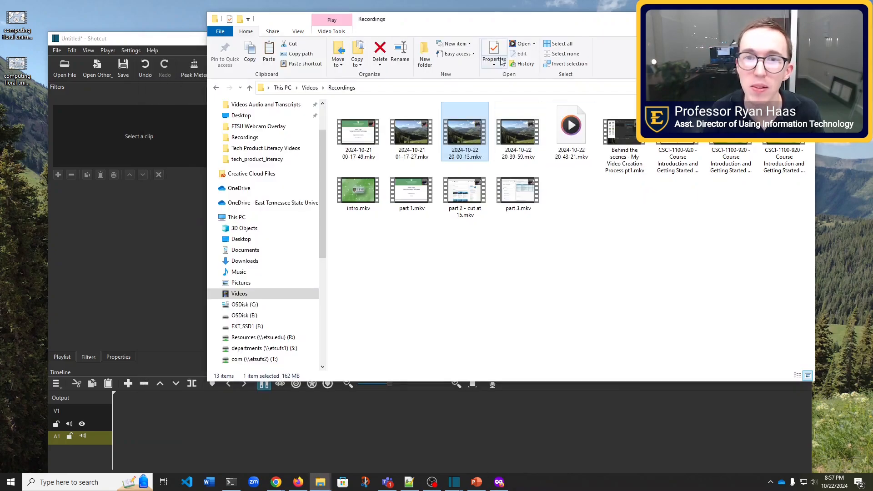
left_click_drag(273, 18, 872, 15)
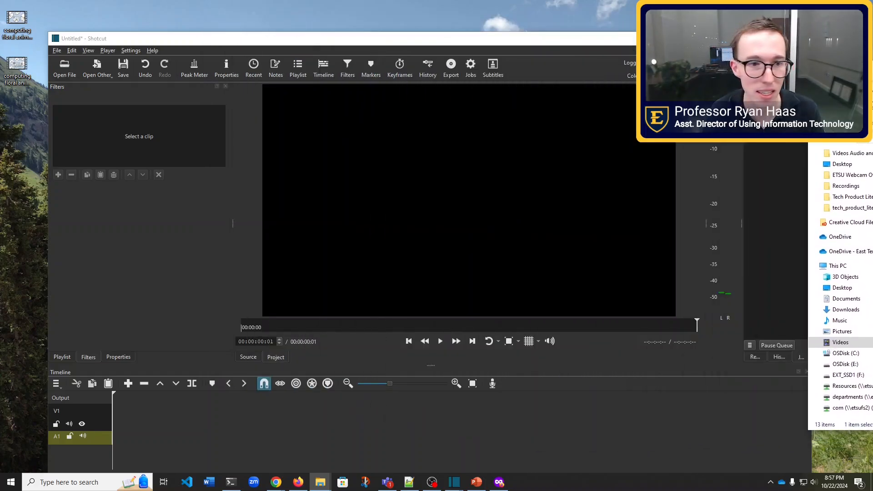
left_click_drag(871, 273, 130, 423)
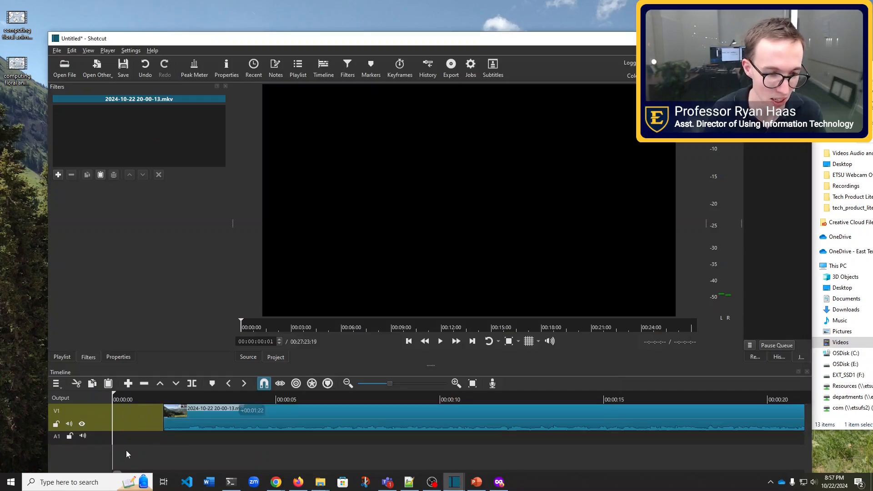
Remove the A1 audio track and add a second video track above V1.
left_click(100, 441)
right_click(96, 440)
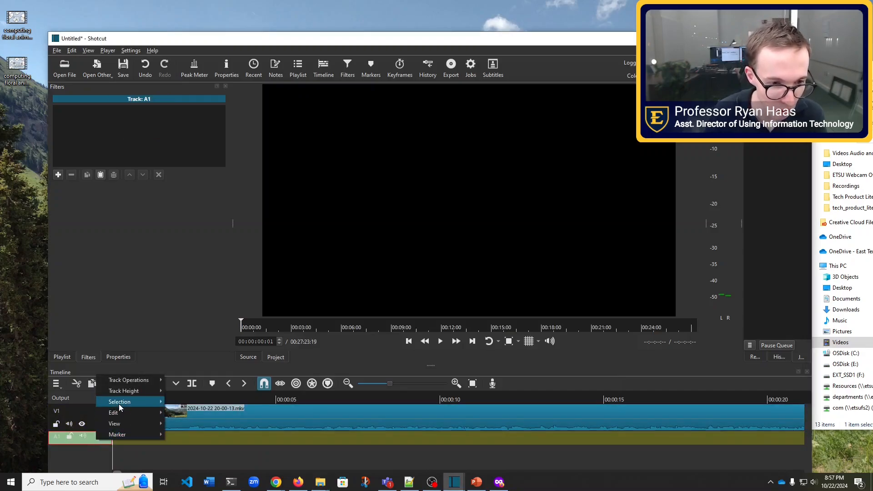
mouse_move(119, 413)
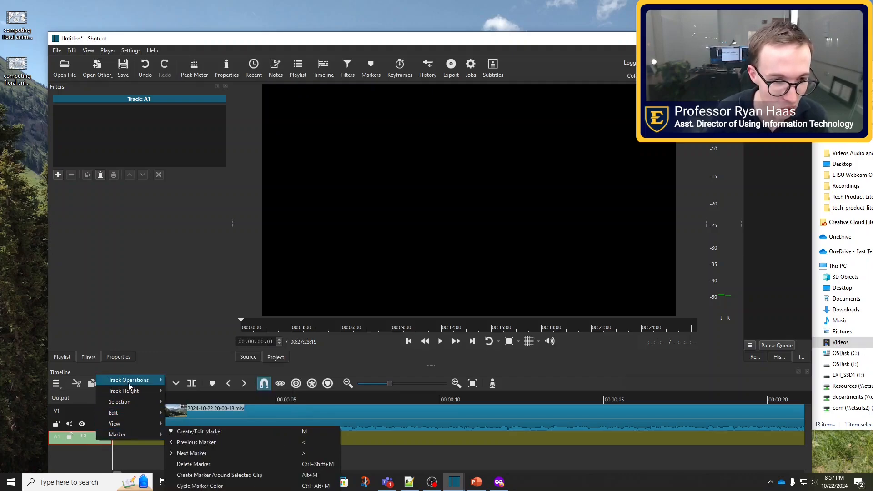
mouse_move(135, 379)
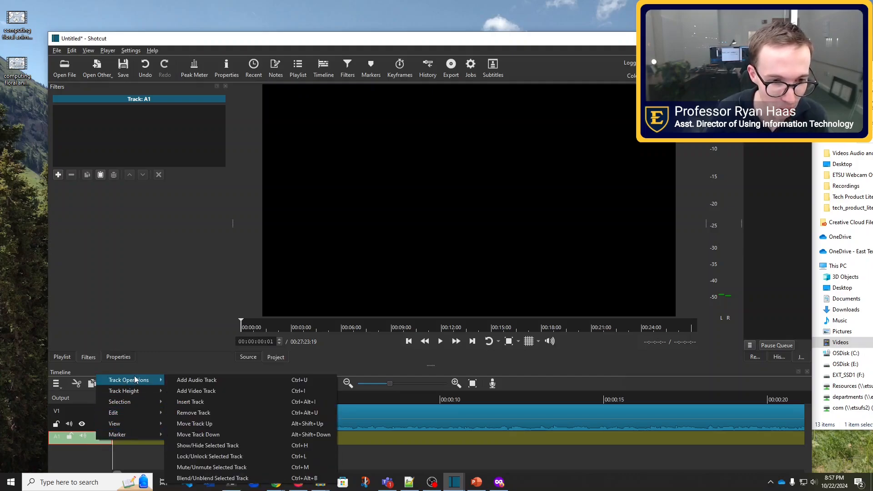
left_click(194, 412)
right_click(86, 443)
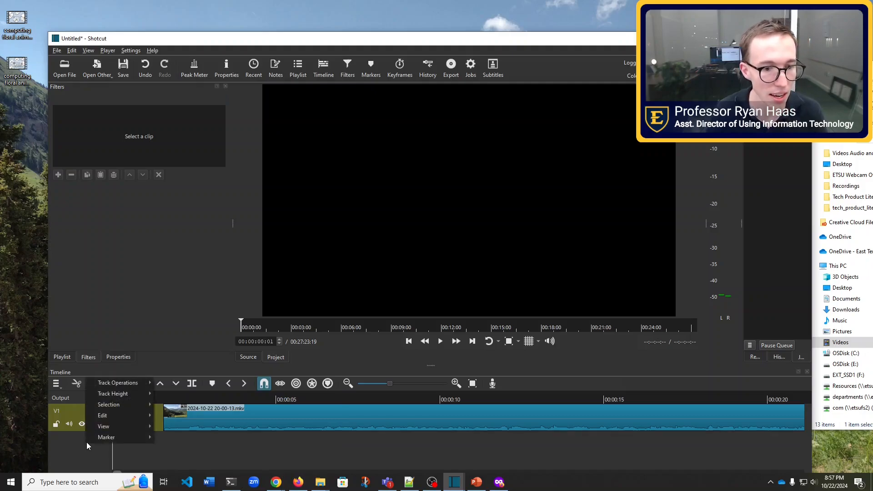
mouse_move(119, 384)
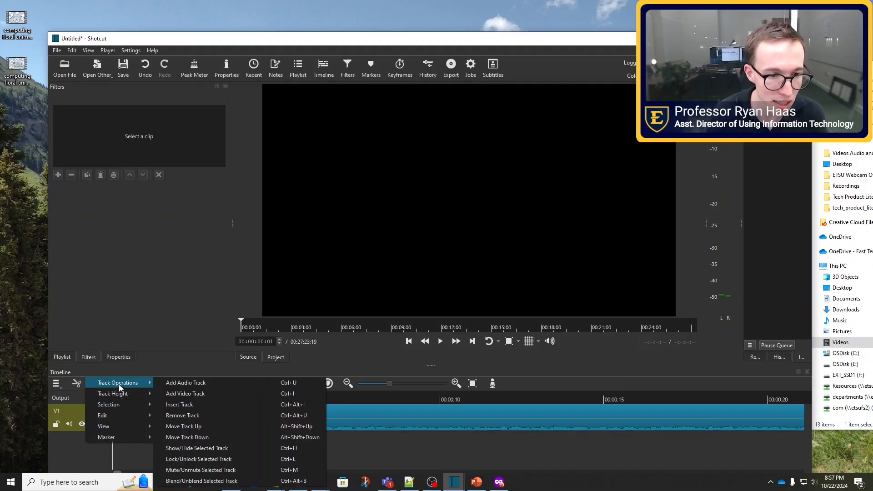
left_click(182, 393)
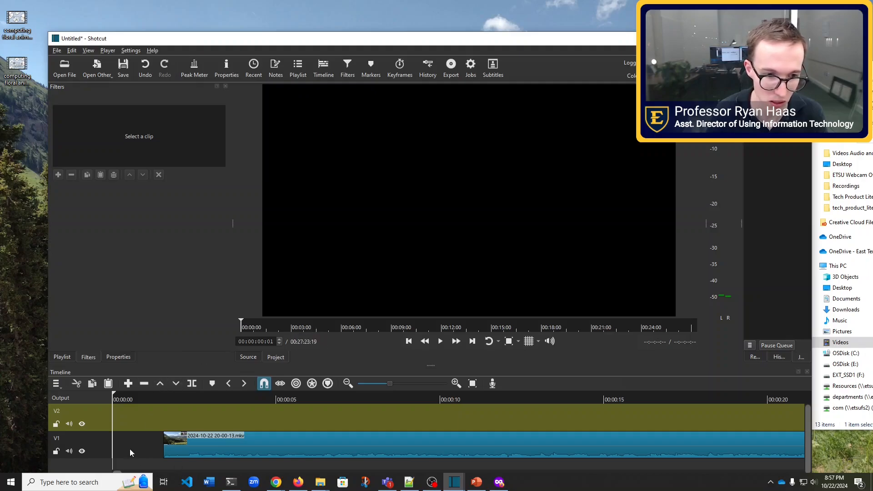
Place computing floral animation with sound.mp4 from the desktop at the start of track V2.
mouse_move(244, 446)
left_mouse_down()
mouse_move(201, 452)
mouse_move(256, 450)
left_mouse_up()
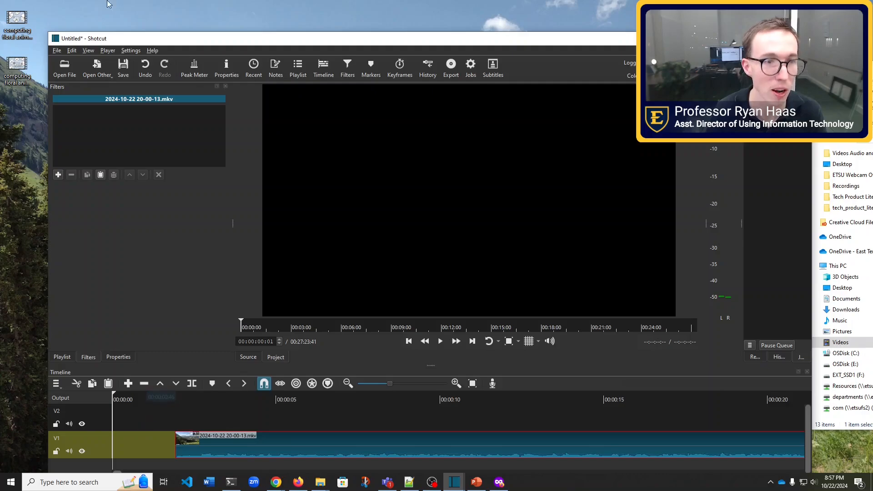
left_click(15, 78)
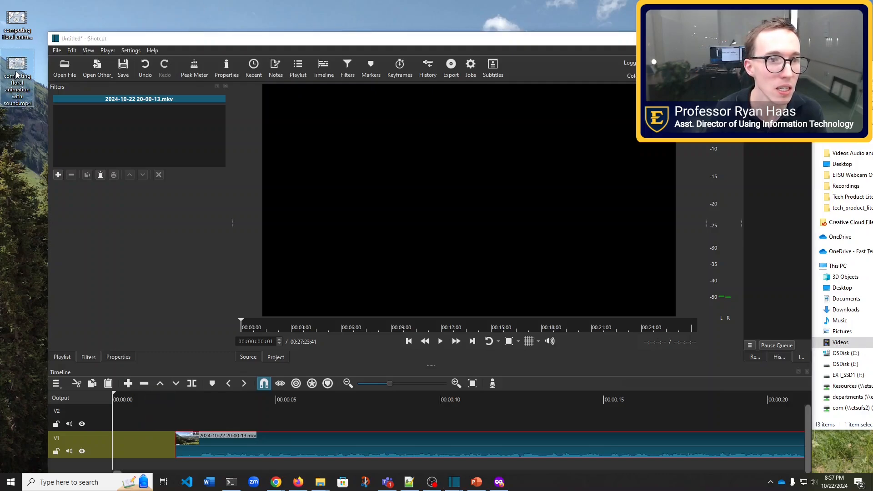
left_click_drag(16, 75, 140, 420)
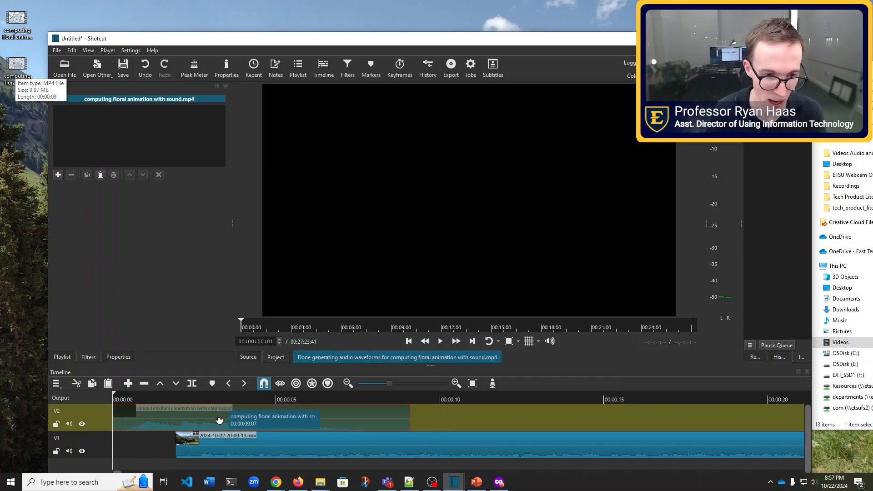
left_click_drag(219, 421, 219, 421)
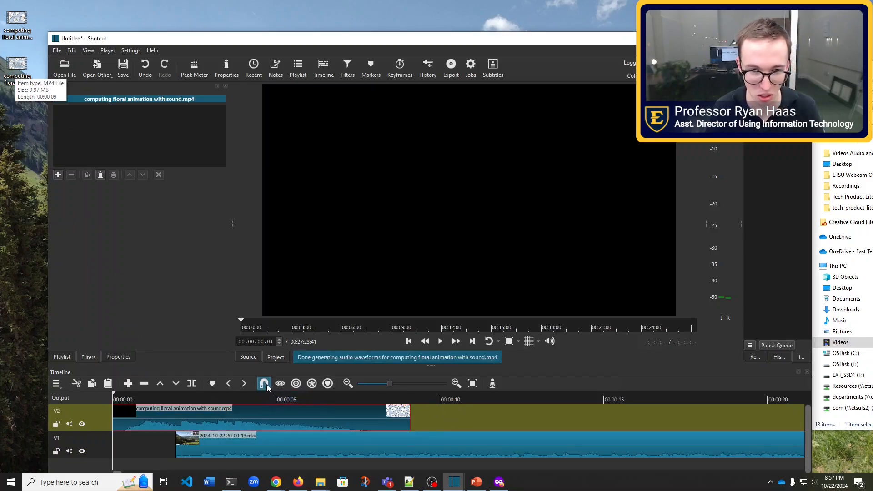
left_click_drag(281, 442, 521, 432)
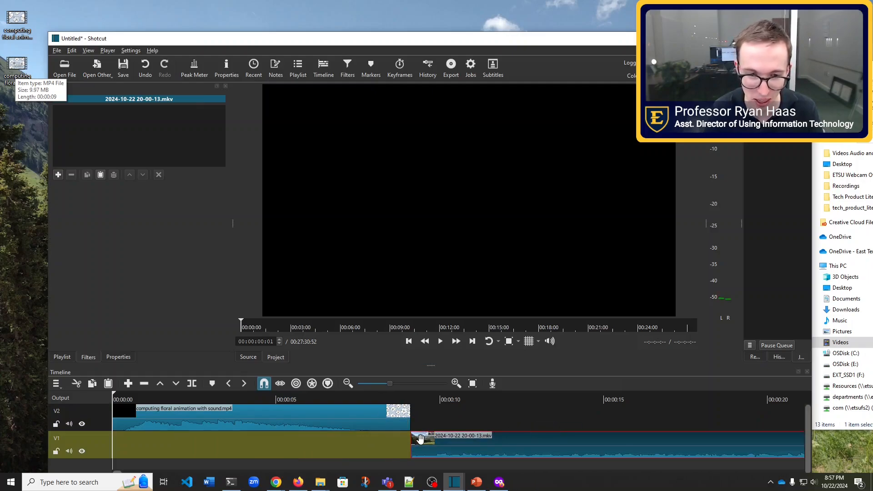
left_click(265, 384)
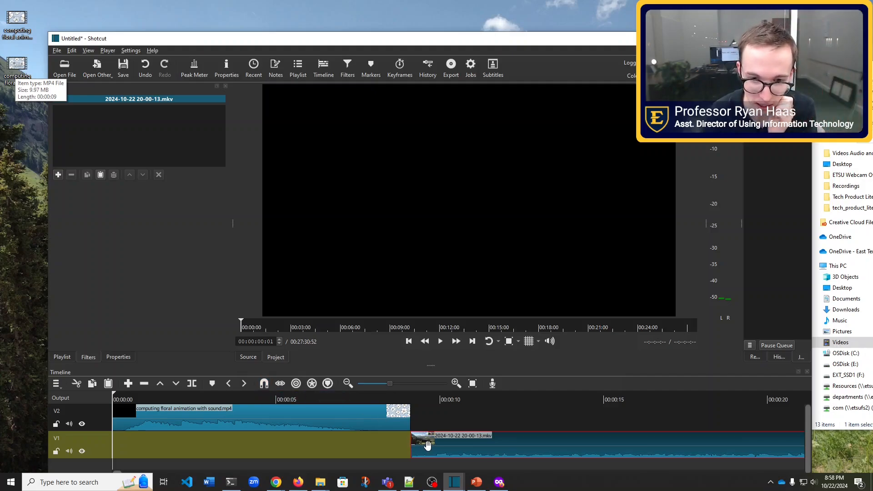
left_click_drag(427, 445, 451, 451)
scroll(481, 442, "up", 1)
scroll(477, 443, "down", 1)
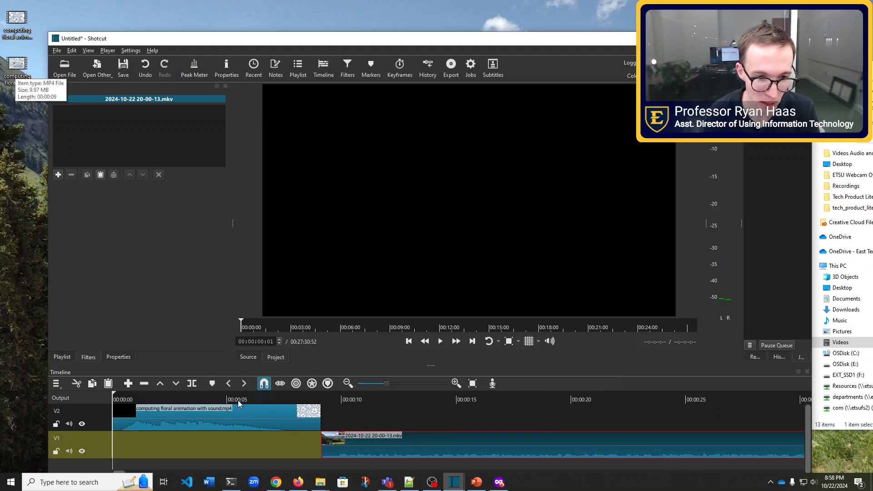
Play back the cut where the floral animation on V2 hands over to the lecture recording on V1.
left_click(307, 400)
left_click(440, 341)
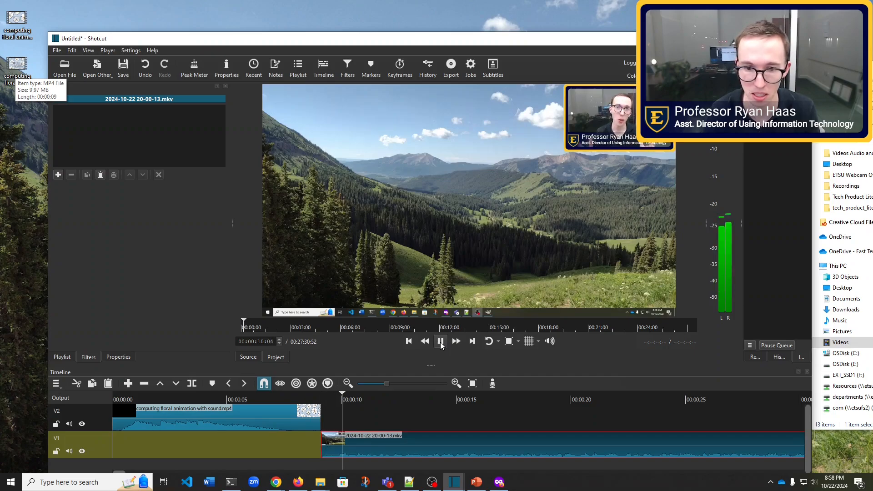
key("space")
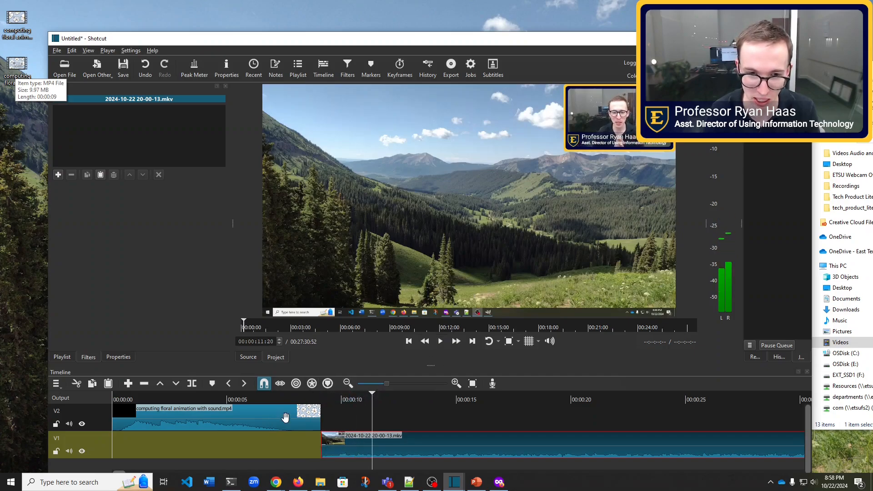
left_click(311, 400)
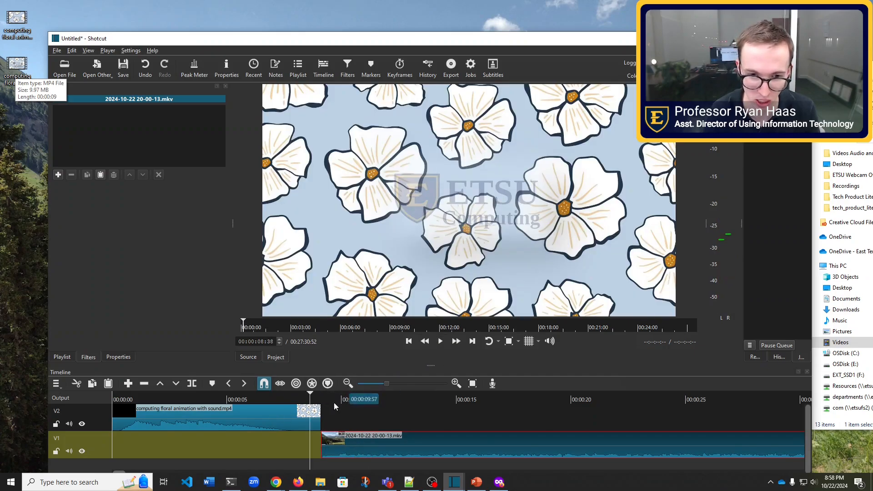
left_click(439, 342)
key("space")
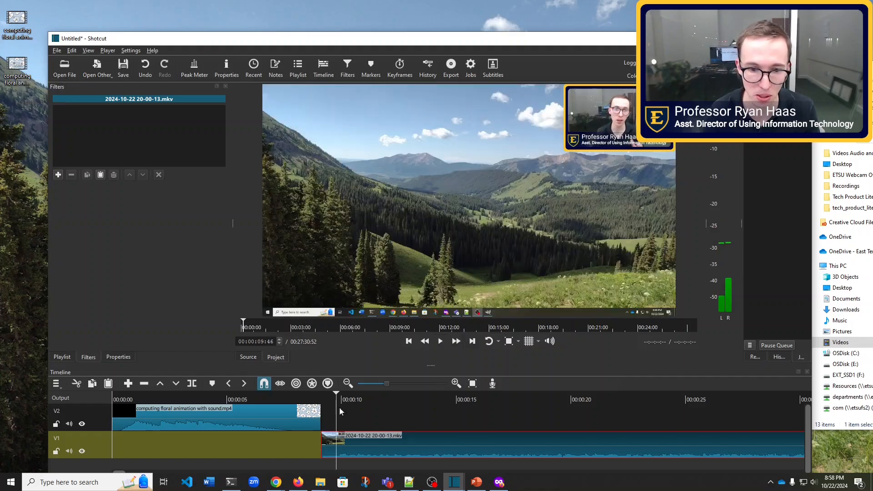
Add a Fade Out Video filter to the floral animation clip on V2 and play back its ending.
left_click(300, 418)
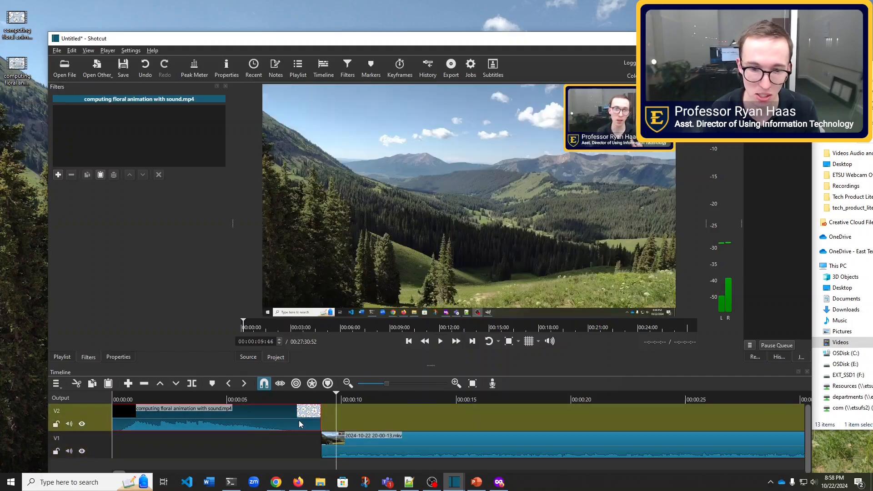
left_click(56, 175)
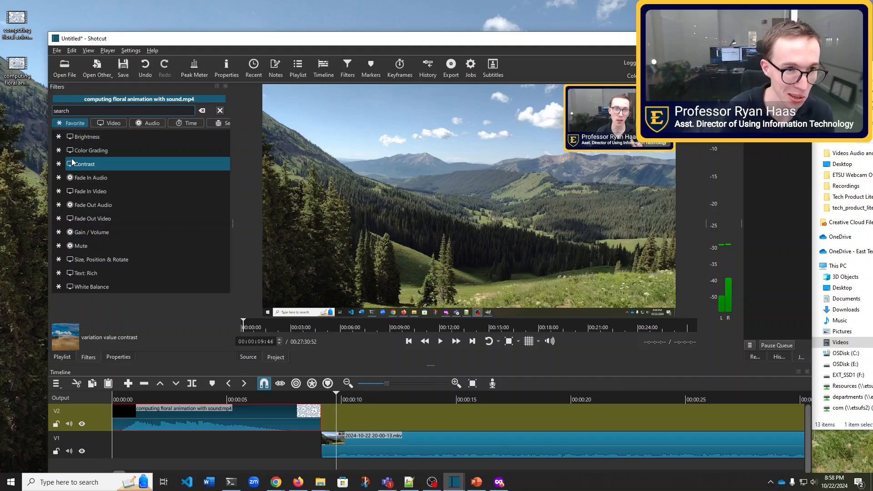
type("fad")
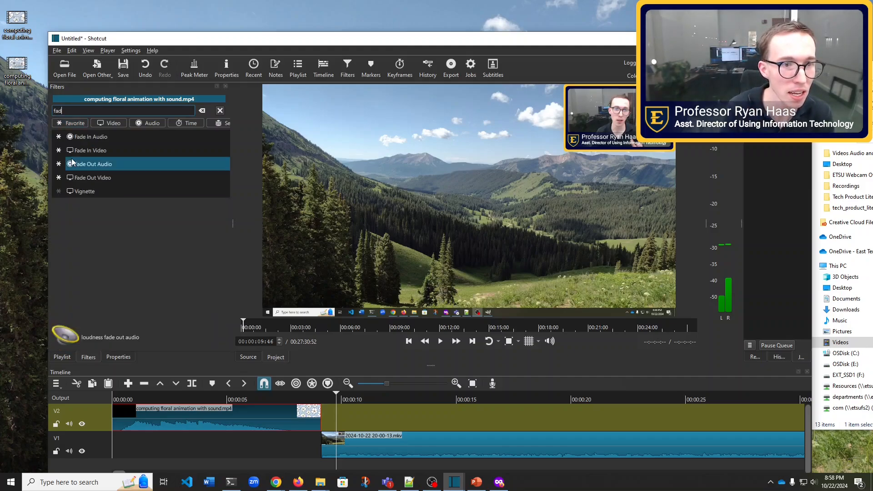
type("e")
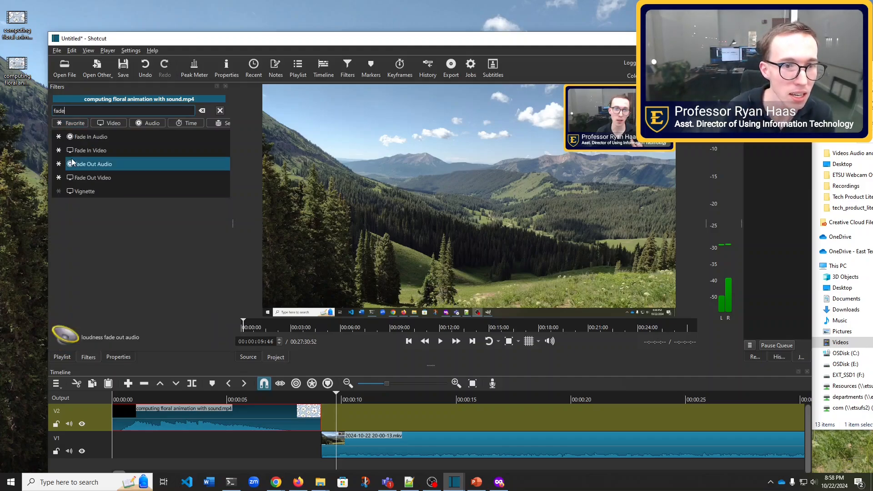
left_click(105, 178)
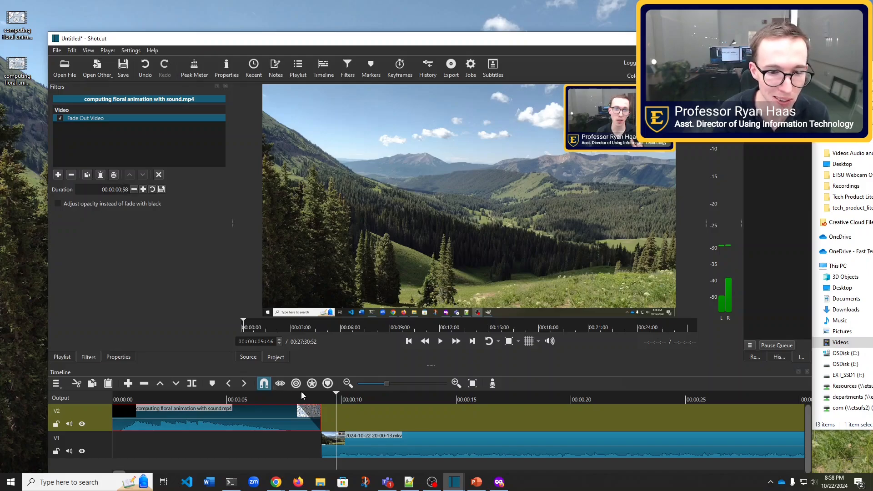
left_click_drag(322, 399, 278, 398)
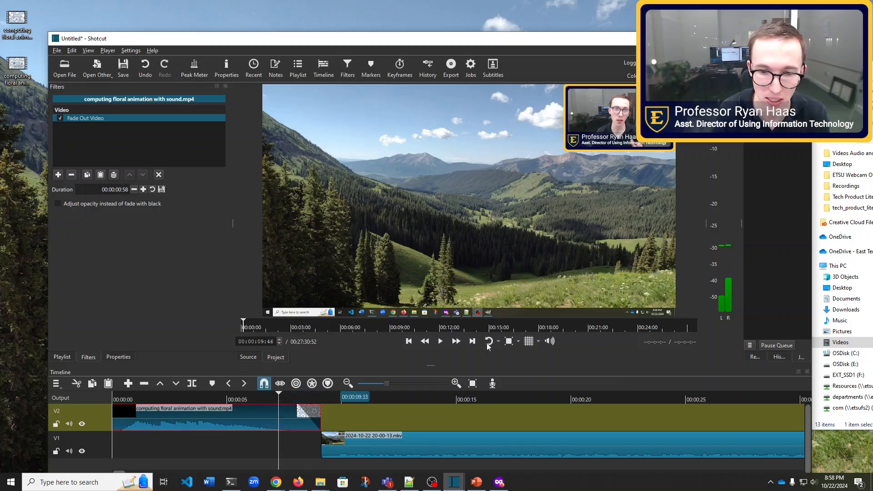
left_click(440, 341)
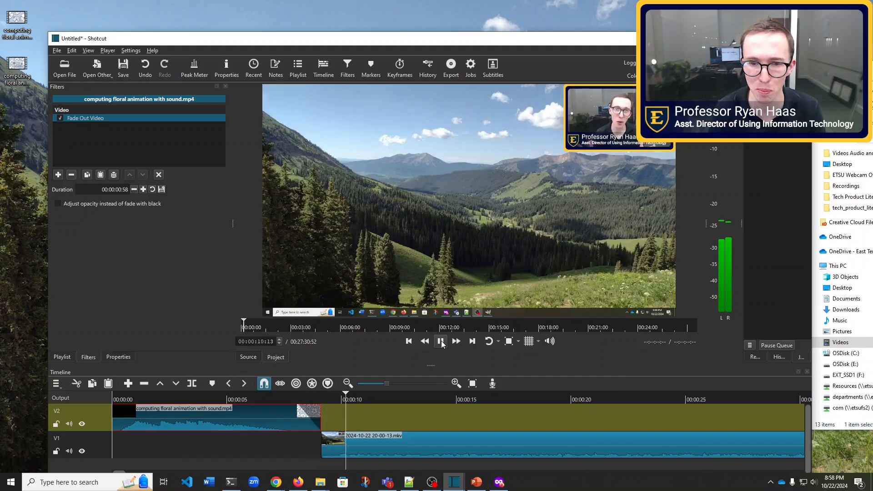
left_click(441, 341)
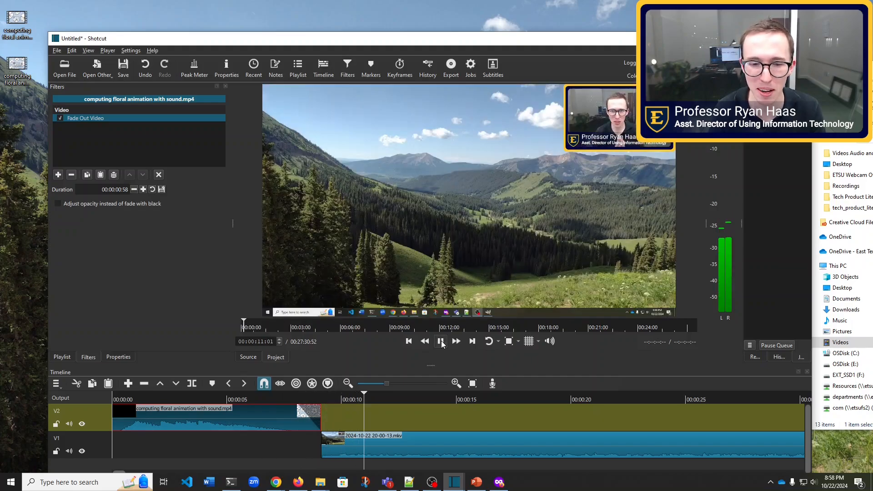
left_click(333, 441)
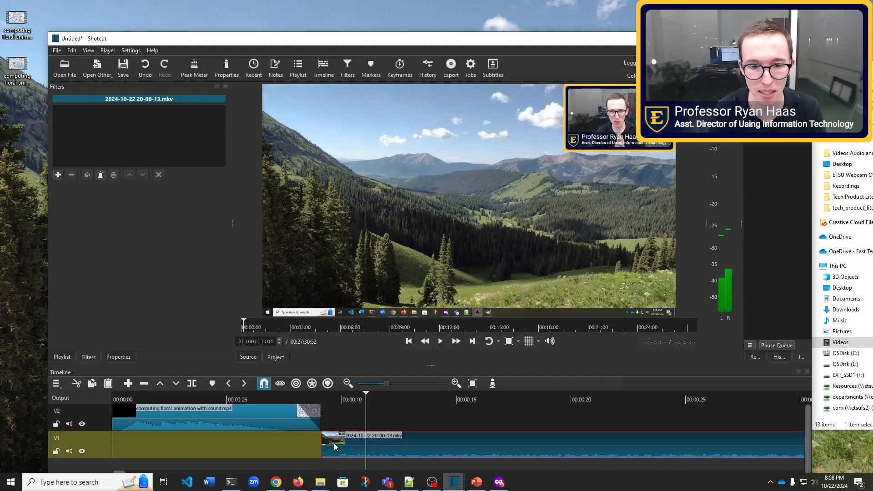
left_click(58, 175)
type("fade")
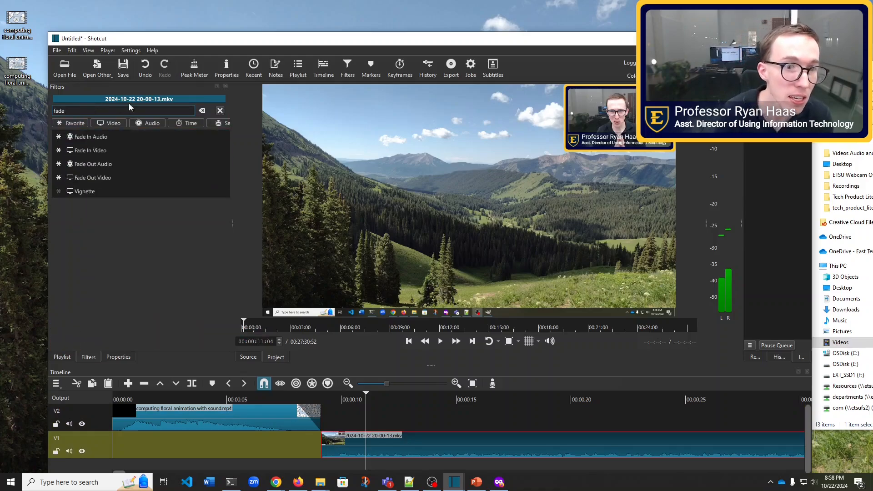
left_click(94, 153)
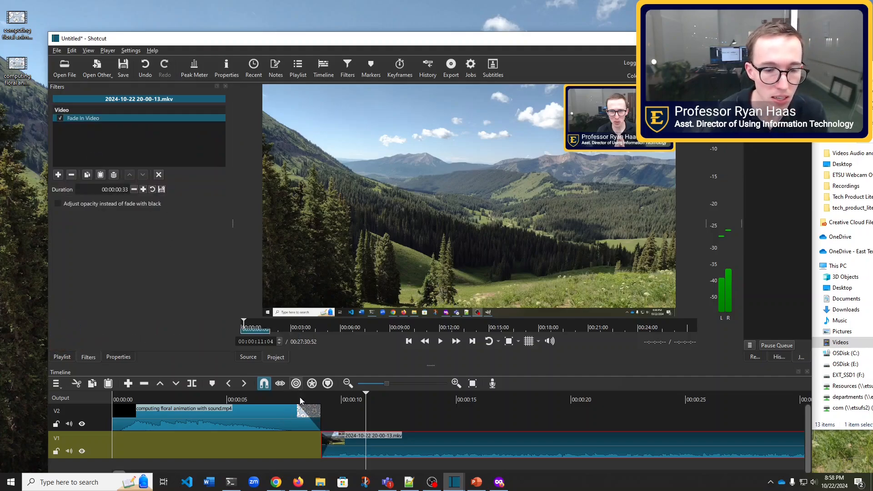
left_click(295, 400)
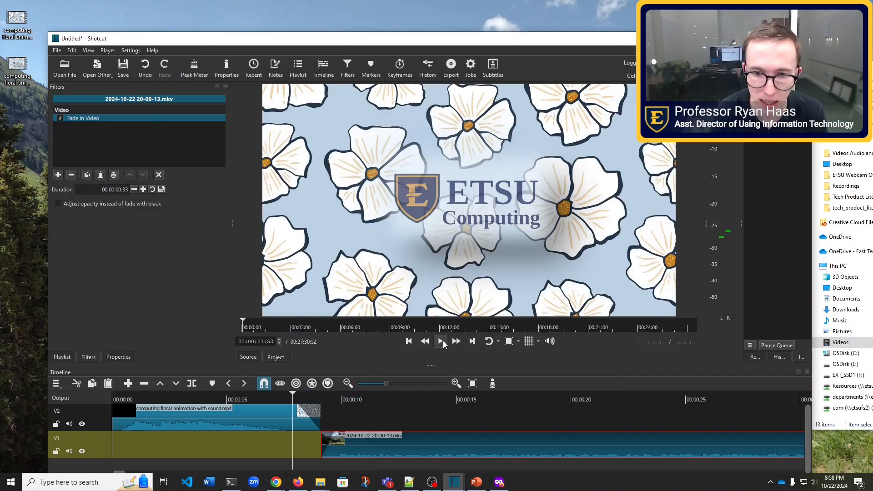
left_click(441, 341)
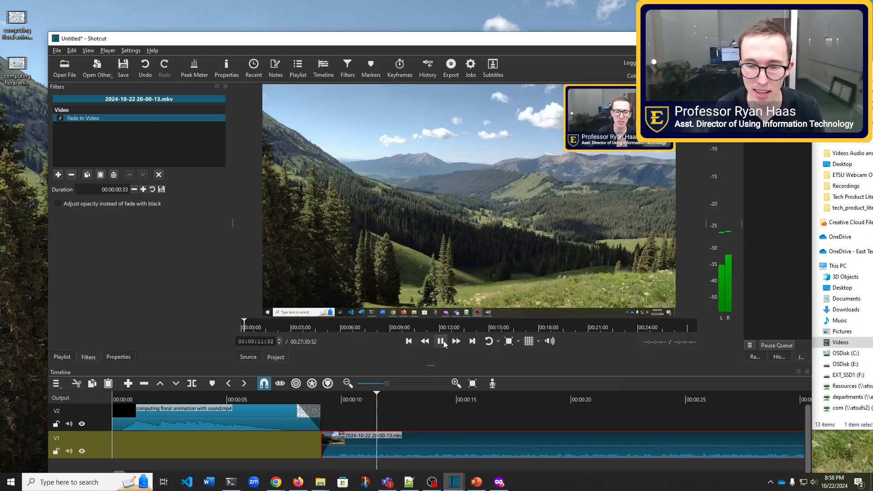
left_click(440, 341)
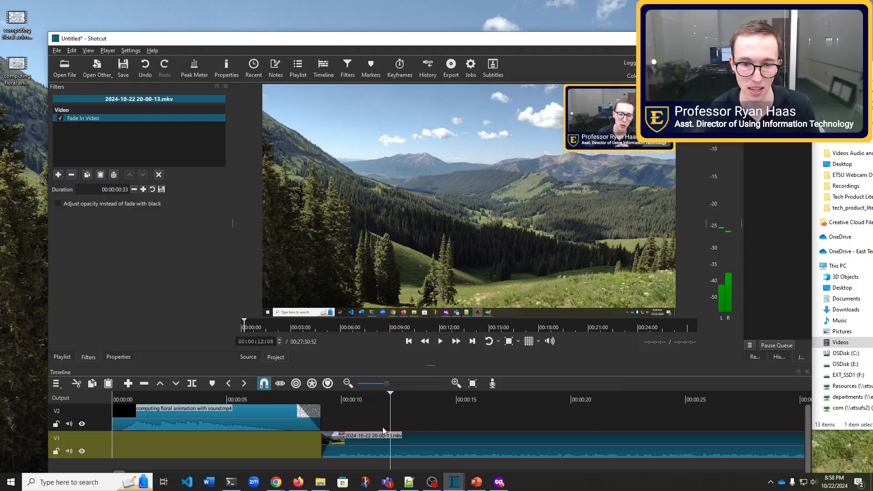
left_click(441, 342)
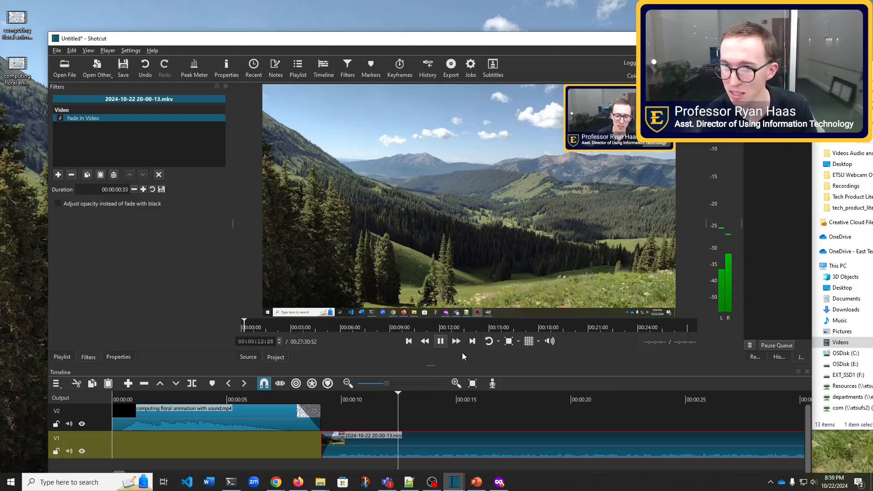
left_click(440, 341)
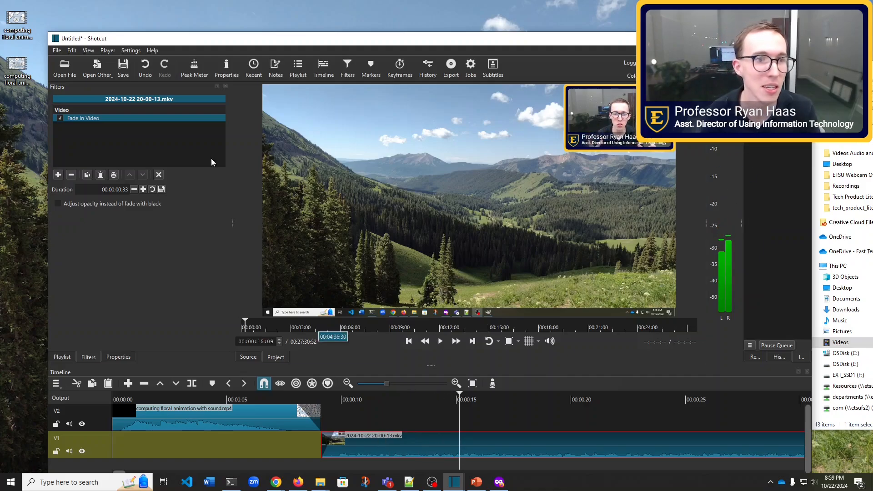
Add a Normalize: Two Pass audio filter to the lecture clip on V1 and start its loudness analysis.
left_click(58, 174)
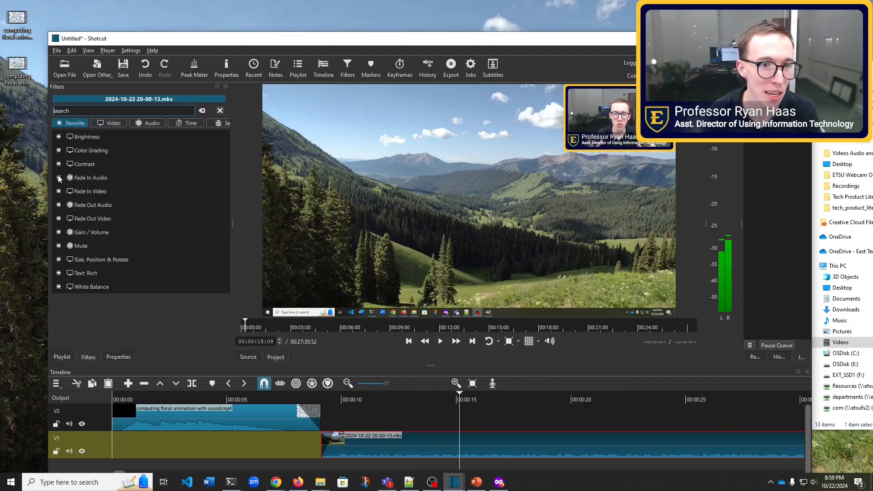
type("nor")
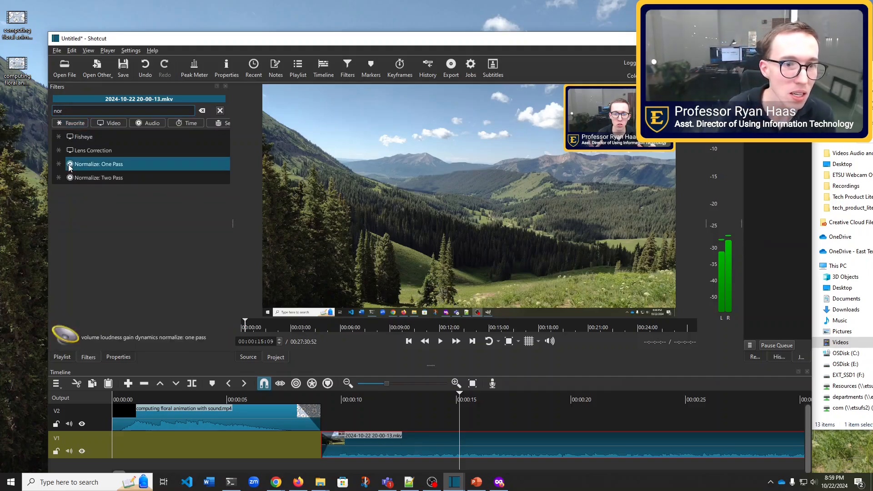
left_click(84, 181)
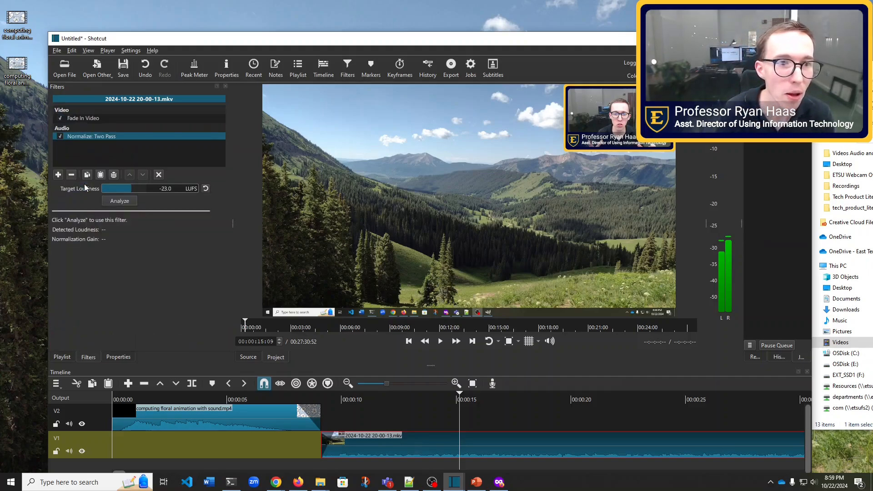
left_click(117, 200)
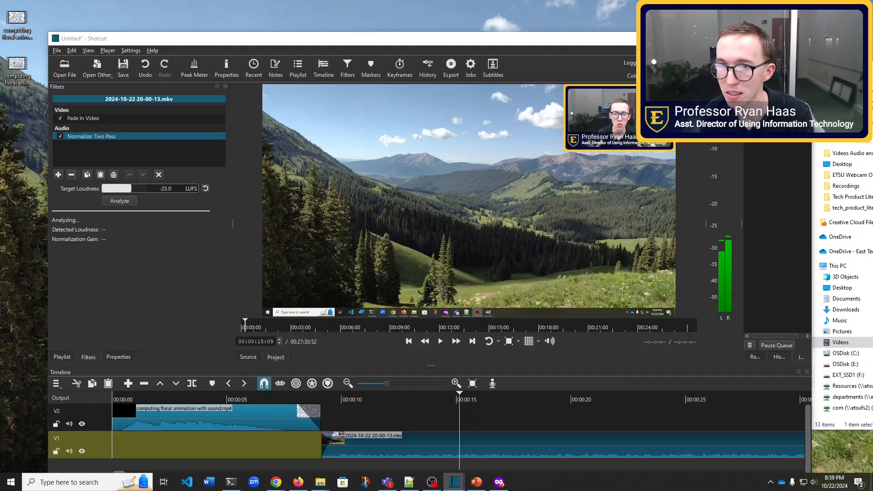
Close the file explorer window, and stop the loudness analysis job and clear it from the job queue.
key("alt+F4")
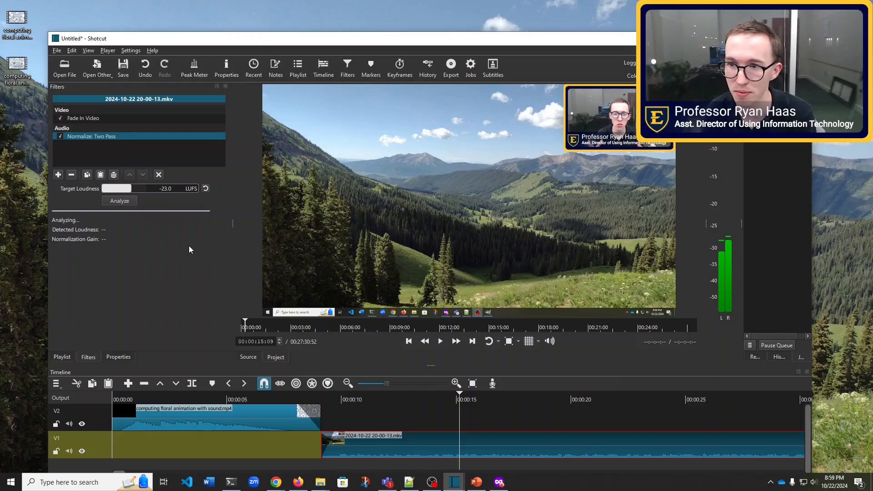
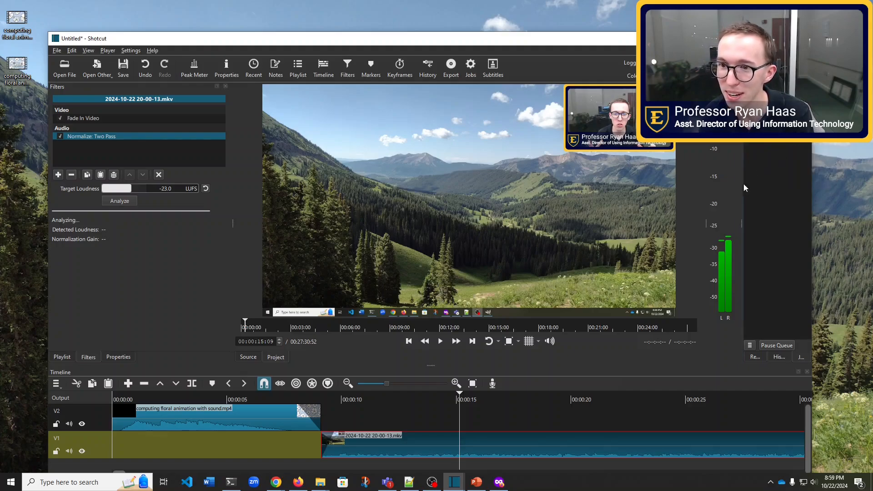
right_click(762, 138)
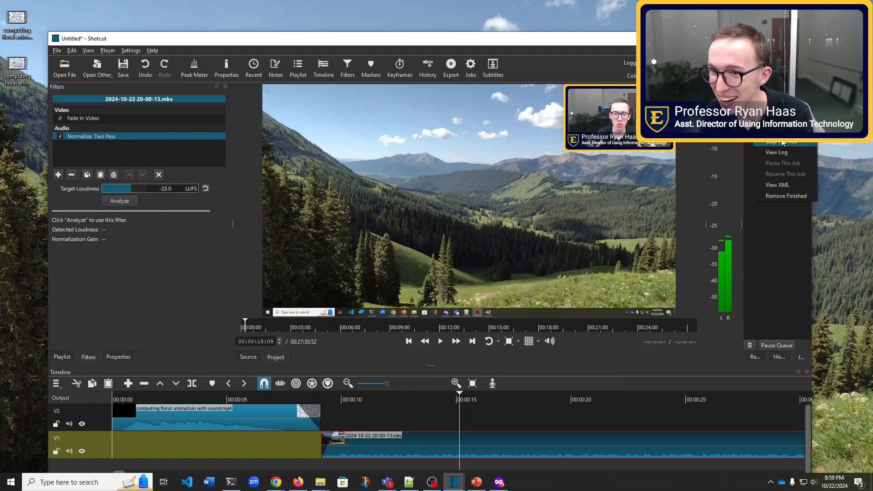
left_click(785, 196)
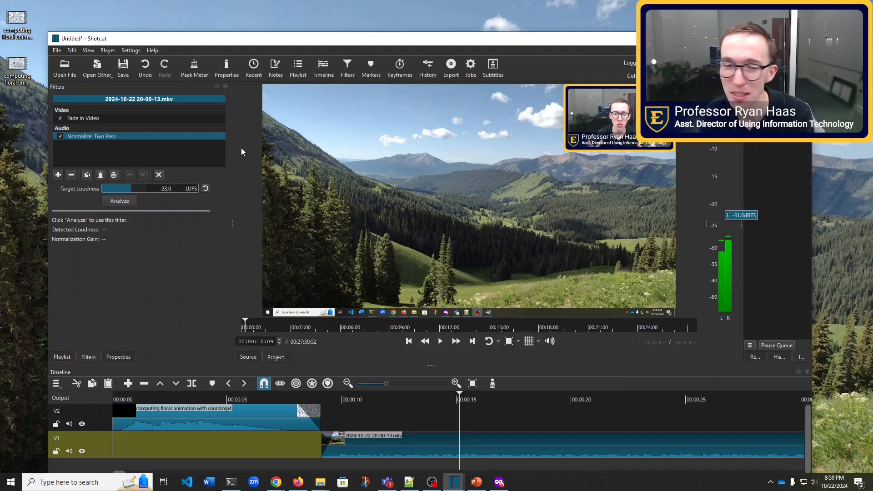
Add a Gain / Volume filter at 8 dB to the lecture clip on V1 and play it to check the loudness.
left_click(58, 175)
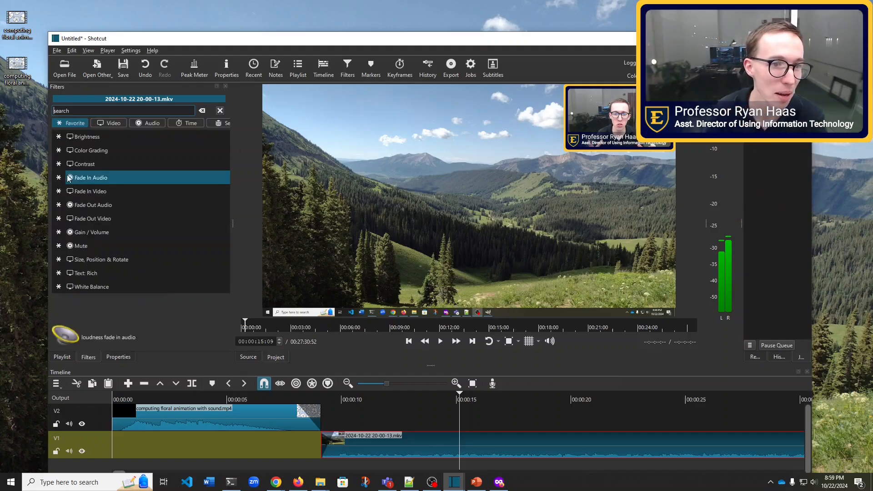
type("gain")
left_click(109, 150)
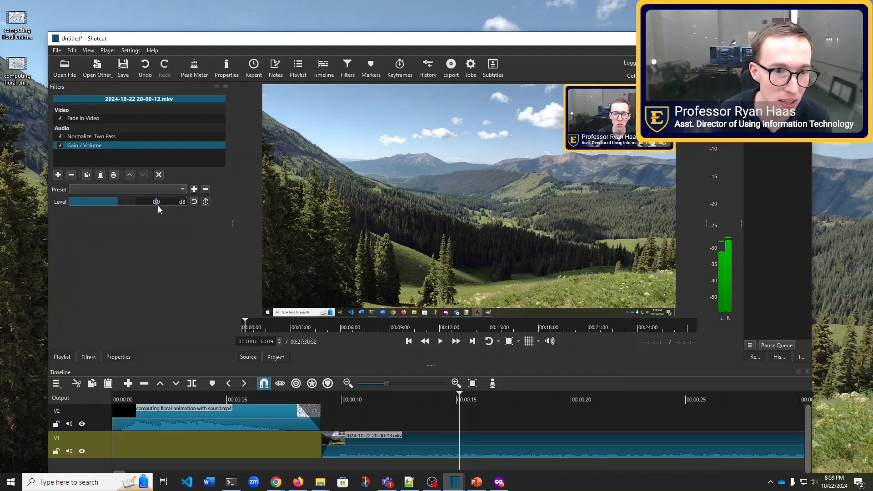
type("8")
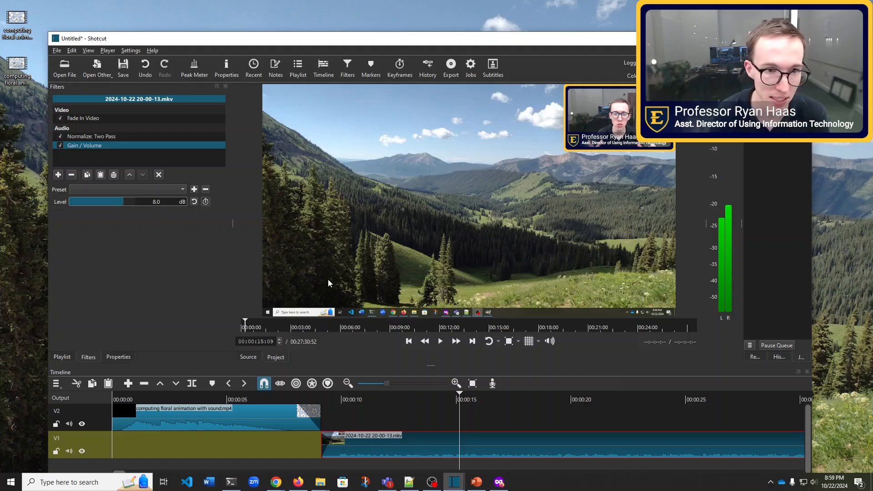
left_click(440, 341)
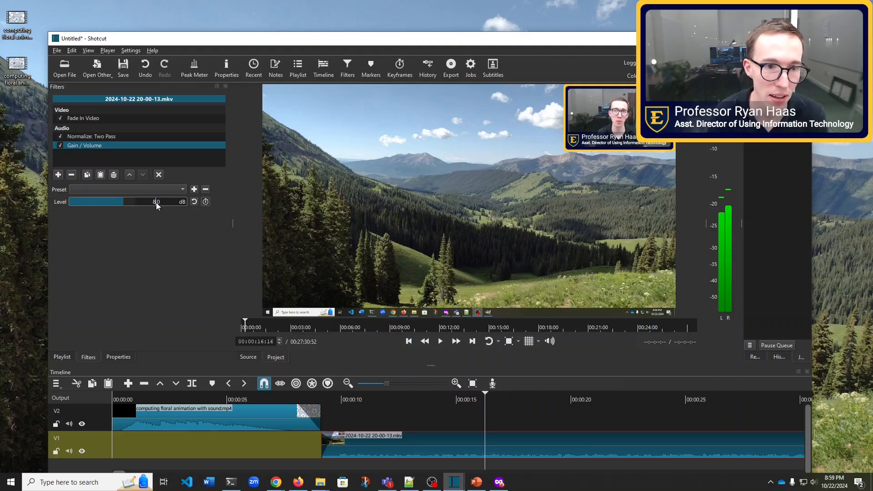
Set the lecture clip's Gain / Volume level to 12 dB and play it back.
triple_click(157, 203)
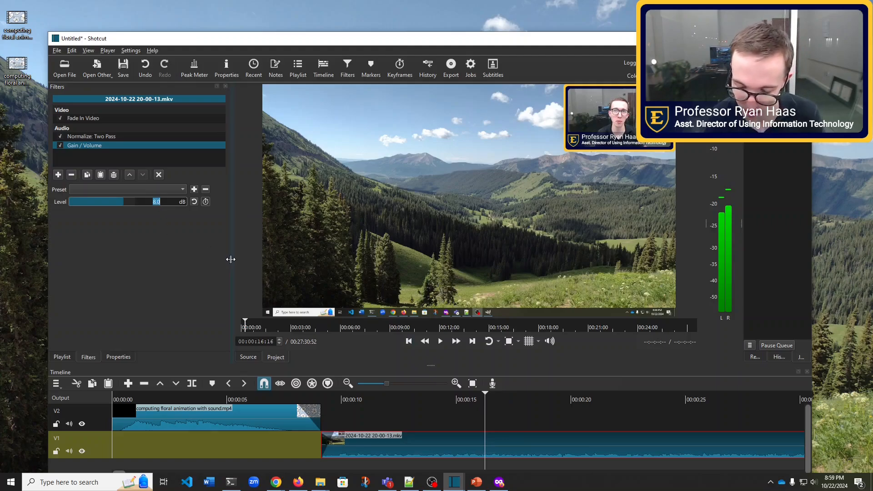
type("12")
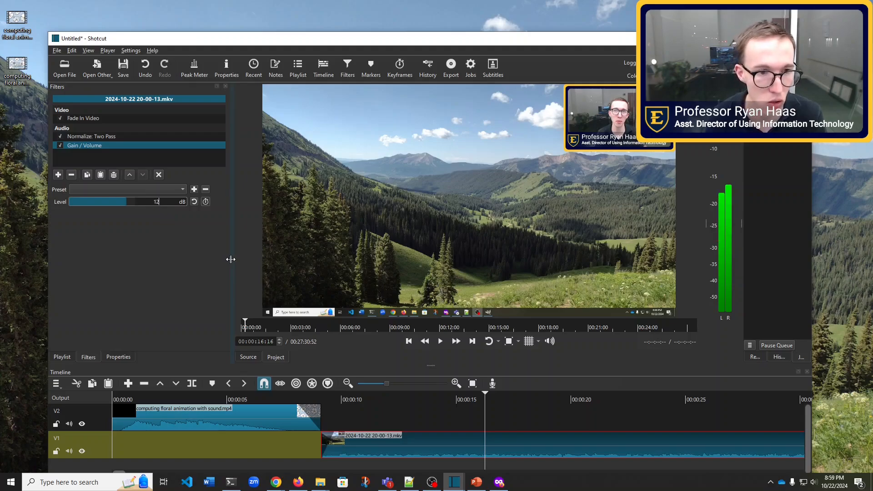
left_click(440, 341)
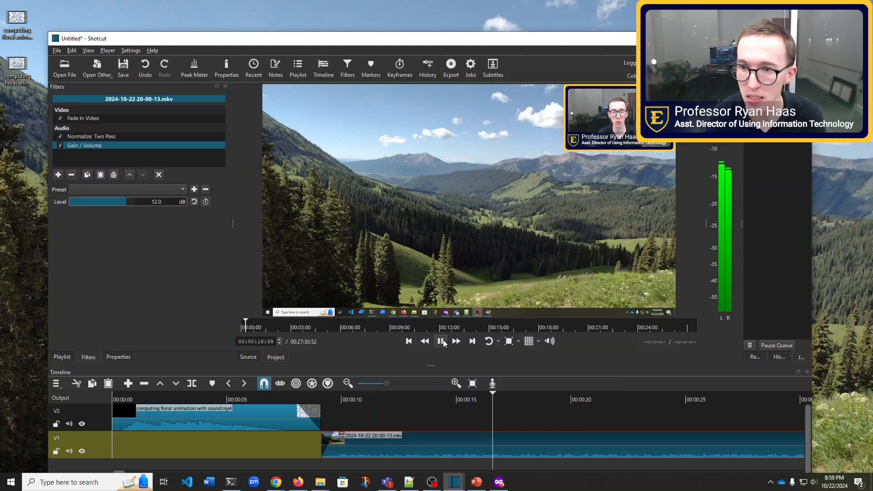
Stop playback, set the lecture clip's Gain / Volume level to 14 dB and play it to check the loudness.
left_click(442, 341)
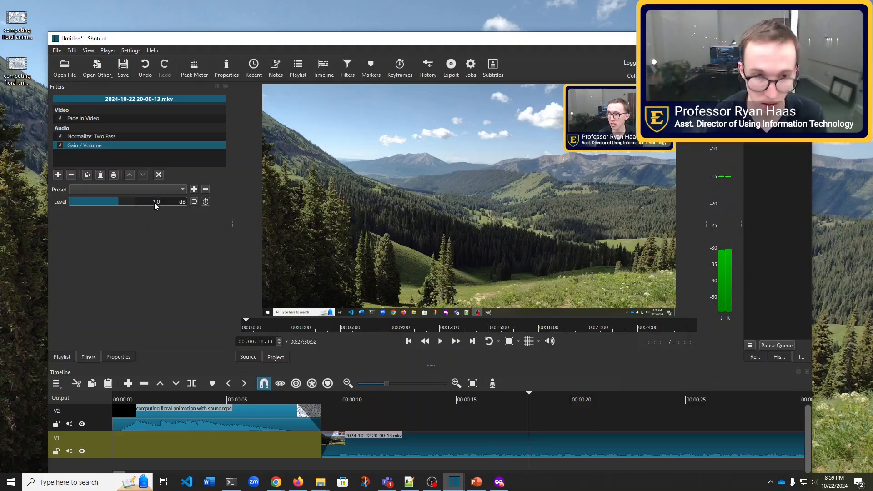
type("14.")
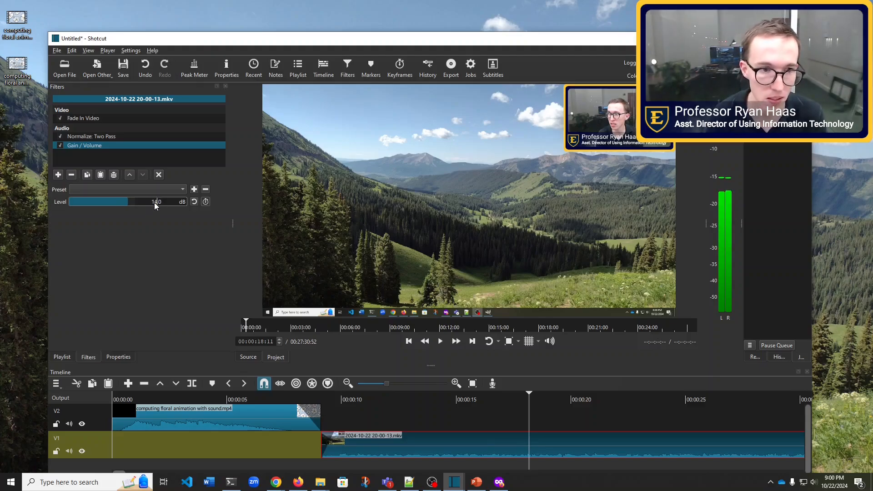
left_click(441, 342)
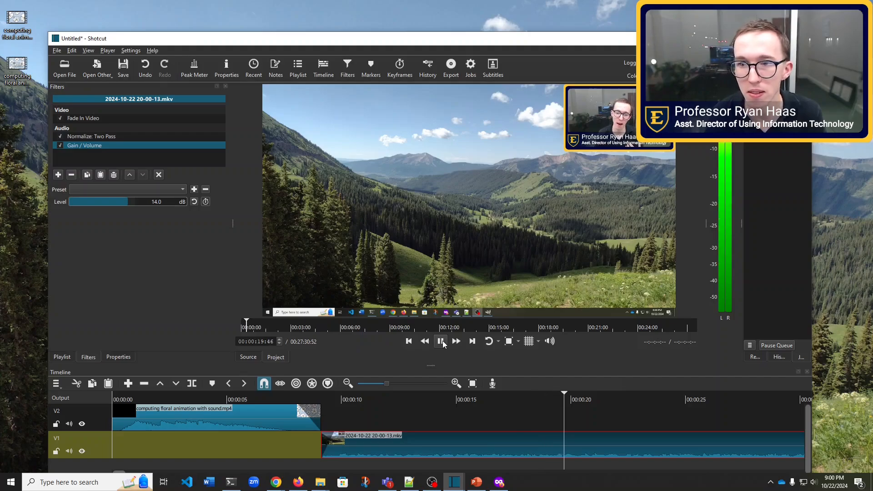
left_click(442, 342)
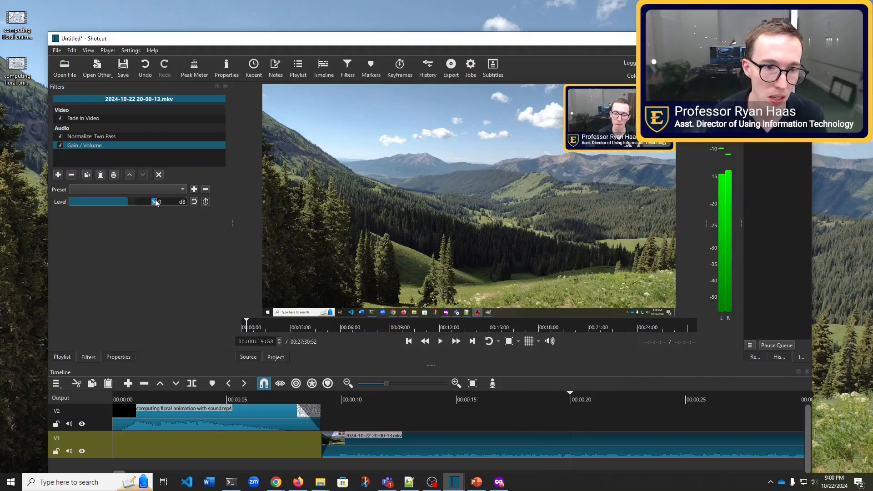
Set the lecture clip's Gain / Volume level to 17 dB and play it to check the loudness.
left_click(157, 200)
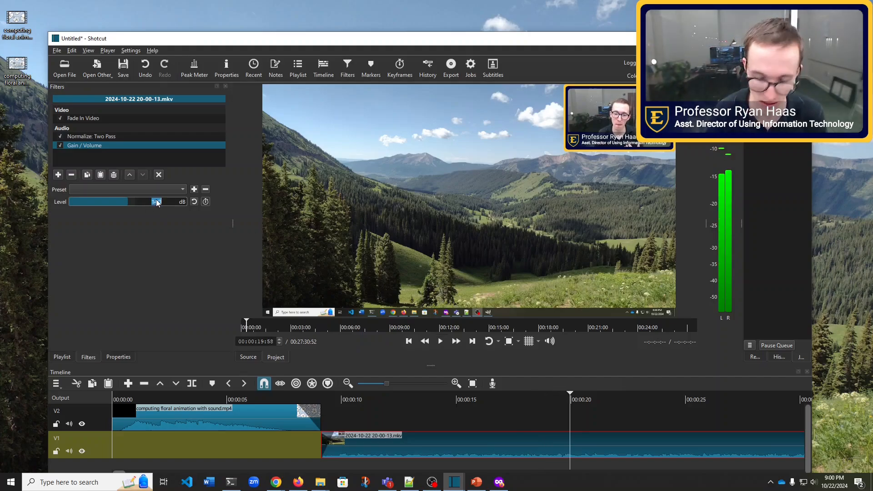
type("1")
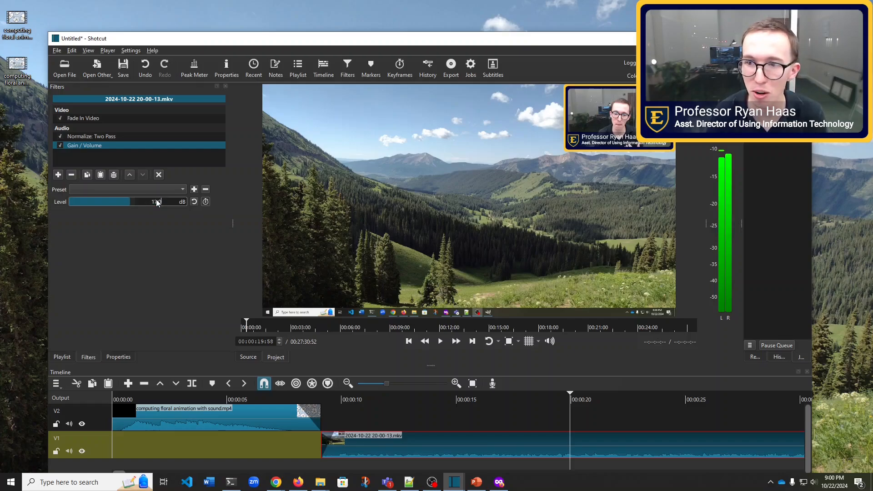
type("7.0")
left_click(441, 340)
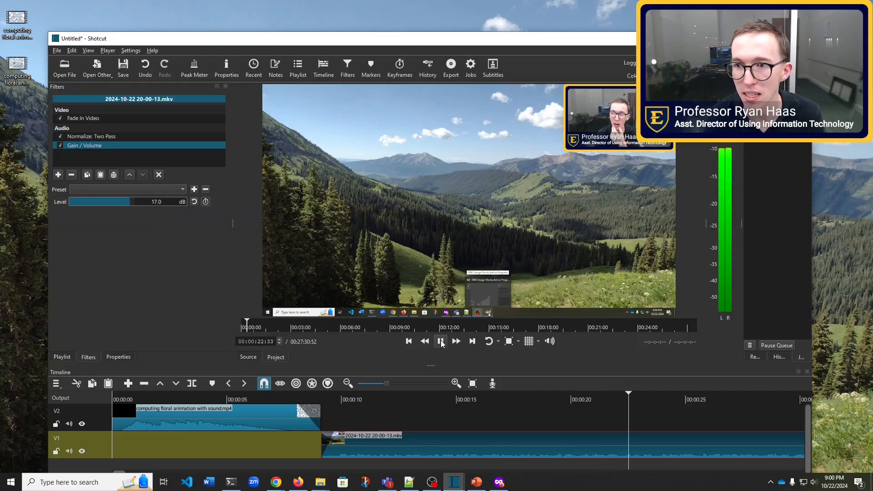
left_click(441, 341)
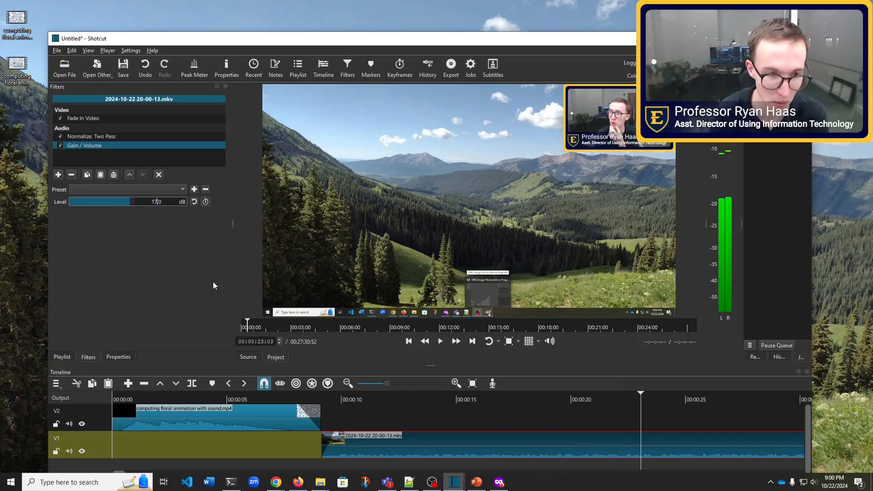
Set the lecture clip's Gain / Volume level to 15 dB and play from the floral intro into the lecture to compare loudness.
key("BackSpace")
type("5")
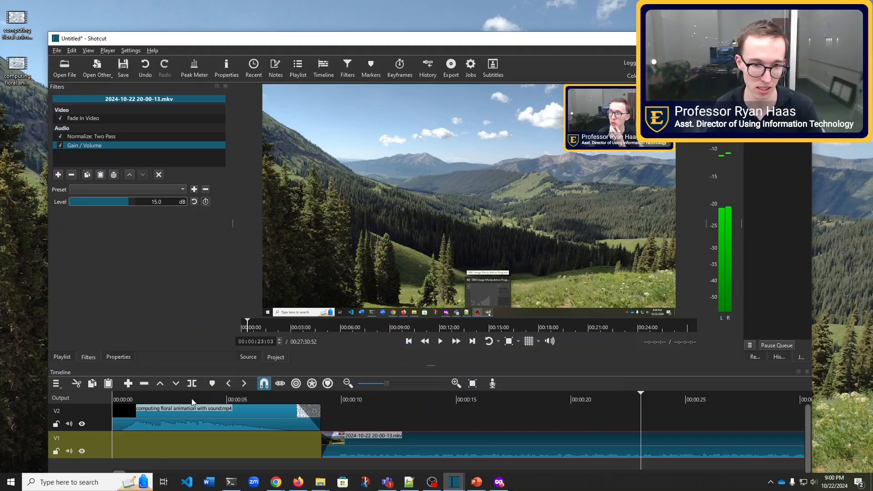
left_click(275, 398)
left_click(442, 342)
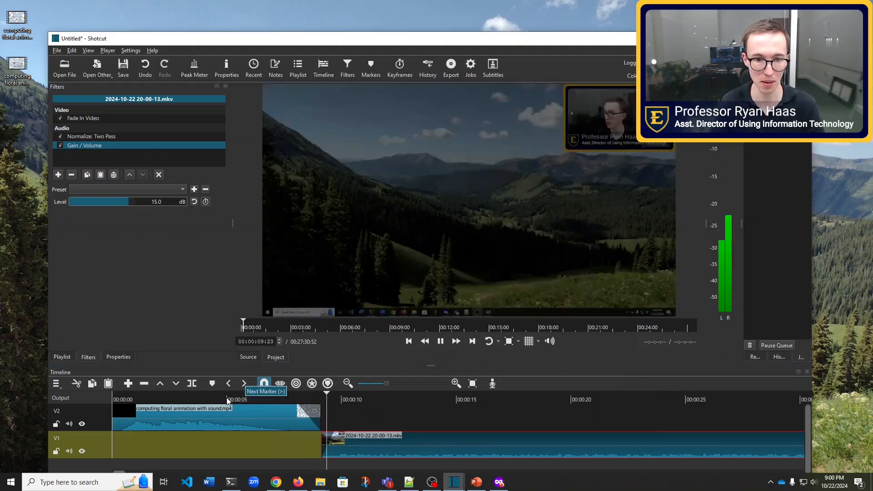
left_click(183, 398)
left_click(169, 399)
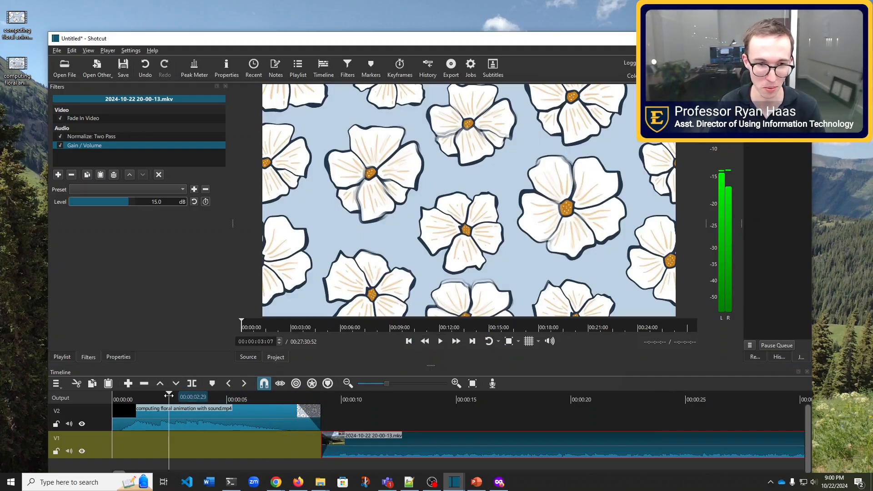
left_click(440, 341)
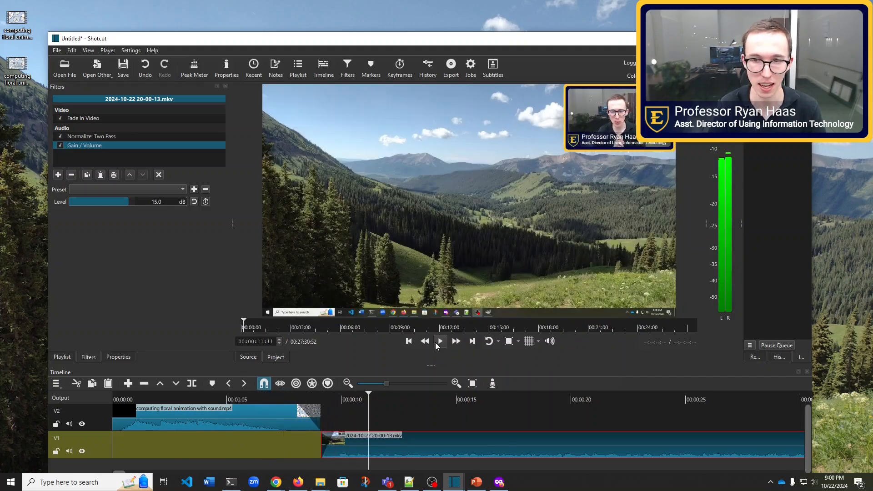
left_click(440, 342)
Check the project's video mode among the available modes and dismiss the video mode change.
left_click(57, 51)
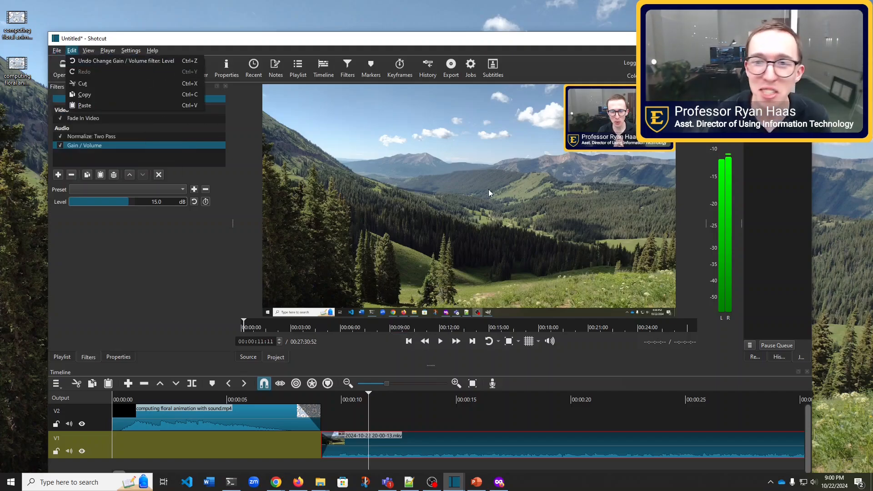
mouse_move(55, 52)
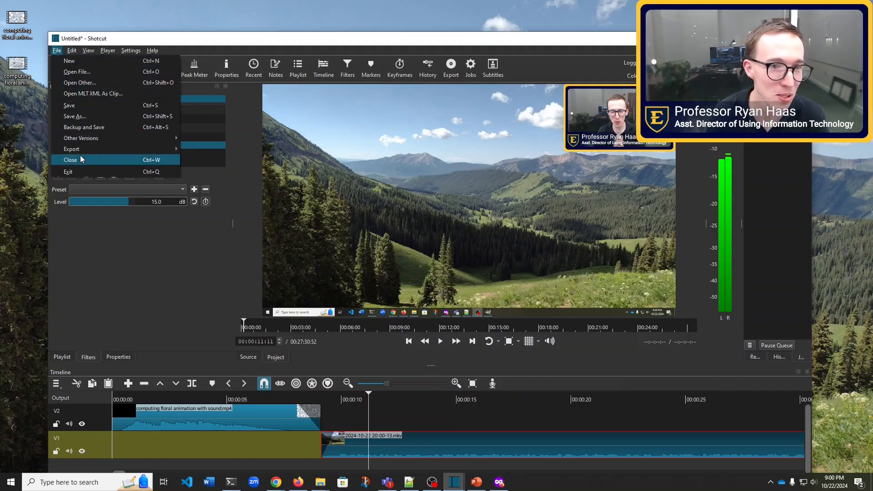
mouse_move(83, 149)
left_click(114, 50)
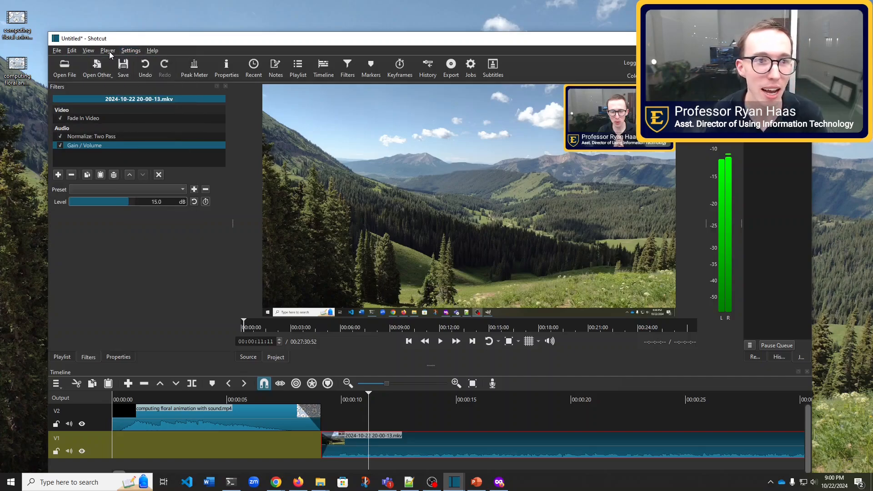
left_click(110, 51)
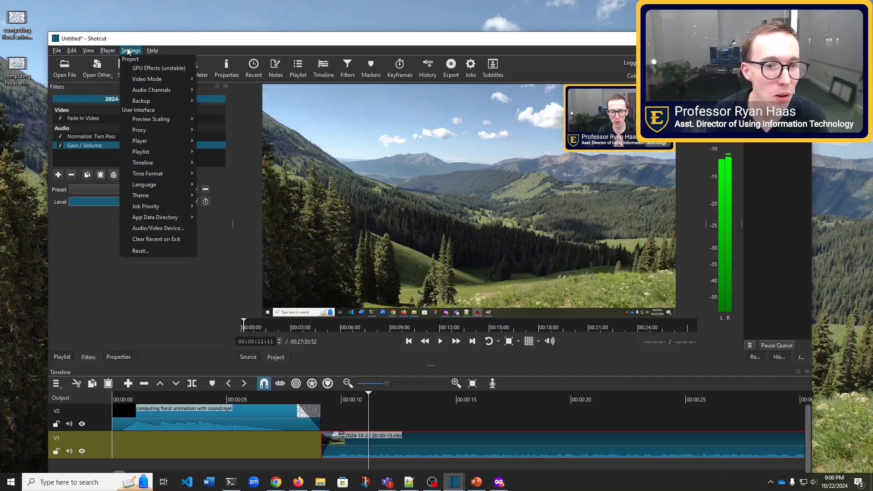
mouse_move(129, 52)
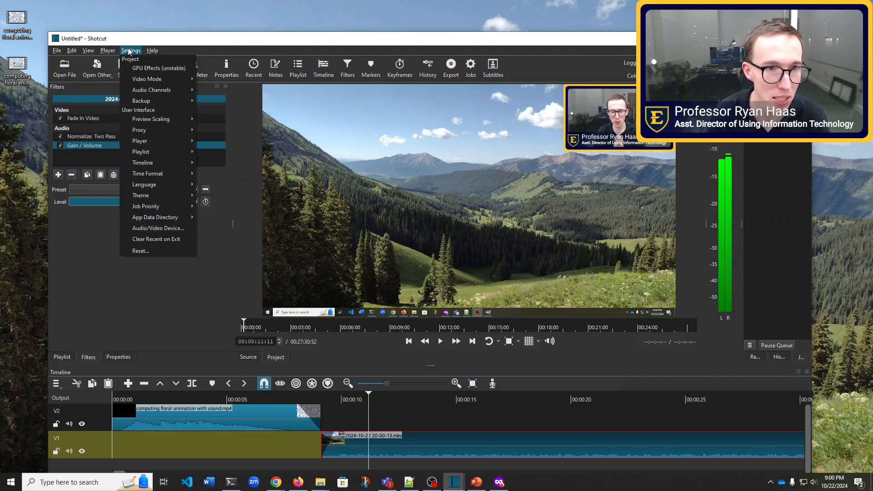
mouse_move(157, 80)
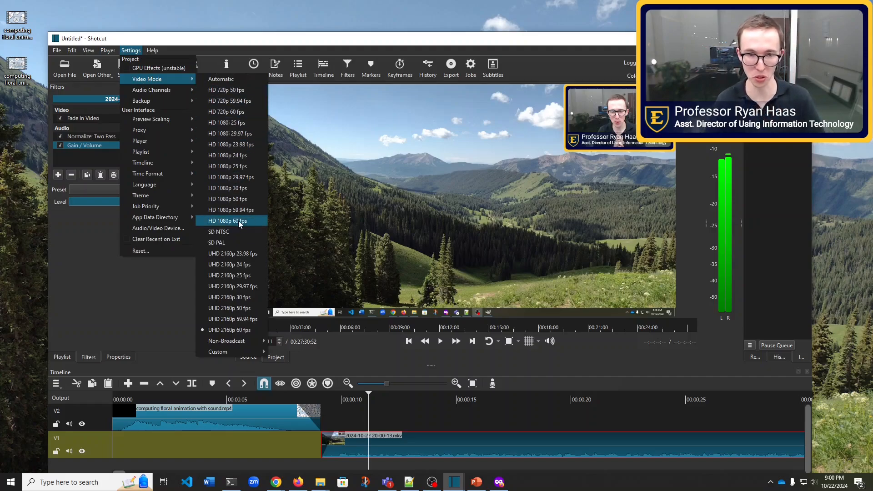
left_click(237, 333)
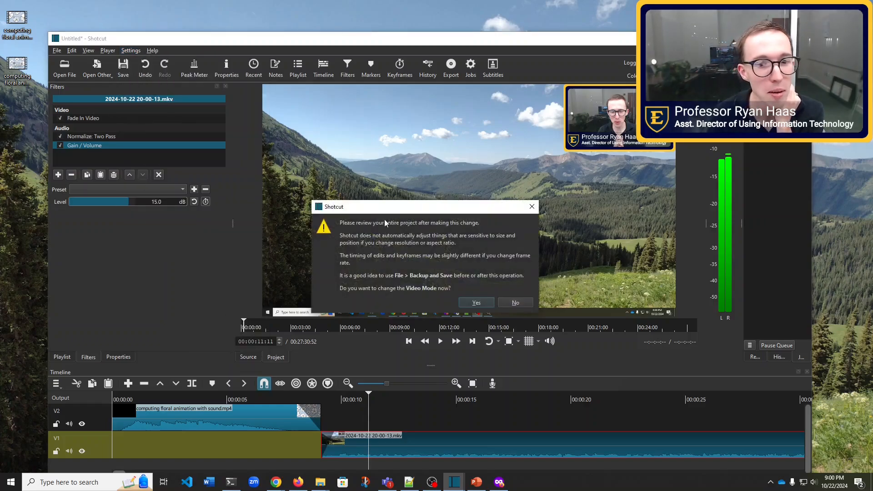
left_click(531, 207)
Export the video to the Desktop as an mp4 named "How to make webcam overlay in GIMP" without running the analysis jobs.
left_click(57, 51)
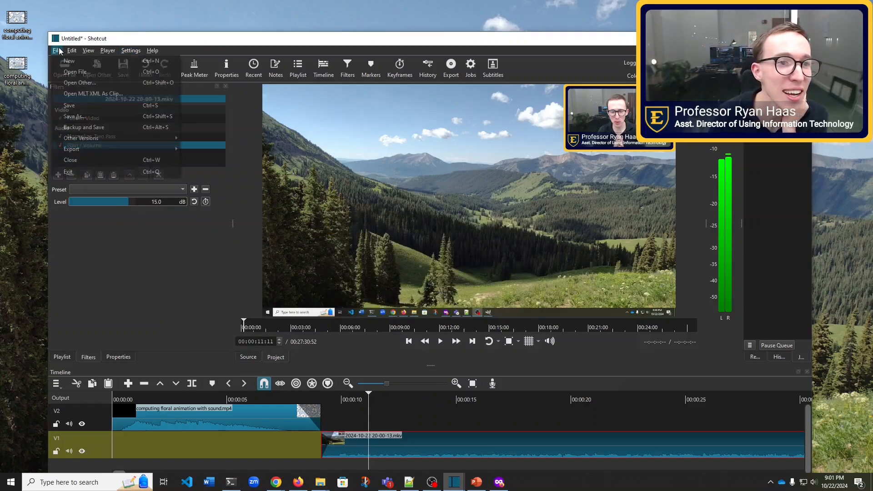
mouse_move(85, 148)
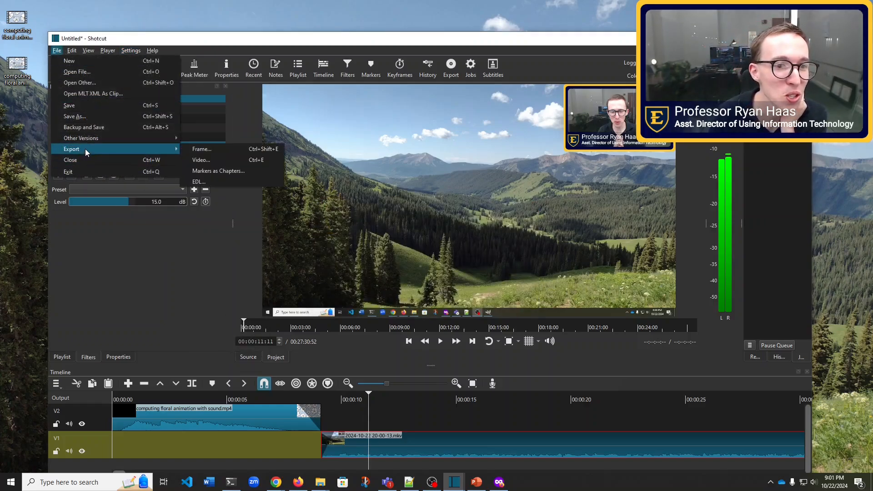
left_click(210, 159)
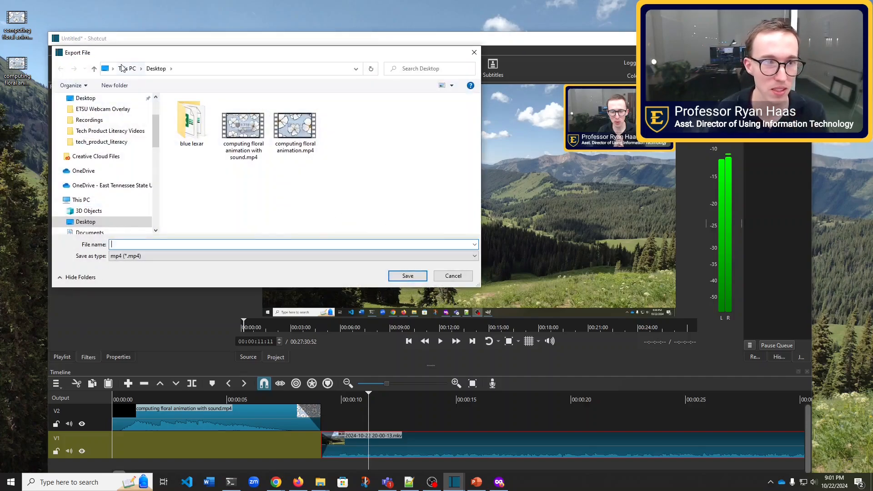
scroll(93, 118, "up", 2)
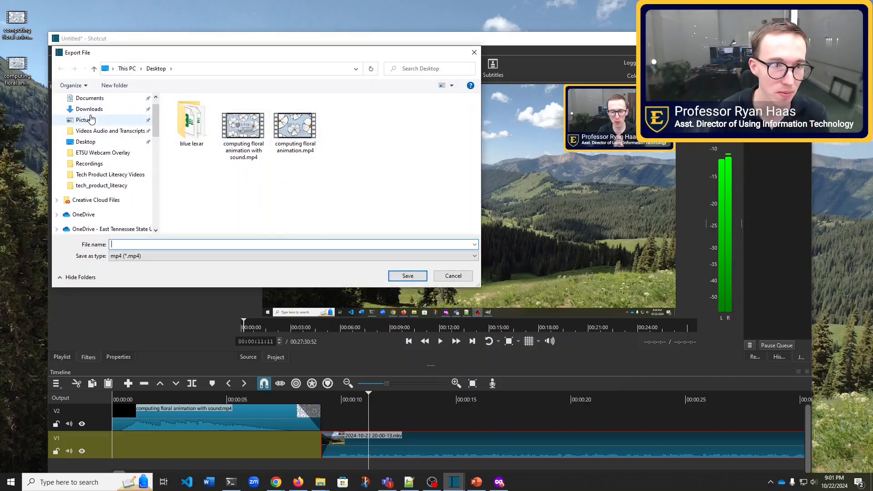
left_click(84, 142)
left_click(134, 246)
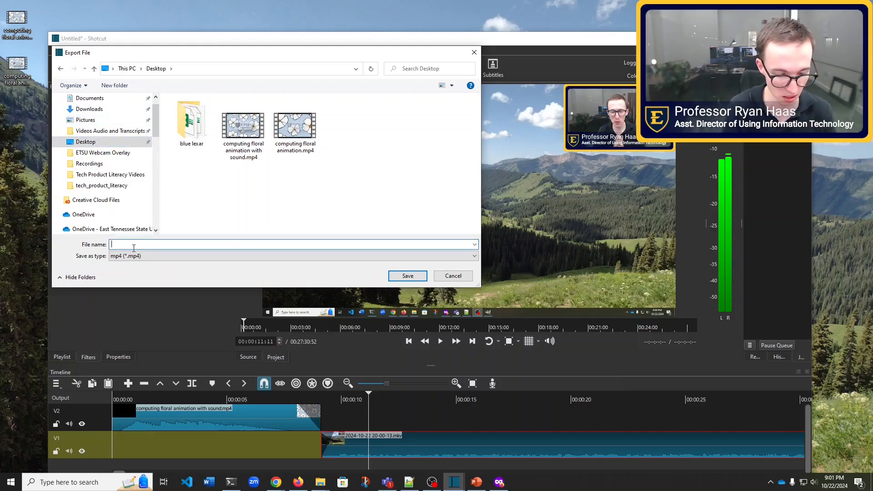
type("How to ")
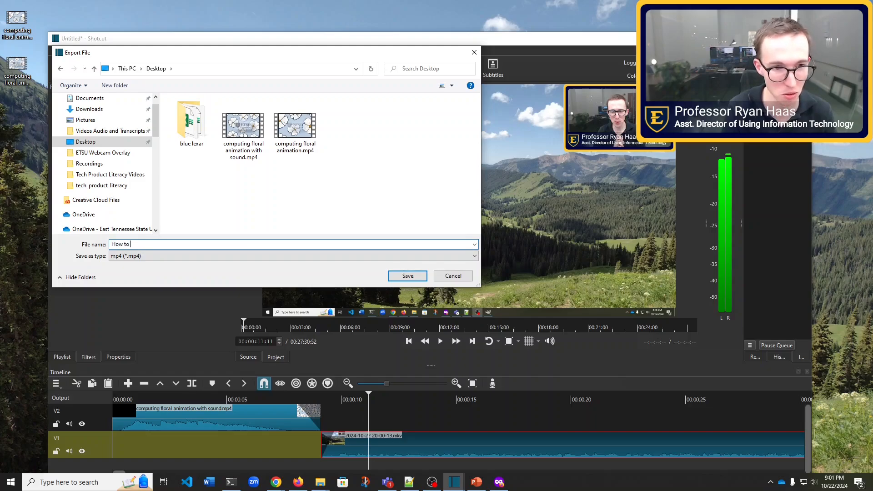
type("make webcam overlay in")
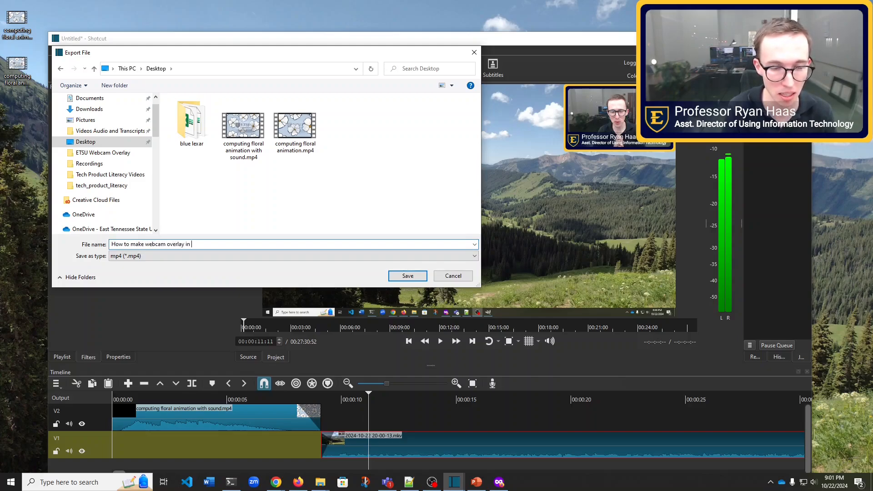
type(" GIMP")
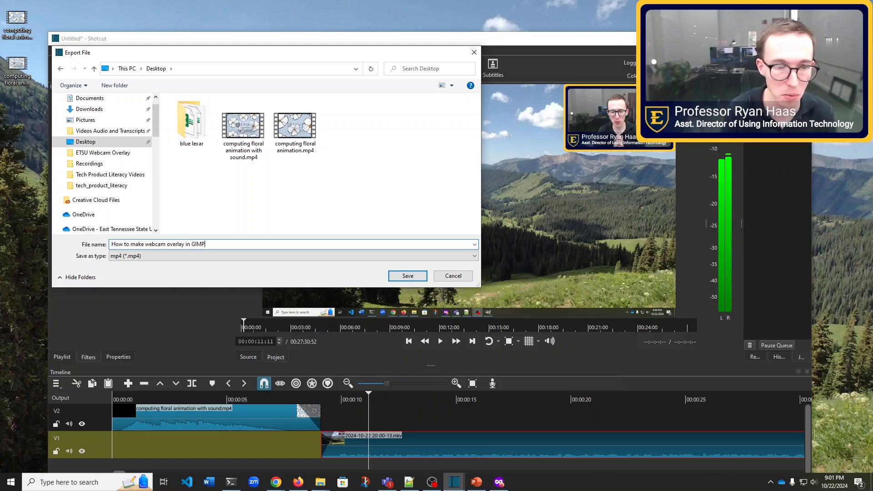
left_click(408, 276)
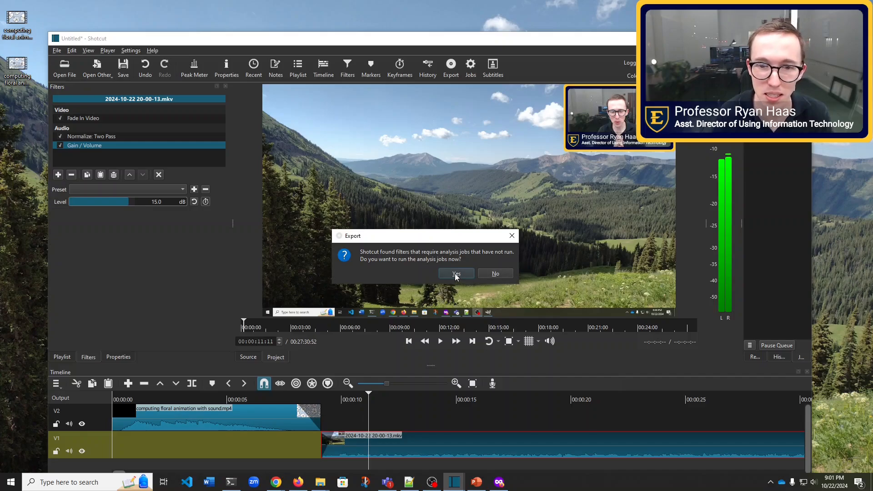
left_click(494, 274)
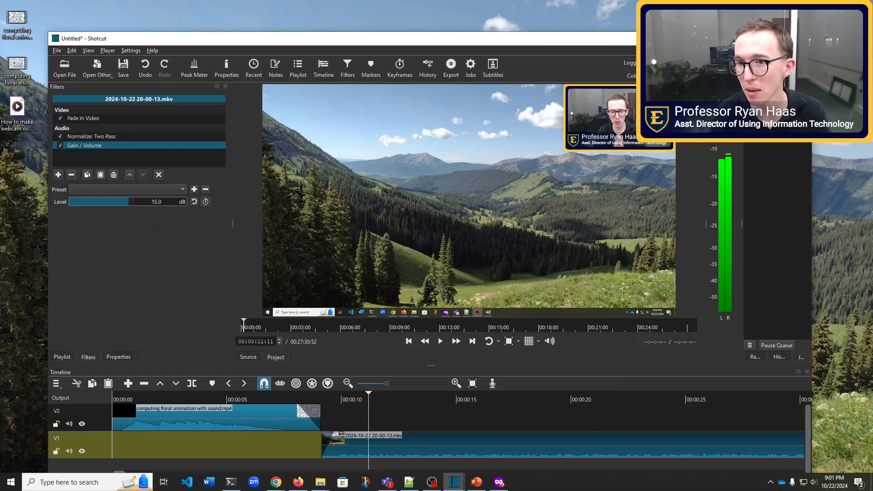
Widen the job queue area by shrinking the video preview beside the audio peak meter.
left_click_drag(706, 224, 547, 224)
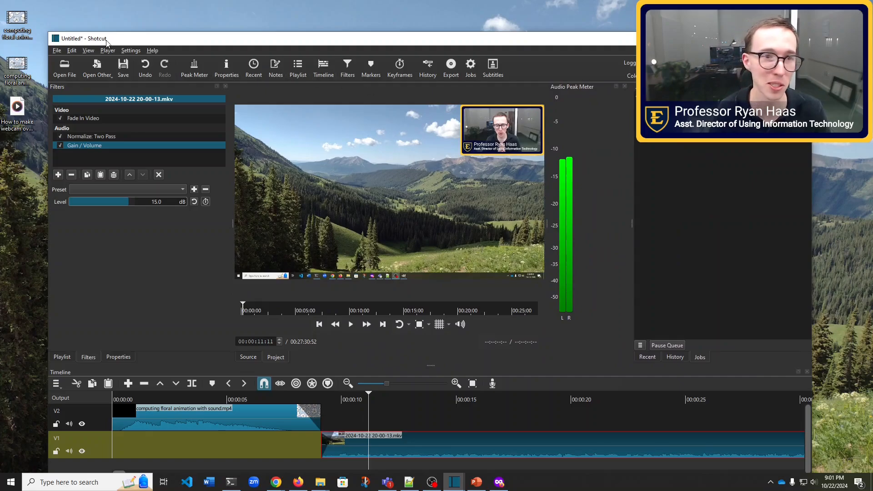